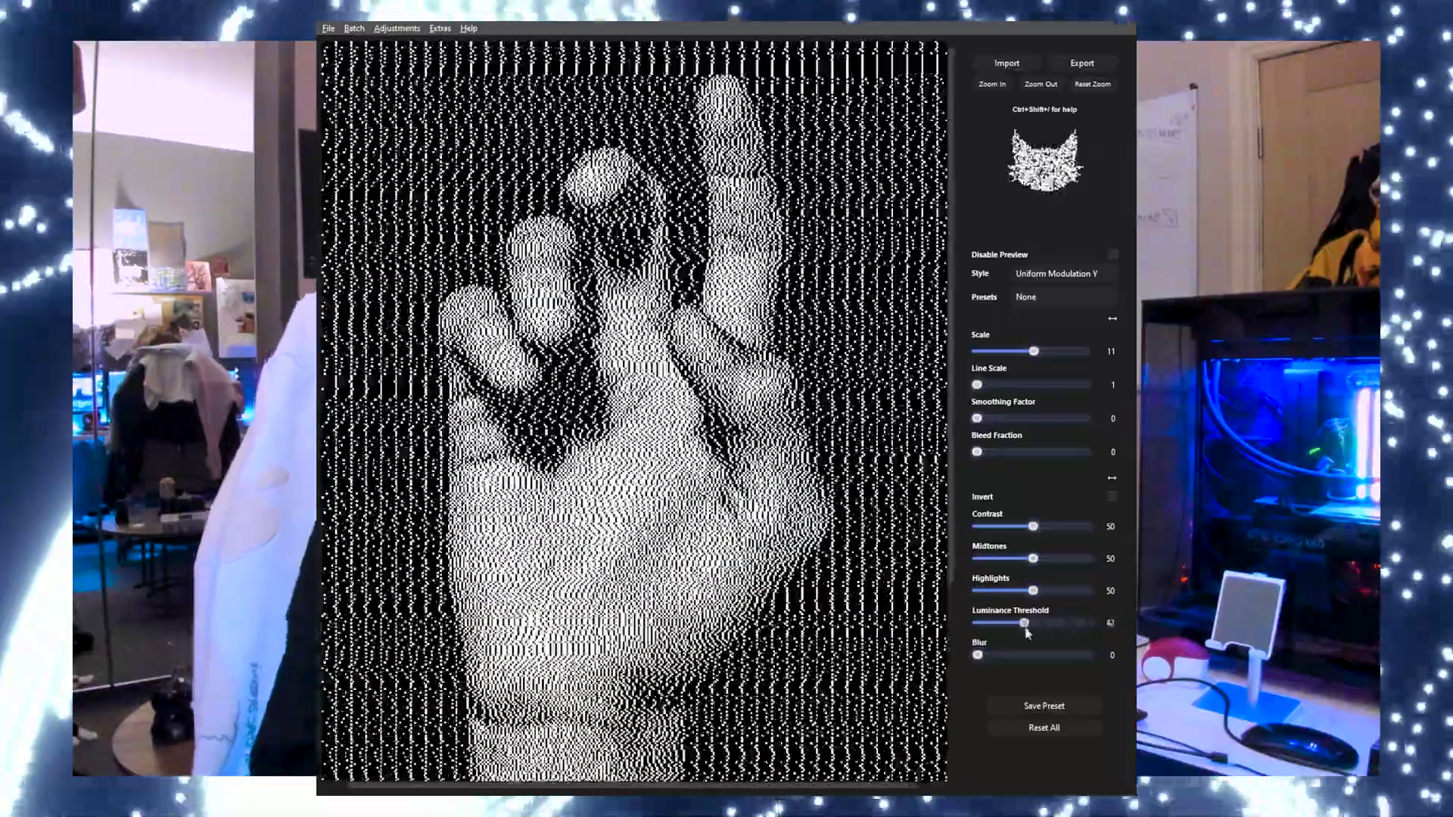
Set Line Scale to 7, Smoothing Factor to 1, Contrast to 74, Bleed Fraction to 6, Luminance Threshold to 28, Midtones to 52 and Highlights to 49
left_click_drag(977, 384, 1011, 385)
left_click_drag(978, 419, 1084, 418)
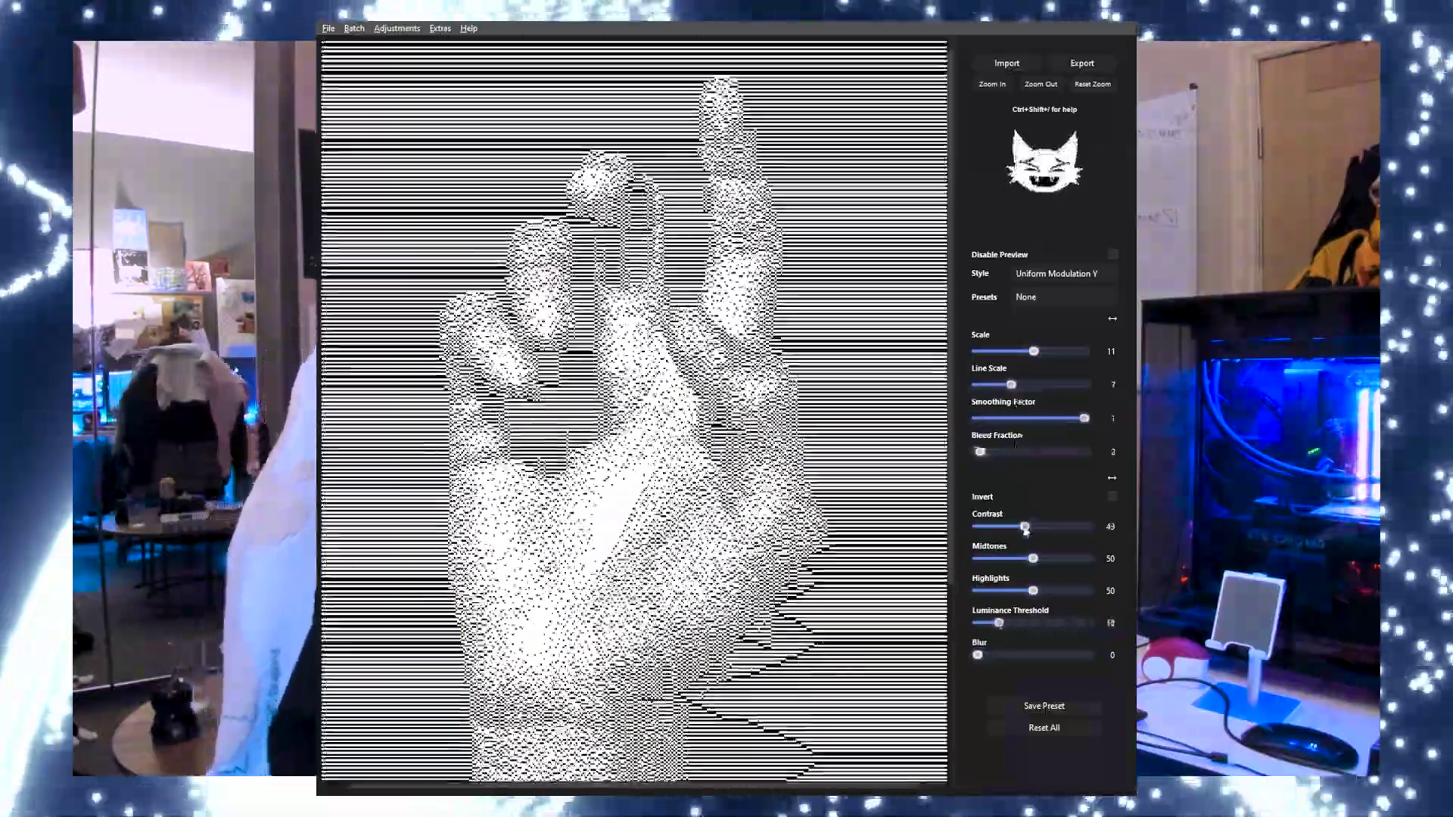
left_click_drag(1033, 526, 1059, 526)
left_click_drag(977, 452, 983, 452)
left_click_drag(999, 623, 1008, 623)
left_click_drag(1034, 591, 1034, 558)
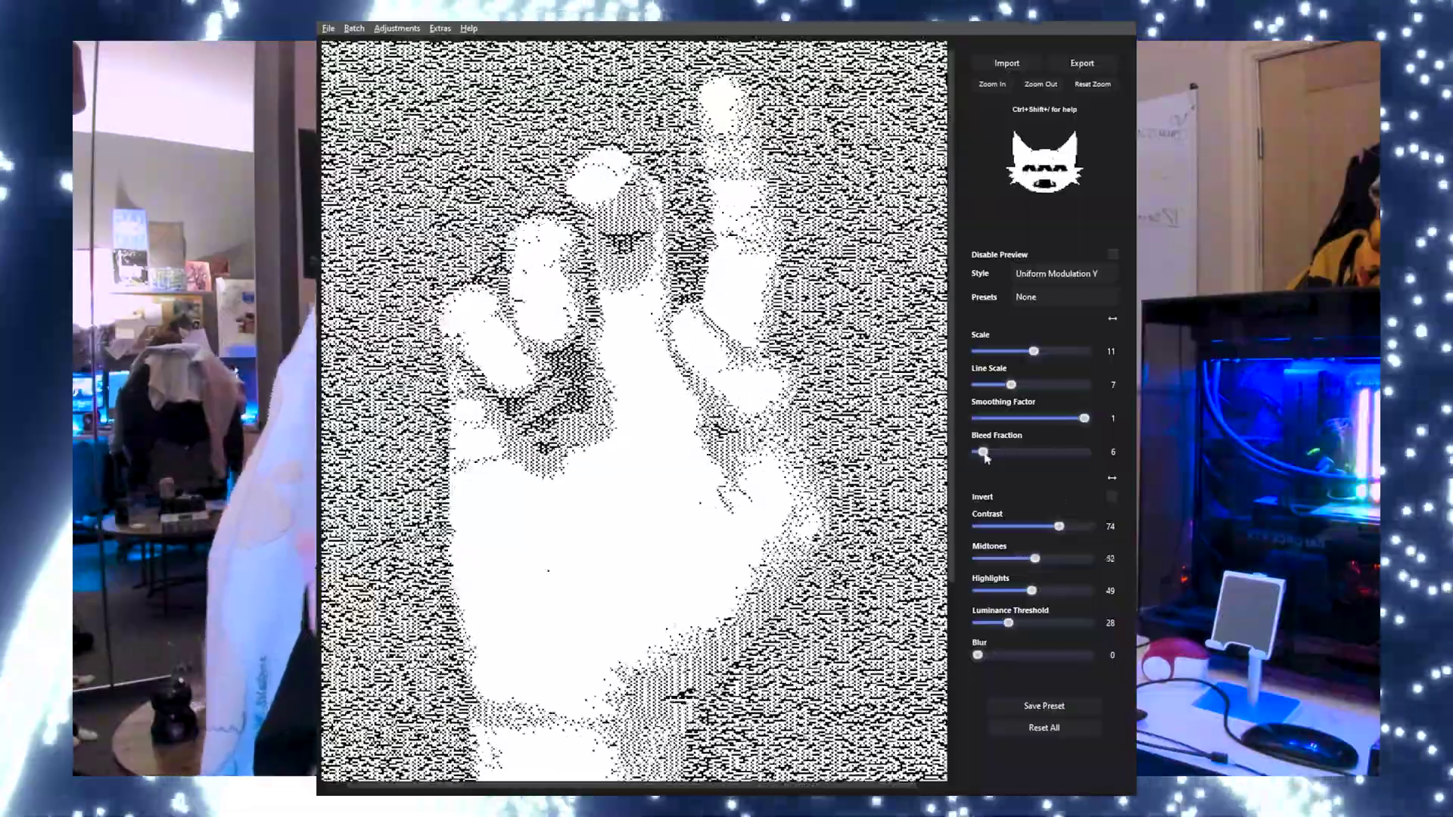
Return Bleed Fraction and Smoothing Factor to 0 and Line Scale to 1, raise the Luminance Threshold and lower the Contrast on the hand image
left_click_drag(983, 452, 977, 452)
left_click_drag(1085, 419, 977, 418)
left_click_drag(1008, 622, 1075, 623)
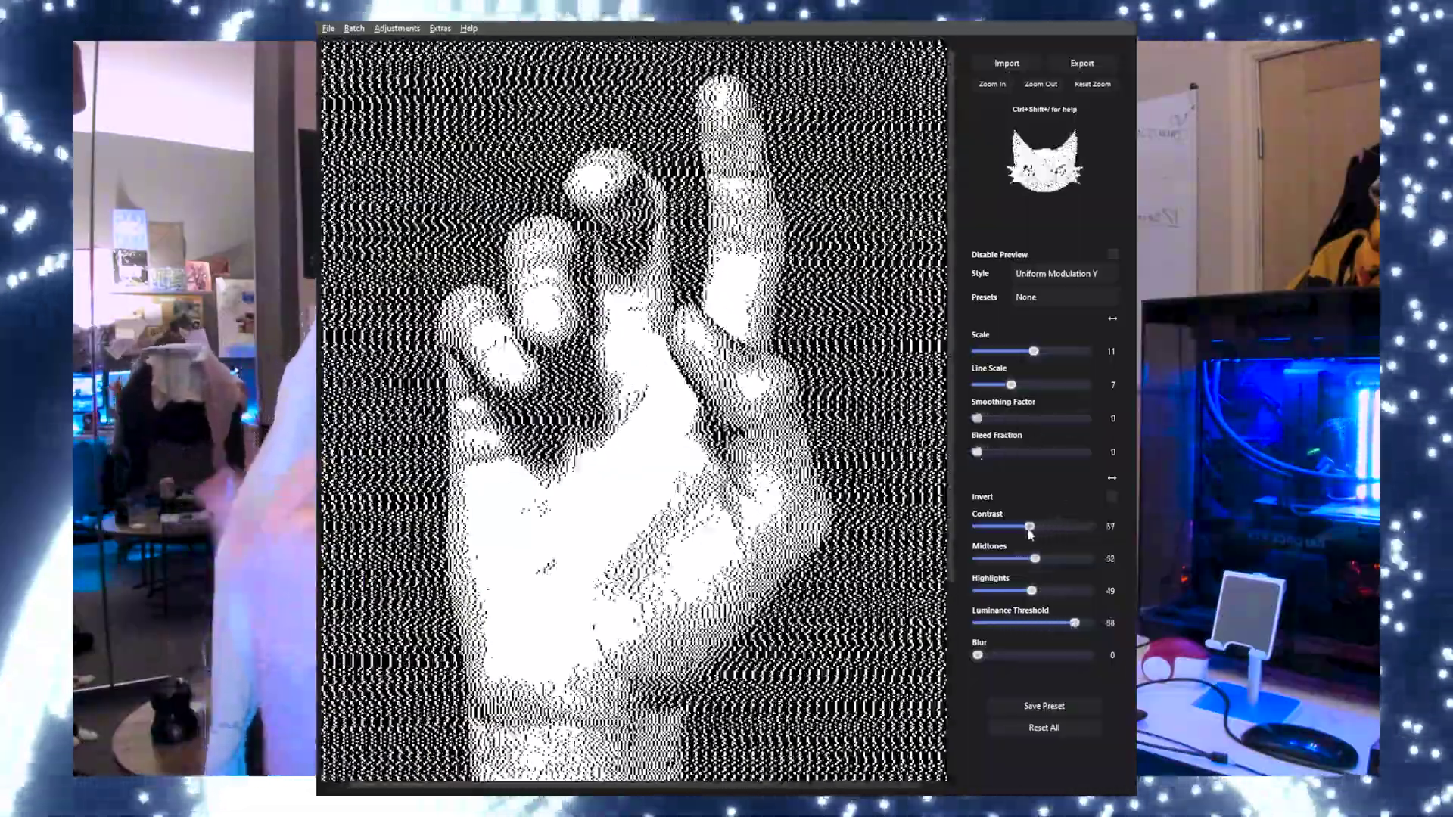
left_click_drag(1058, 526, 994, 525)
left_click_drag(1011, 384, 978, 384)
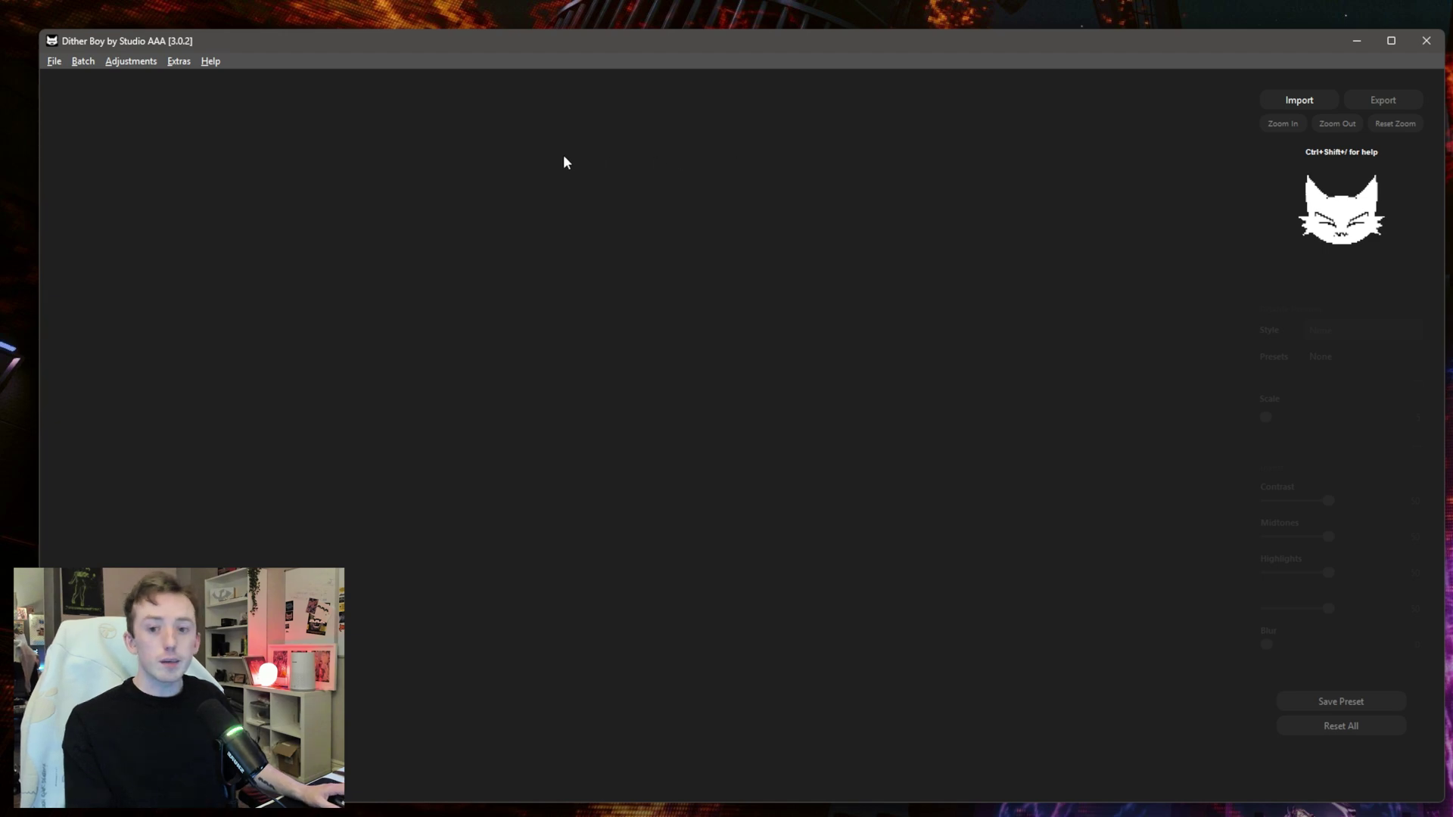
Load the cat video frame frame000001.png and apply the Modulated Diffuse X dither style to it
left_click(53, 60)
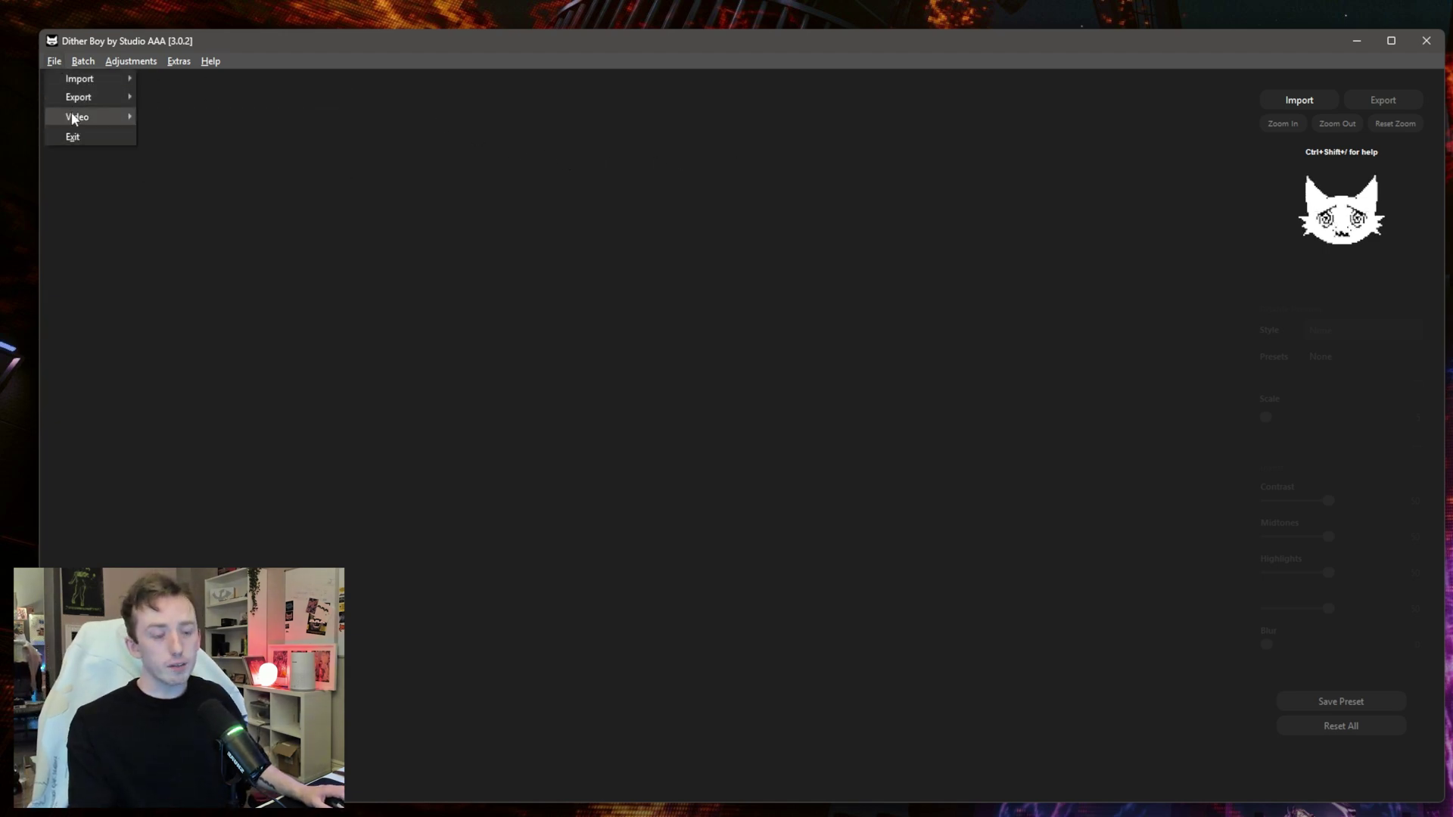
left_click(71, 114)
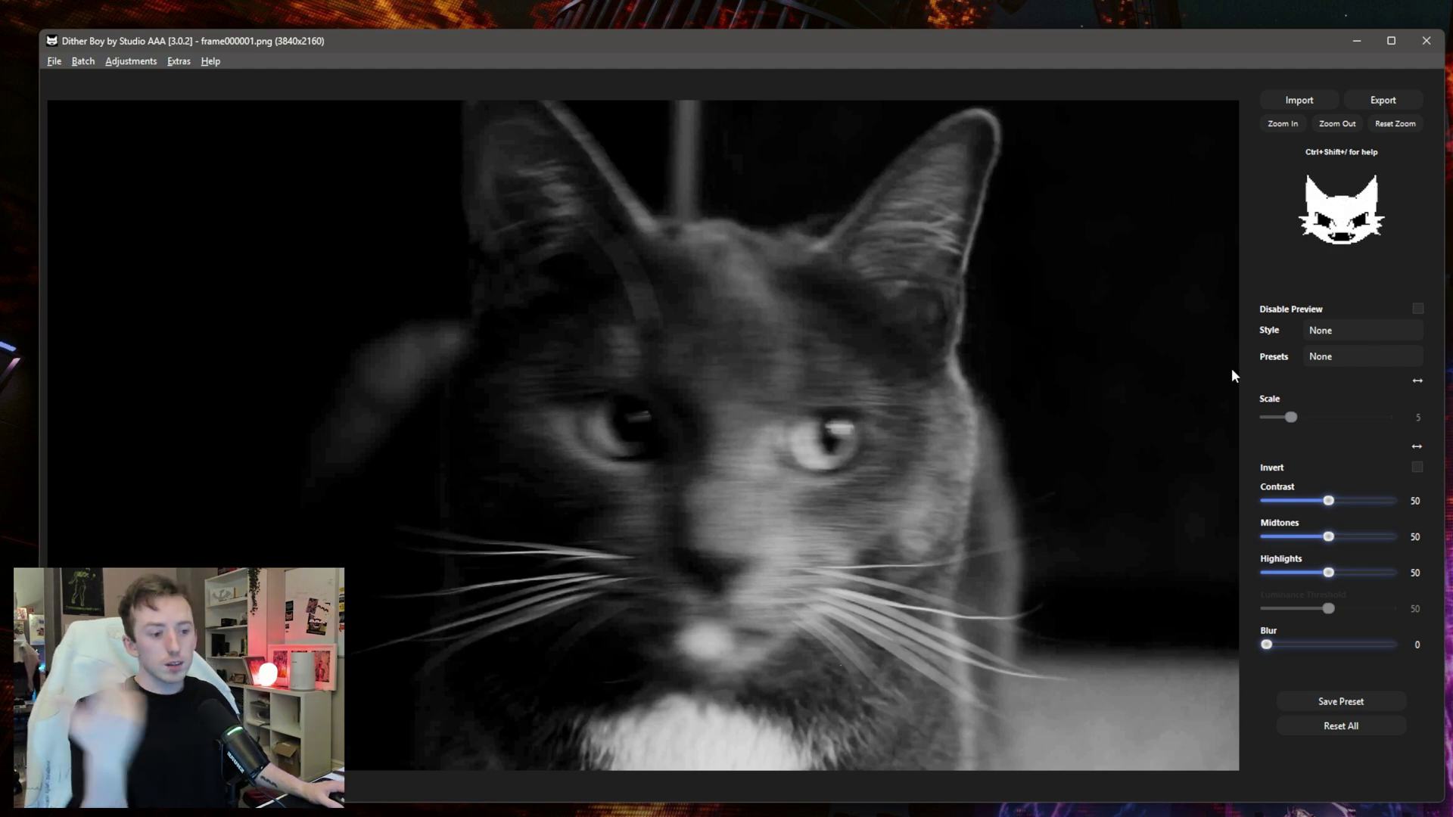
left_click(1397, 338)
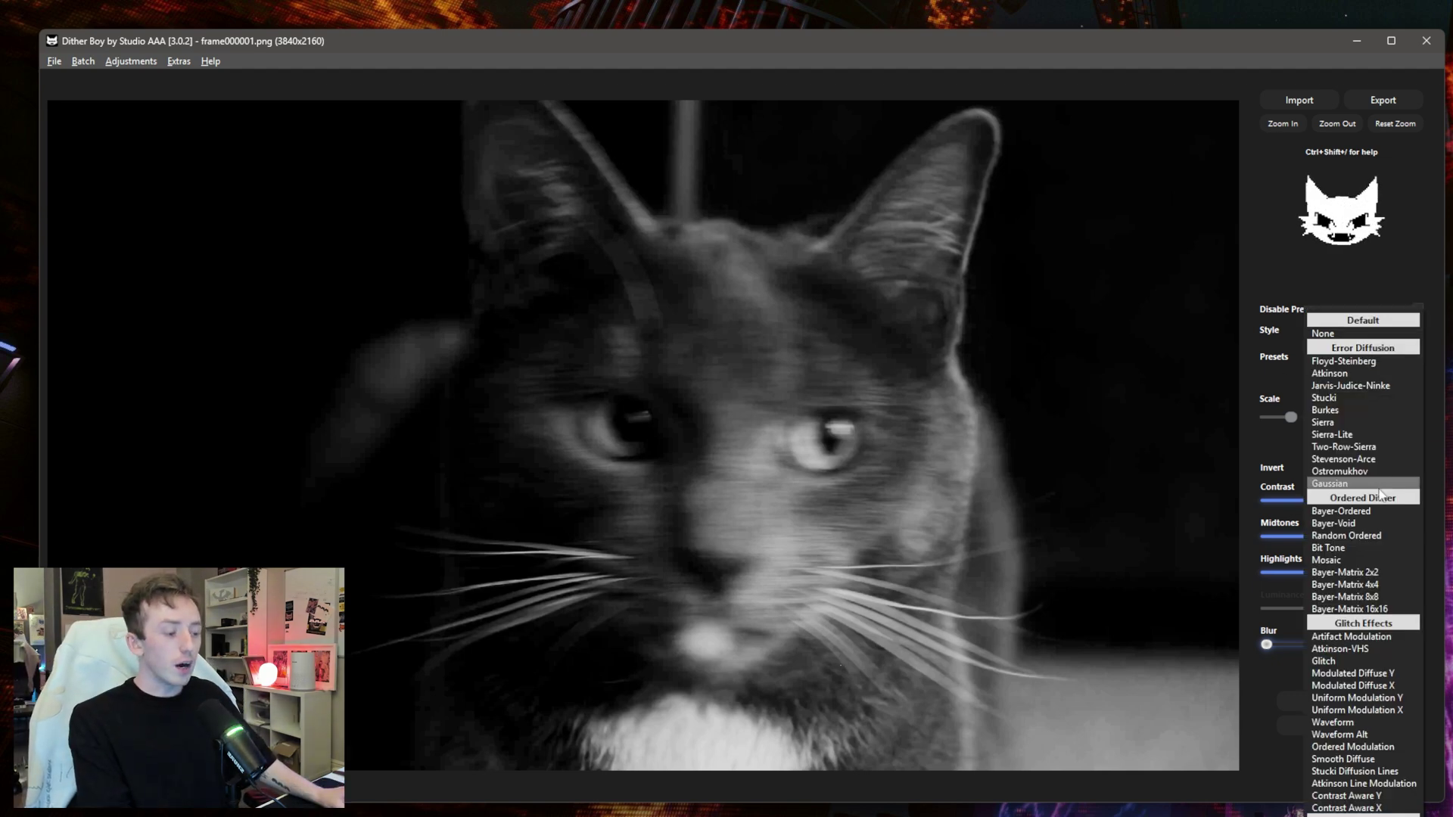
left_click(1343, 691)
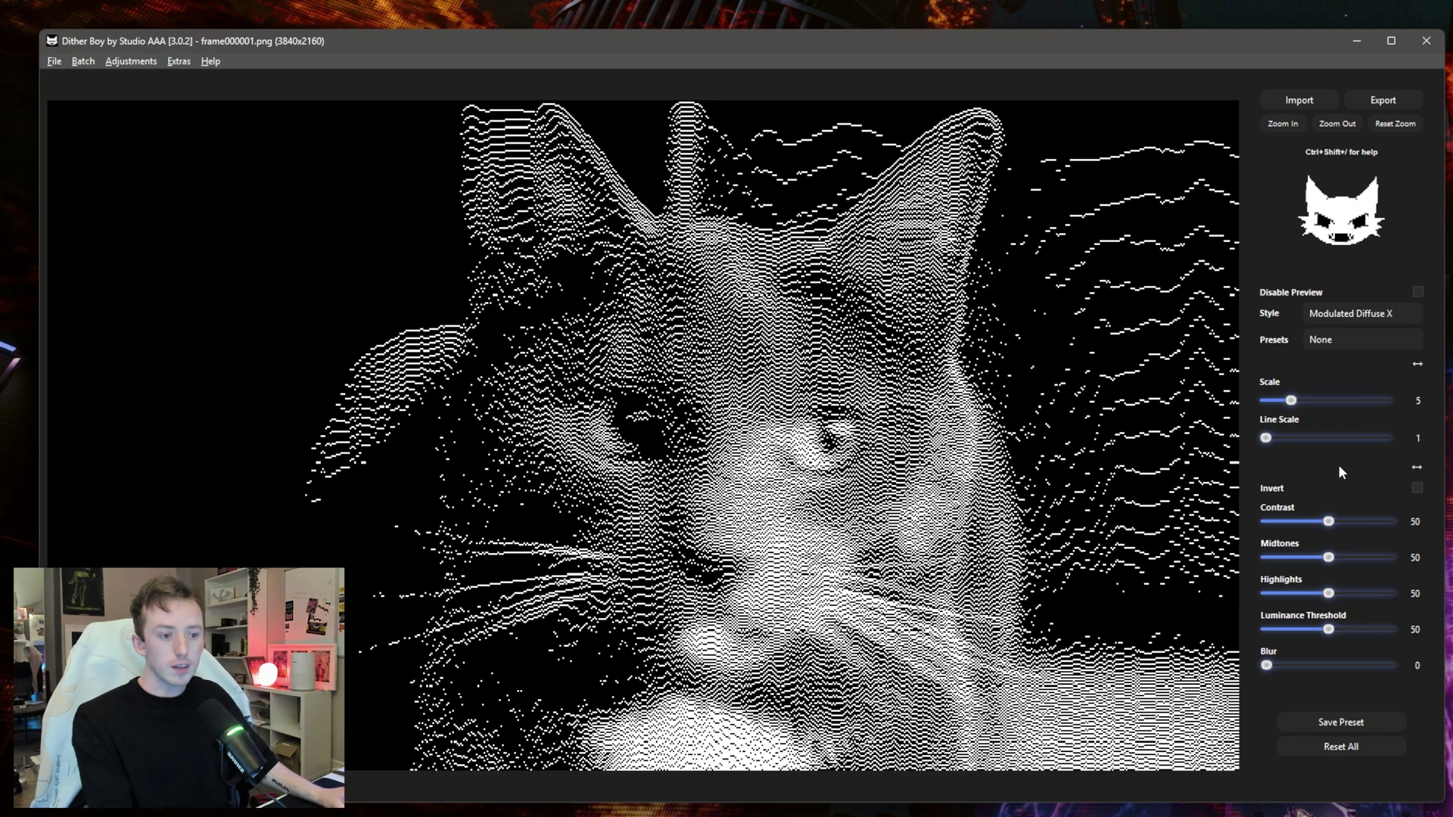
Change the dither style to Modulated Diffuse Y, with Contrast set to 43 and Scale set to 6
left_click(1368, 314)
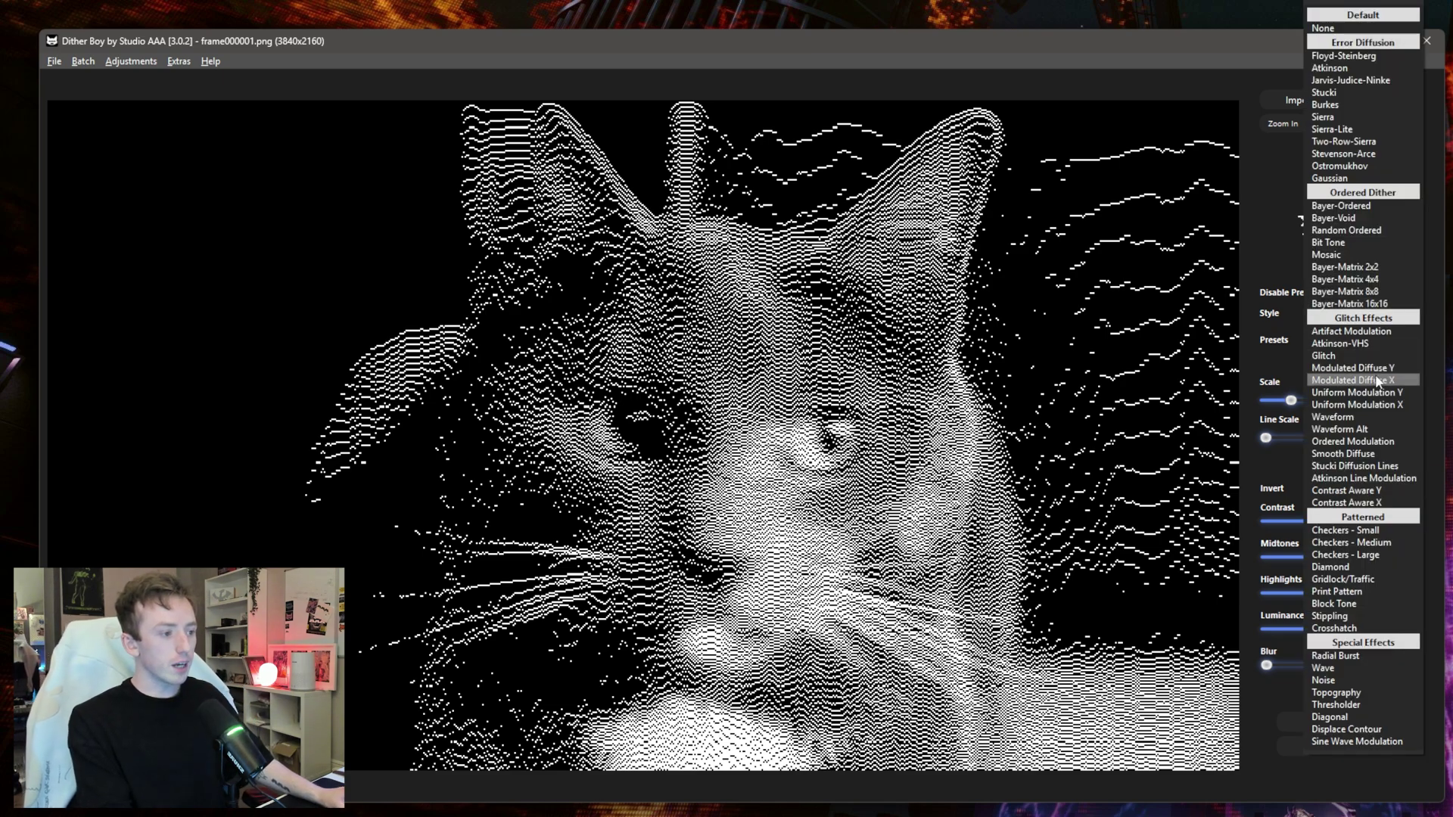
left_click(1378, 369)
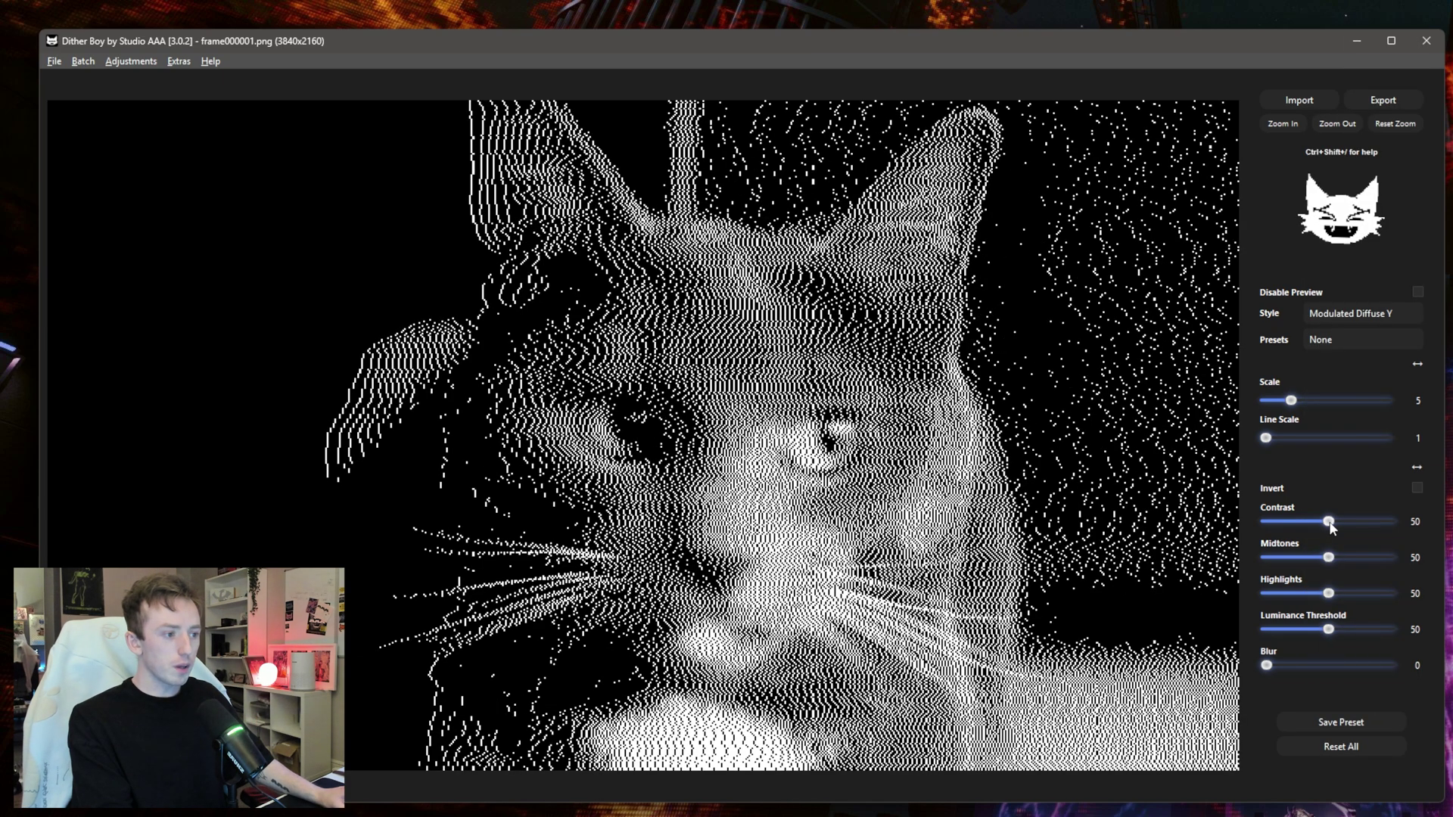
mouse_move(1329, 521)
left_mouse_down()
mouse_move(1310, 522)
mouse_move(1323, 522)
left_mouse_up()
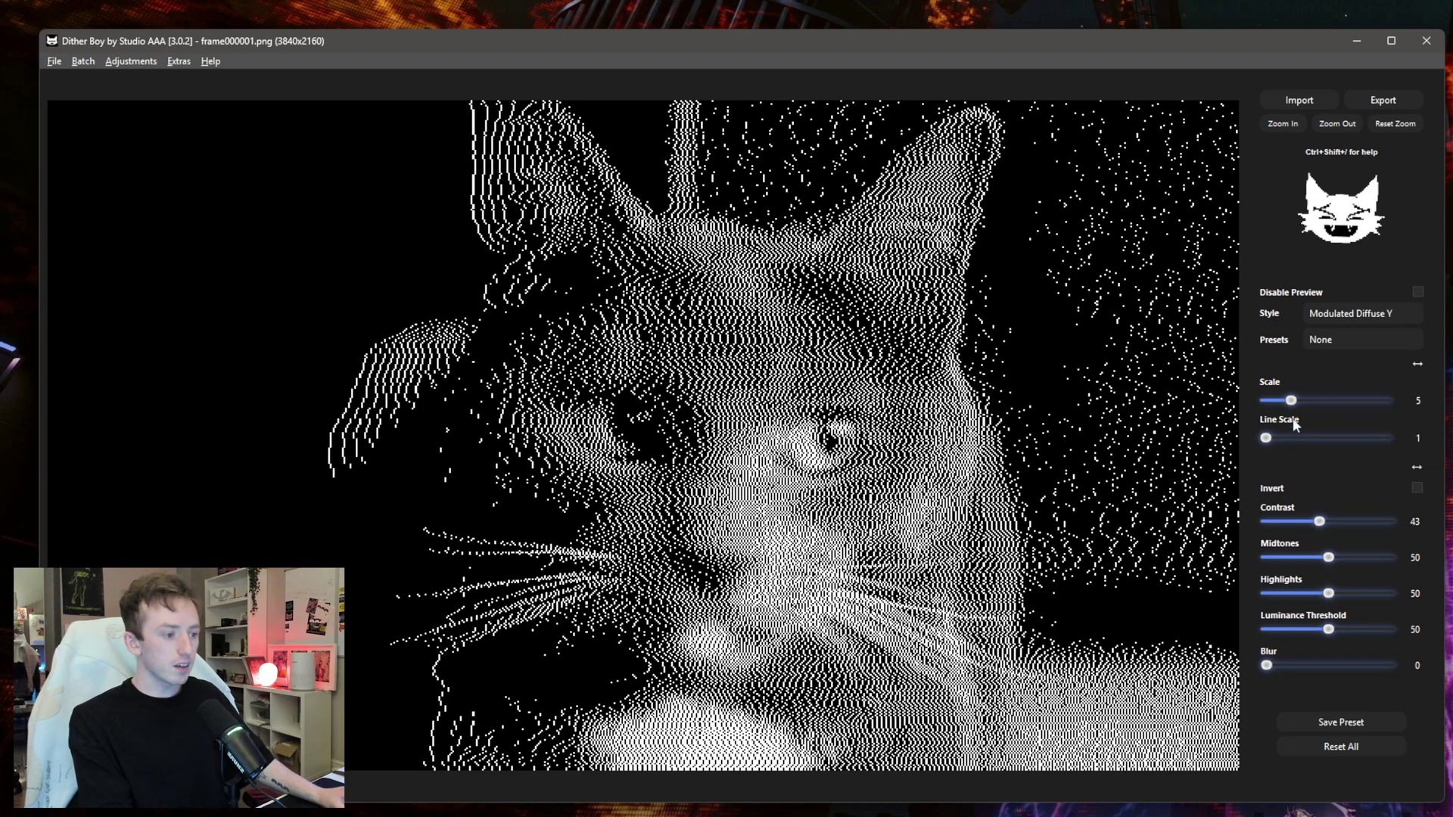
left_click_drag(1292, 401, 1301, 405)
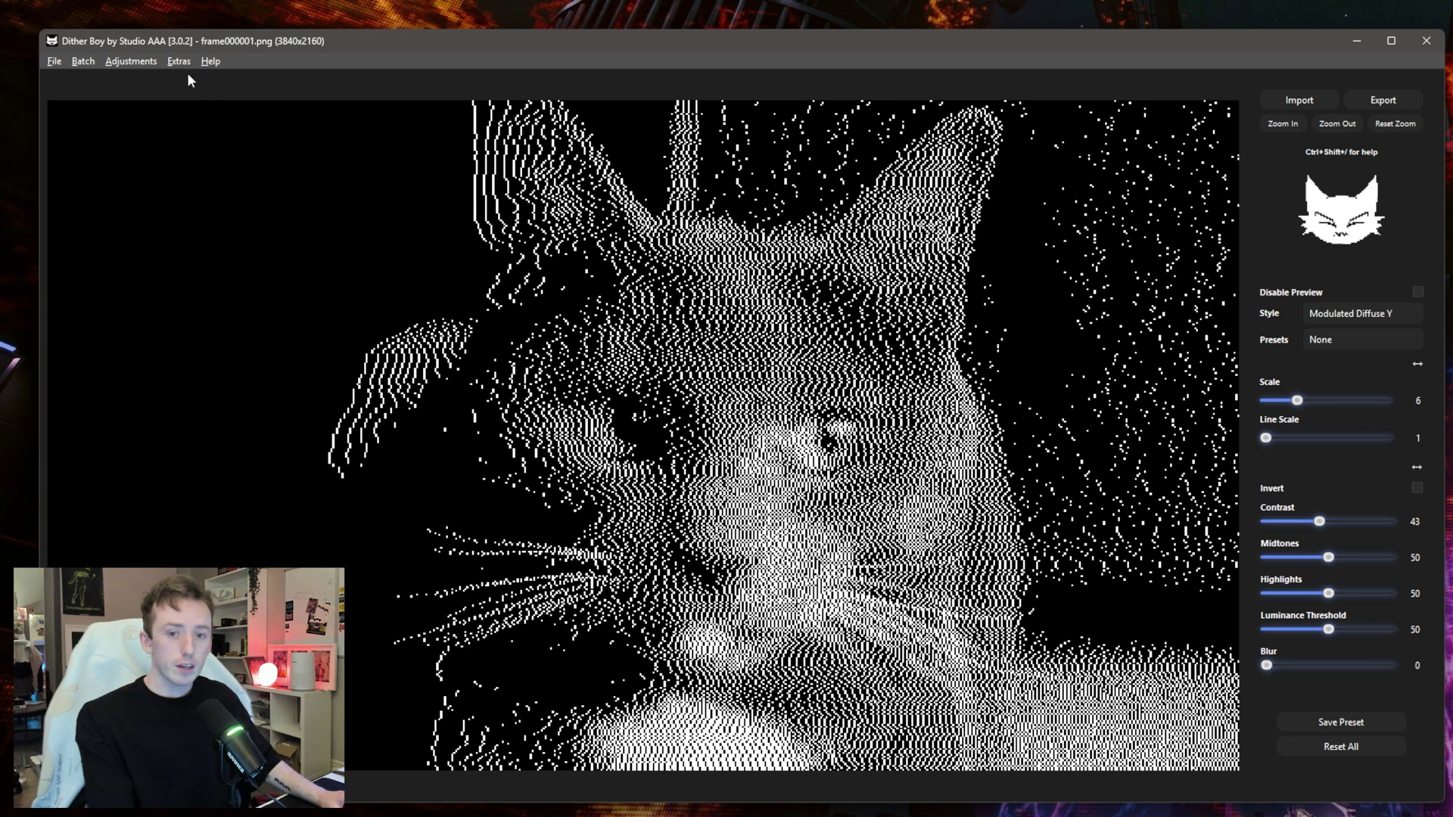
Set the Contrast of the dithered cat image to 42
left_click(53, 63)
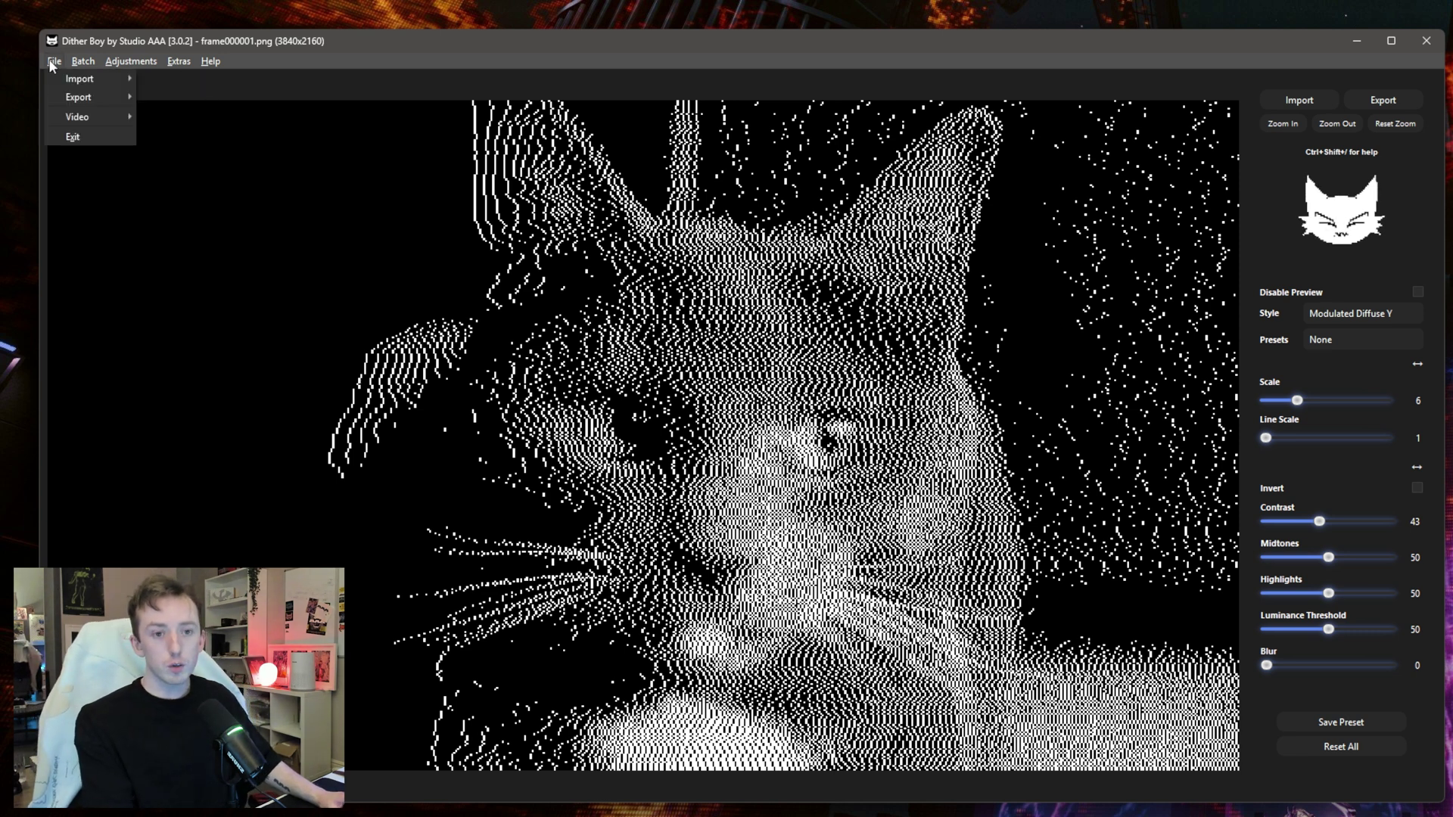
mouse_move(83, 98)
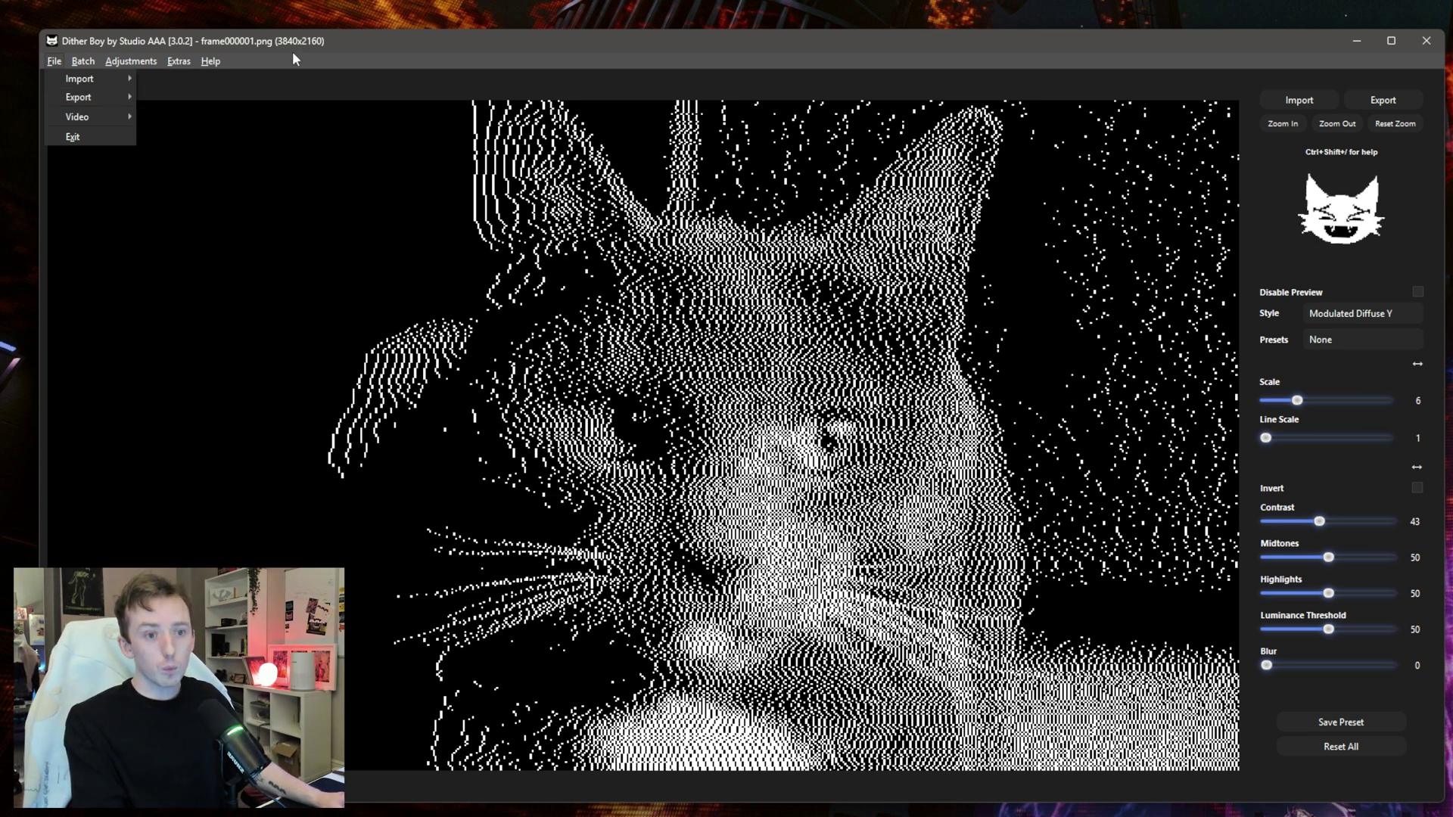
left_click(1316, 534)
mouse_move(1319, 521)
left_mouse_down()
mouse_move(1381, 525)
mouse_move(1318, 534)
left_mouse_up()
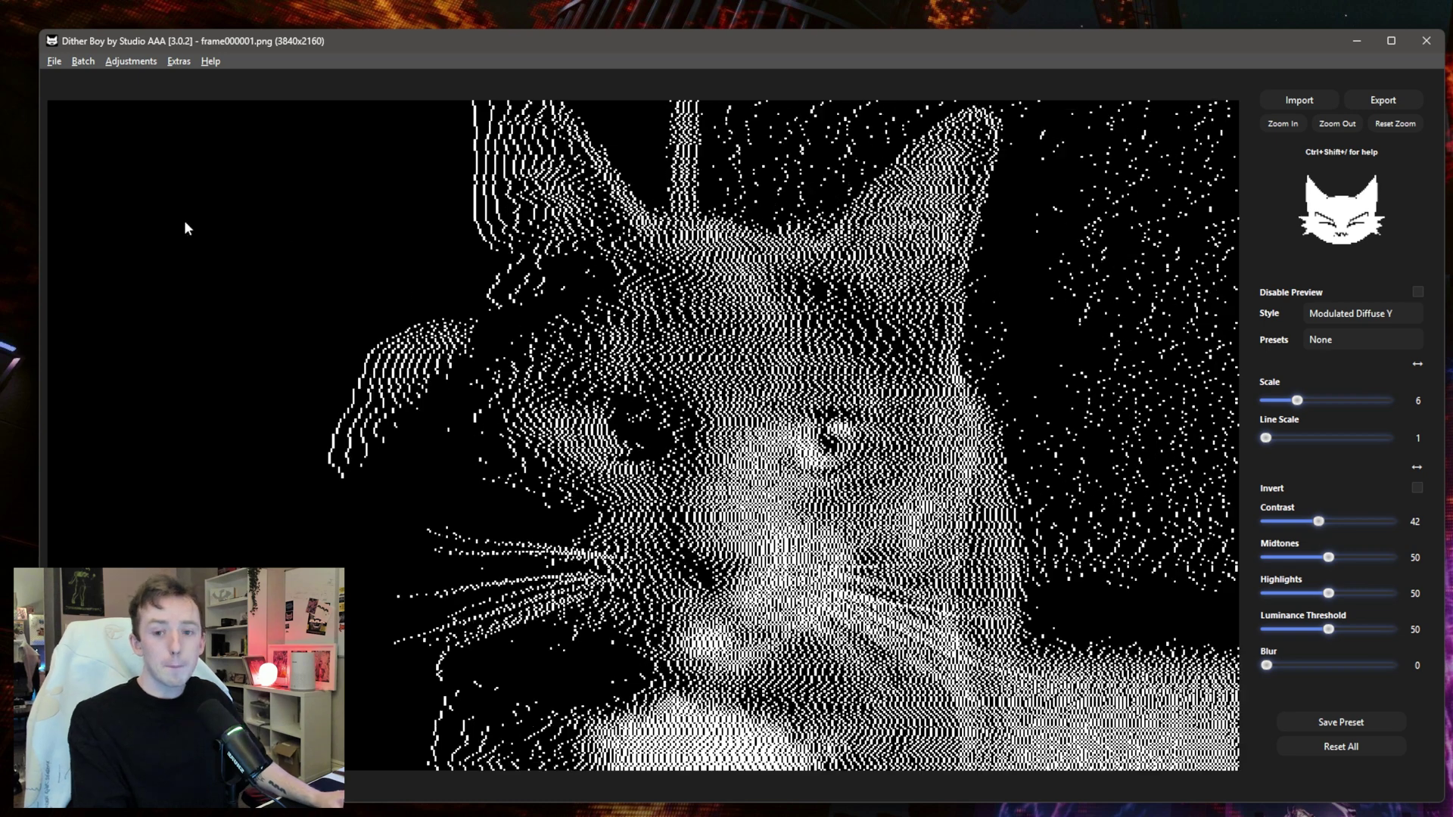
Export the dithered cat image with the experimental vector export as an SVG file named vector demo in the june dither dump folder
left_click(54, 61)
mouse_move(88, 119)
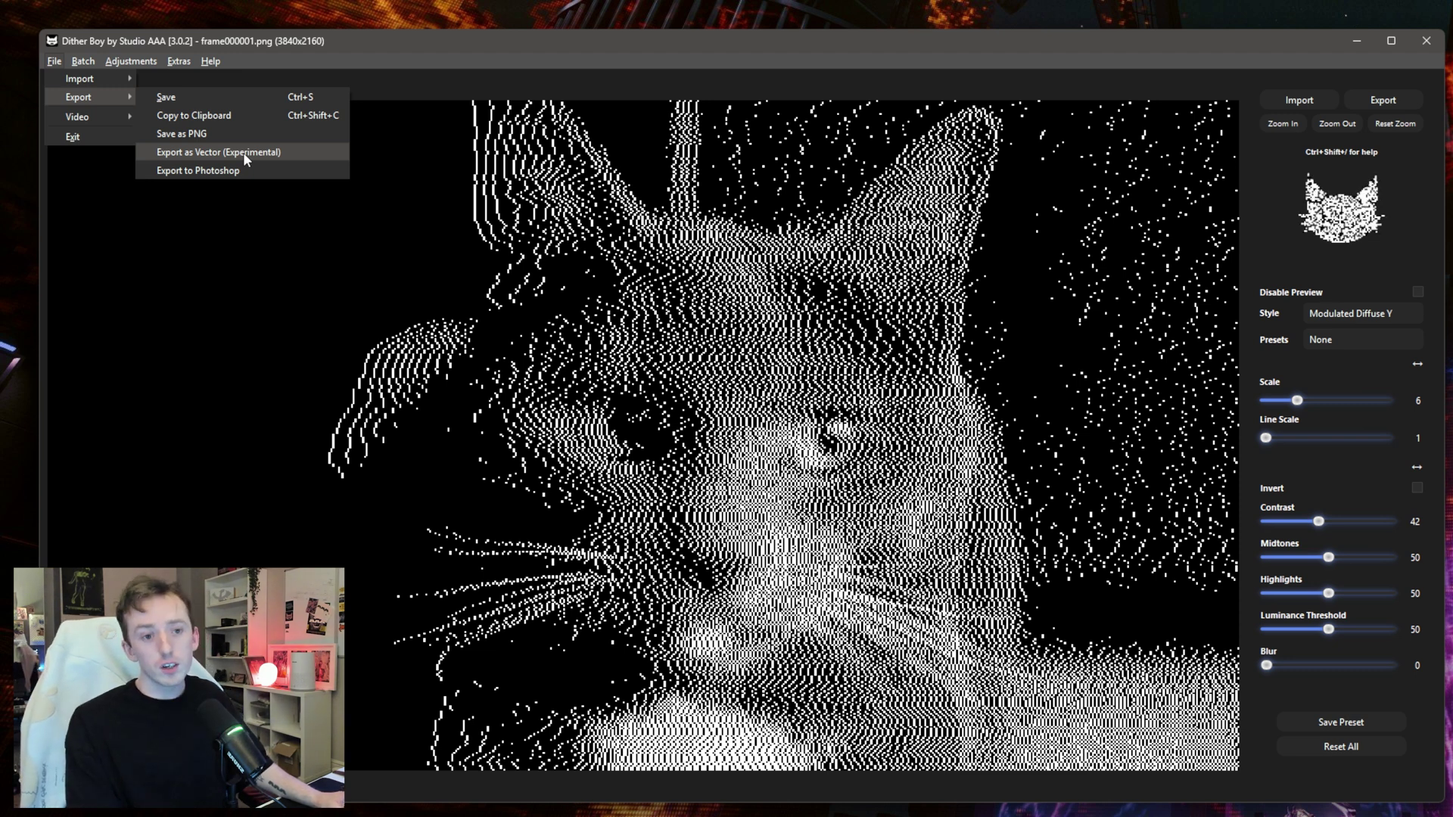
left_click(327, 156)
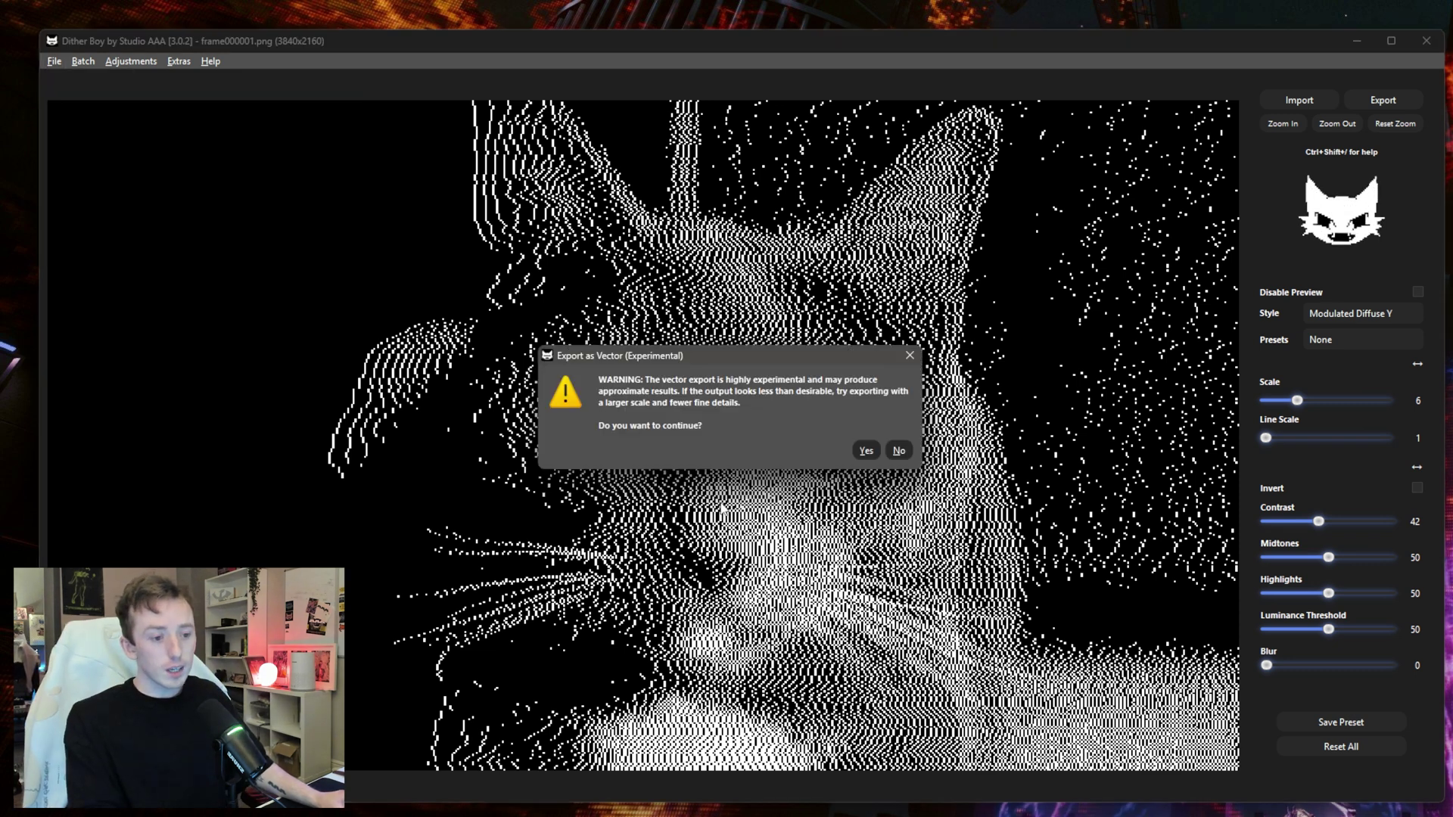
left_click(866, 452)
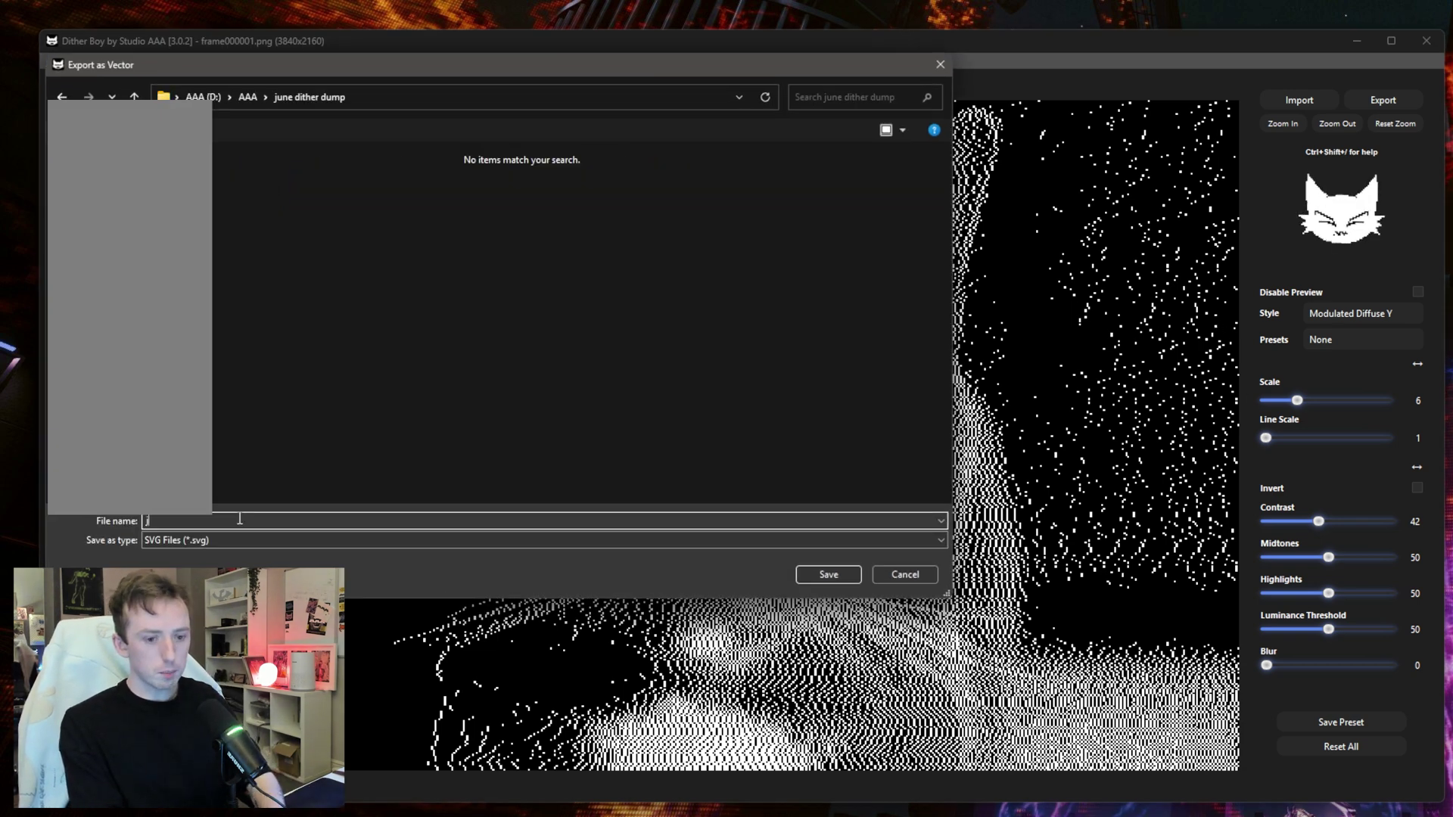
key("Return")
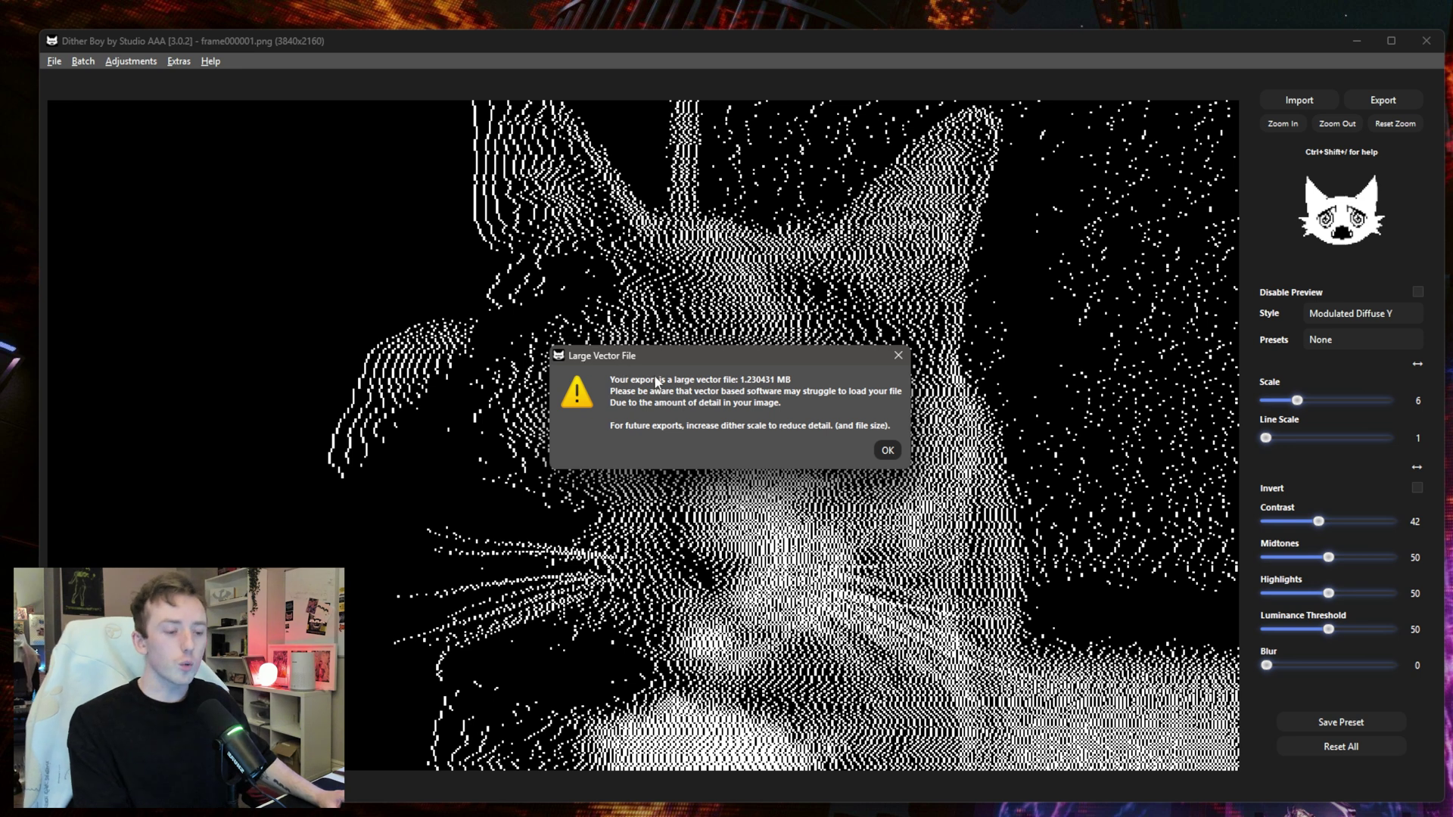
left_click(887, 451)
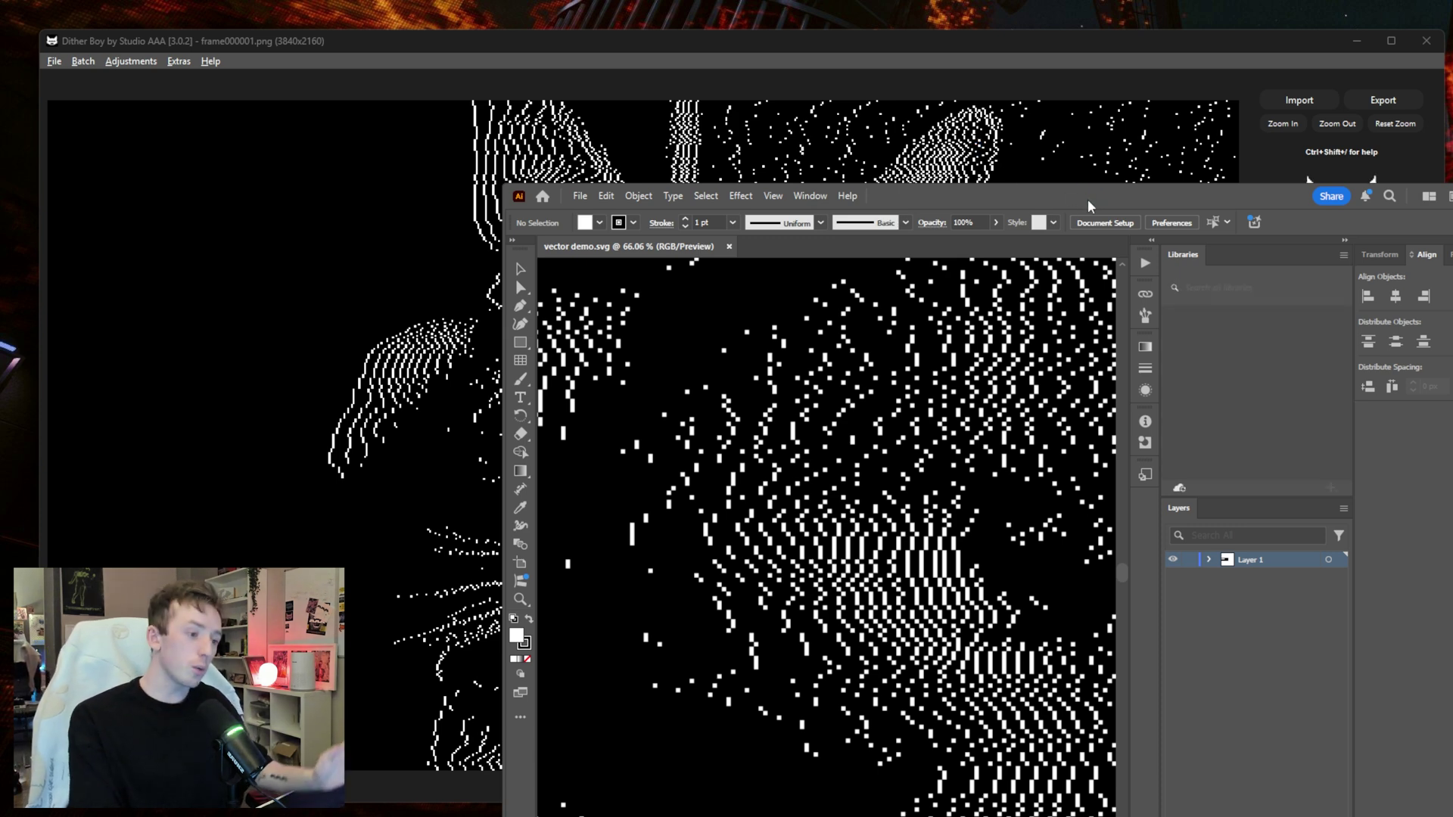
Switch to Illustrator, enlarge its window over the workspace and examine the dither pattern of vector demo.svg at different magnifications
left_click_drag(1090, 206, 634, 55)
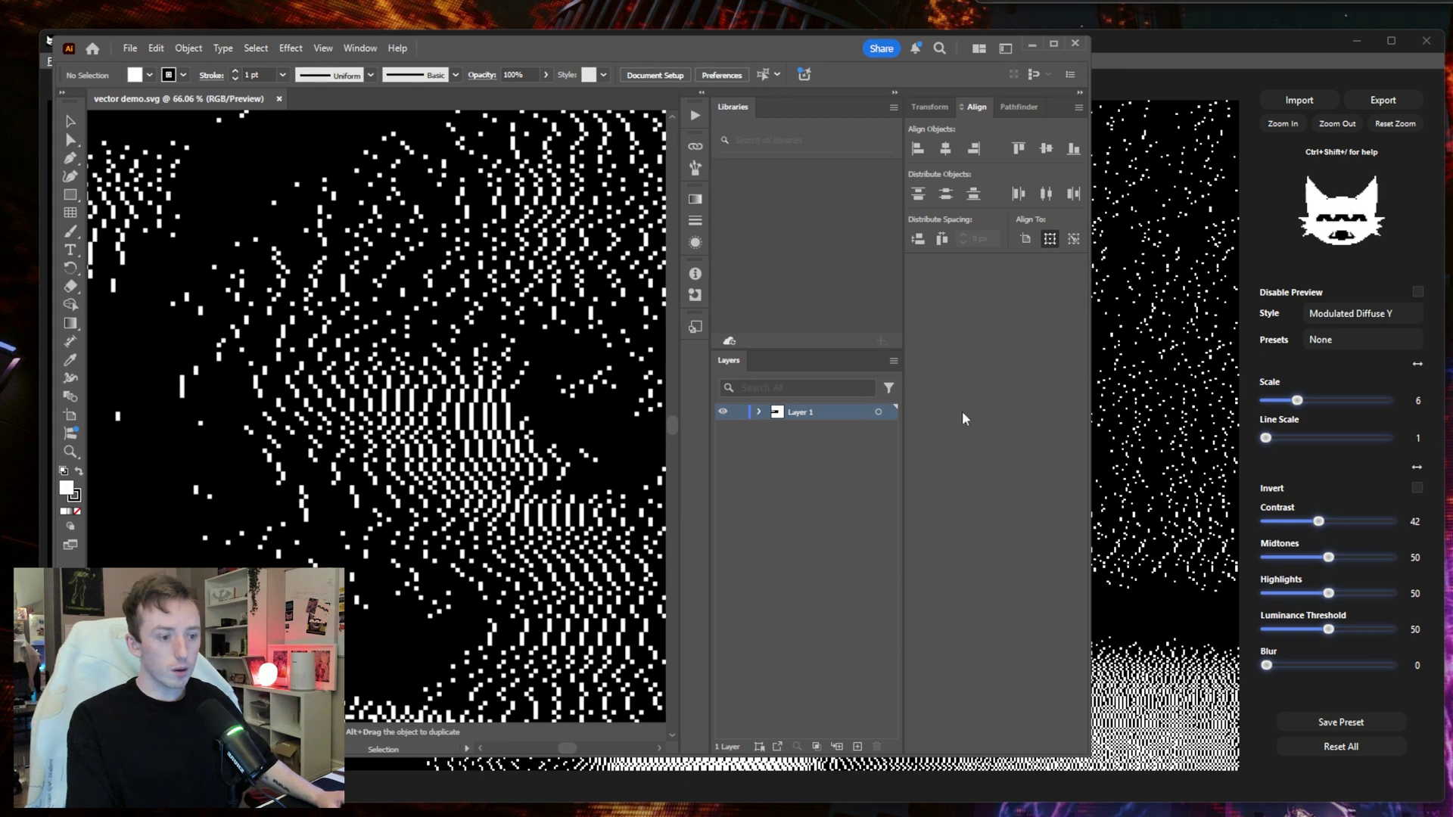
left_click_drag(1087, 751, 1432, 791)
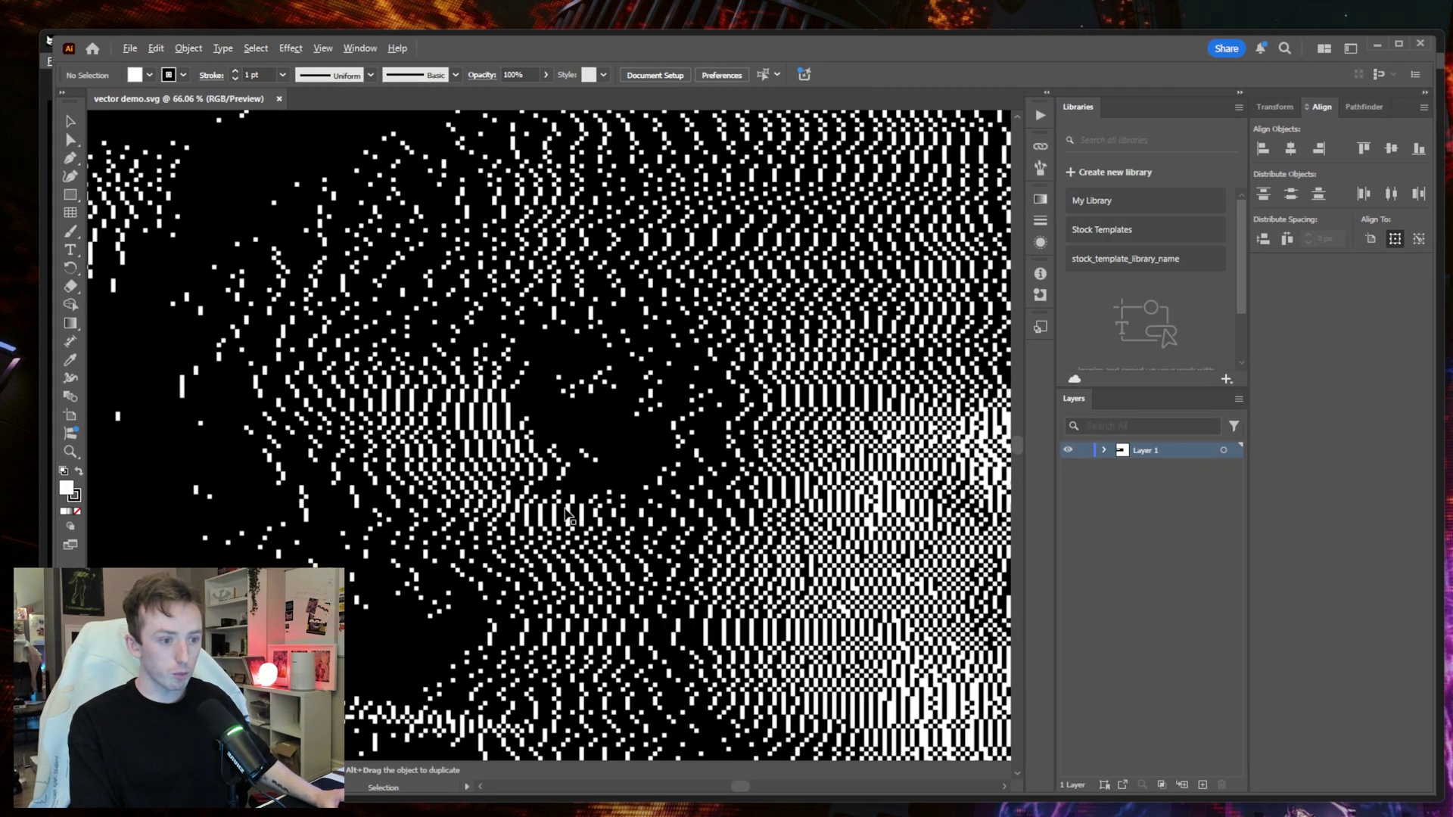
scroll(685, 454, "down", 3)
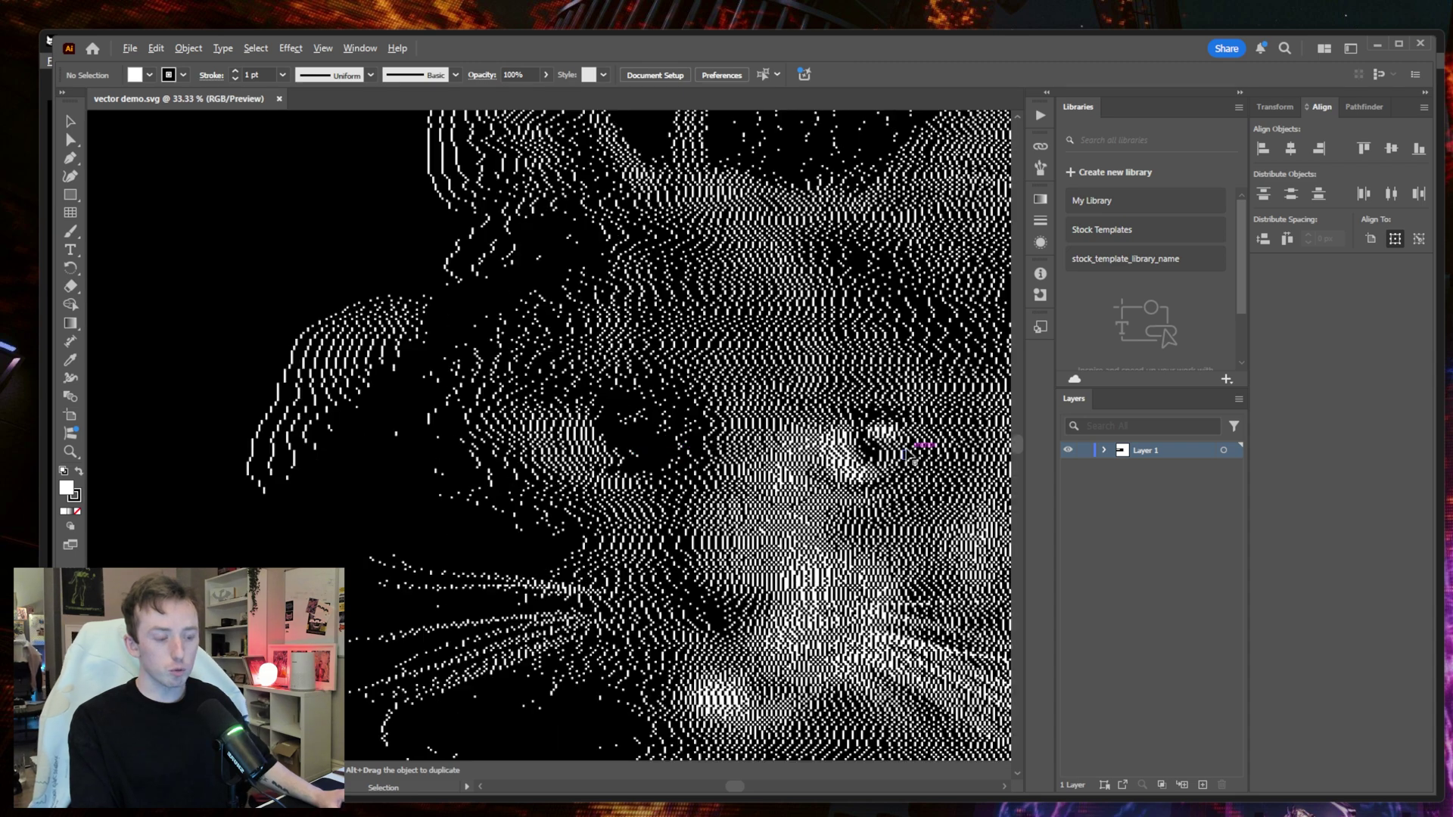
left_click_drag(684, 454, 525, 454)
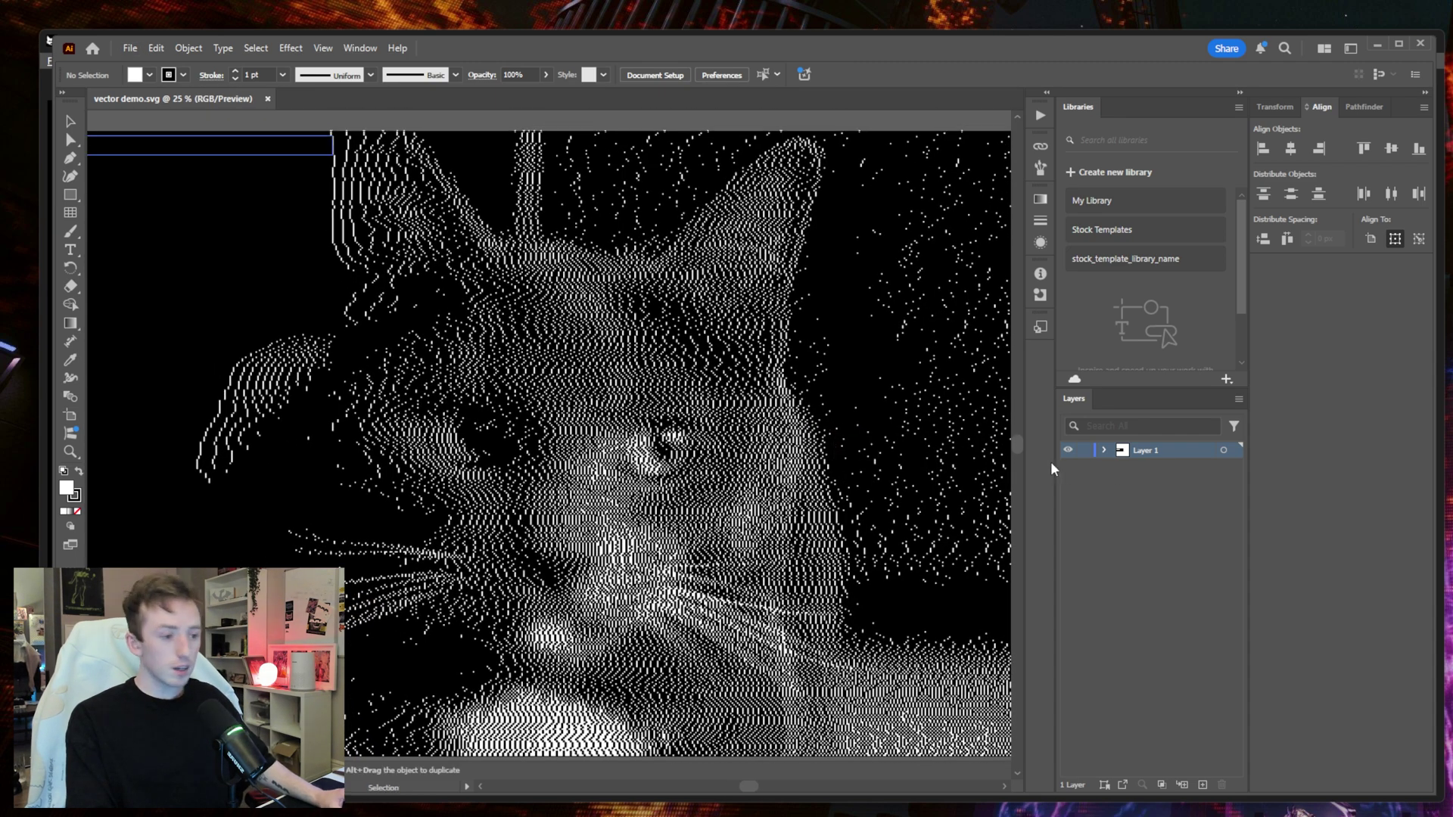
scroll(640, 431, "up", 2)
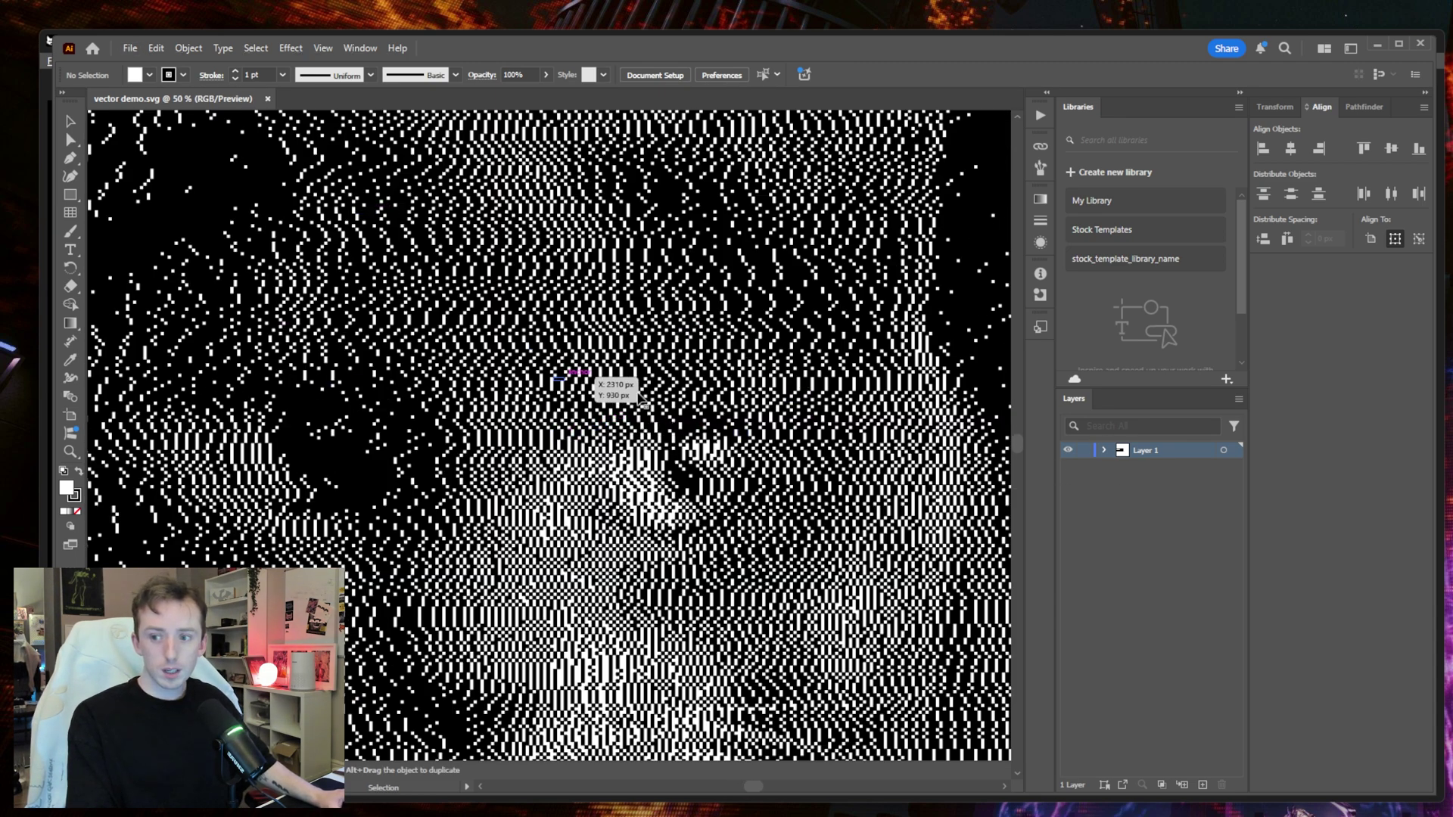
scroll(628, 408, "up", 2)
left_click_drag(636, 425, 679, 402)
left_click_drag(878, 363, 599, 372)
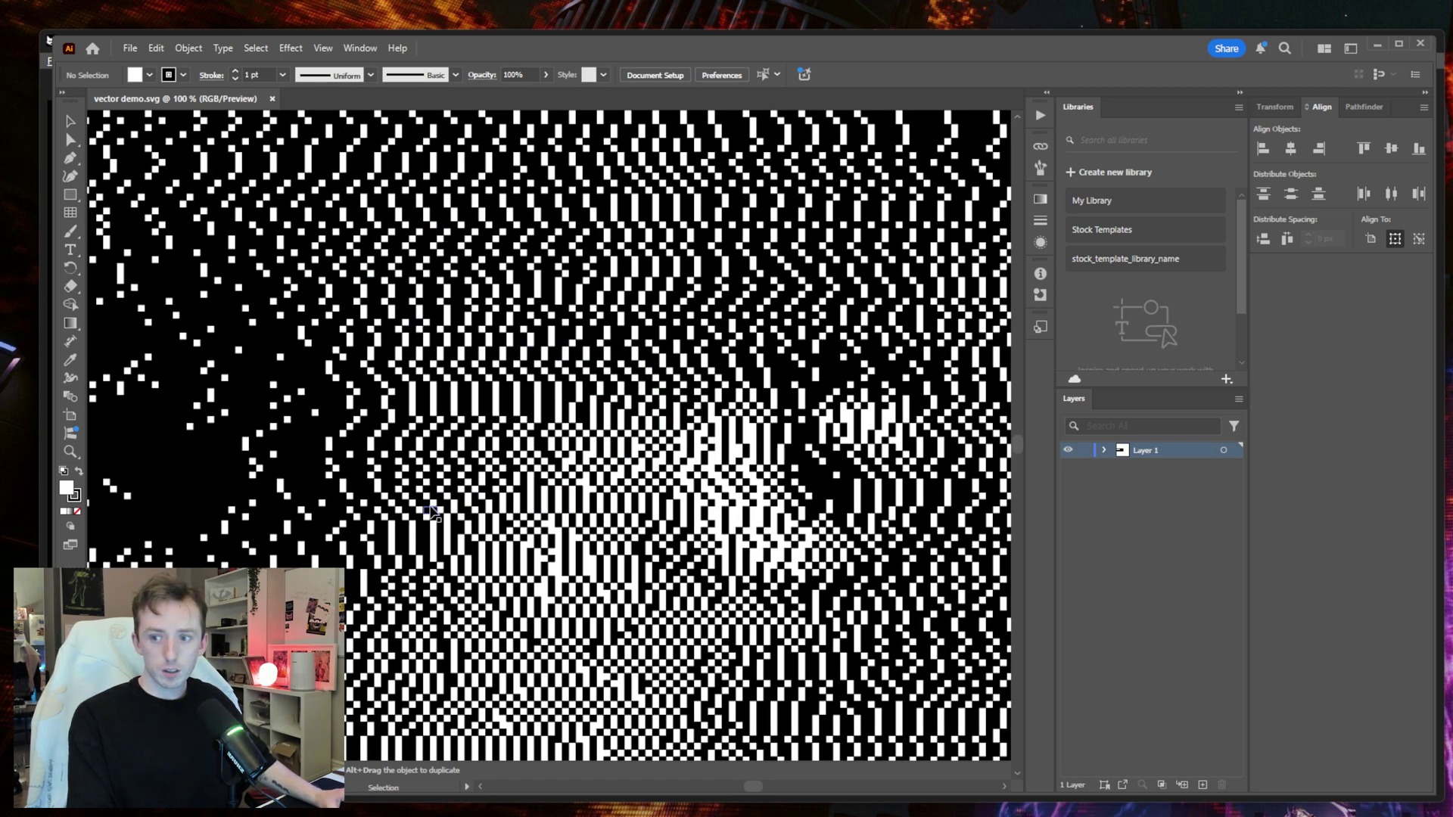
Detach Layers as a floating window and expand Layer 1 to look through its individual rectangle objects
left_click_drag(1074, 399, 513, 206)
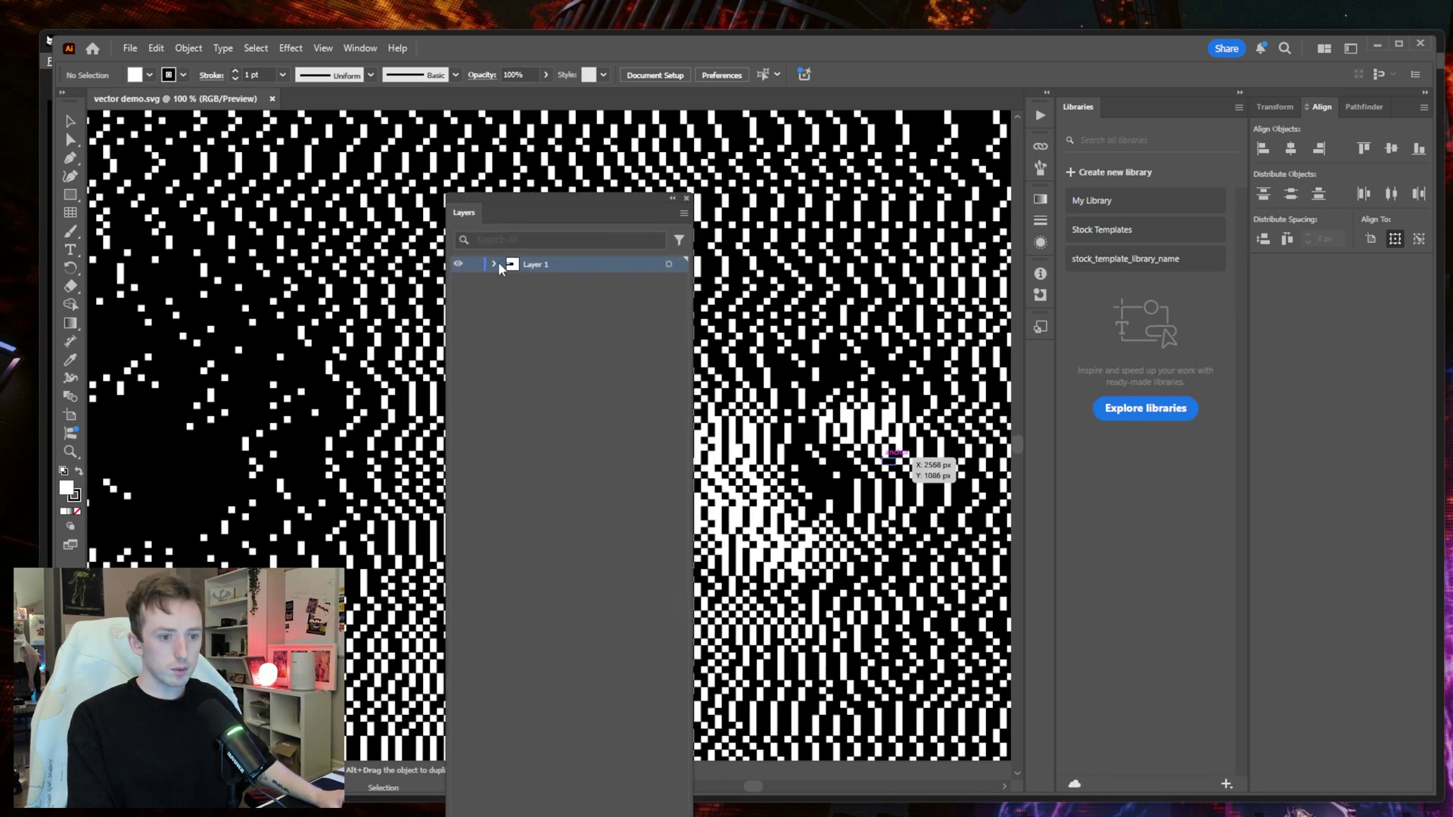
left_click(494, 264)
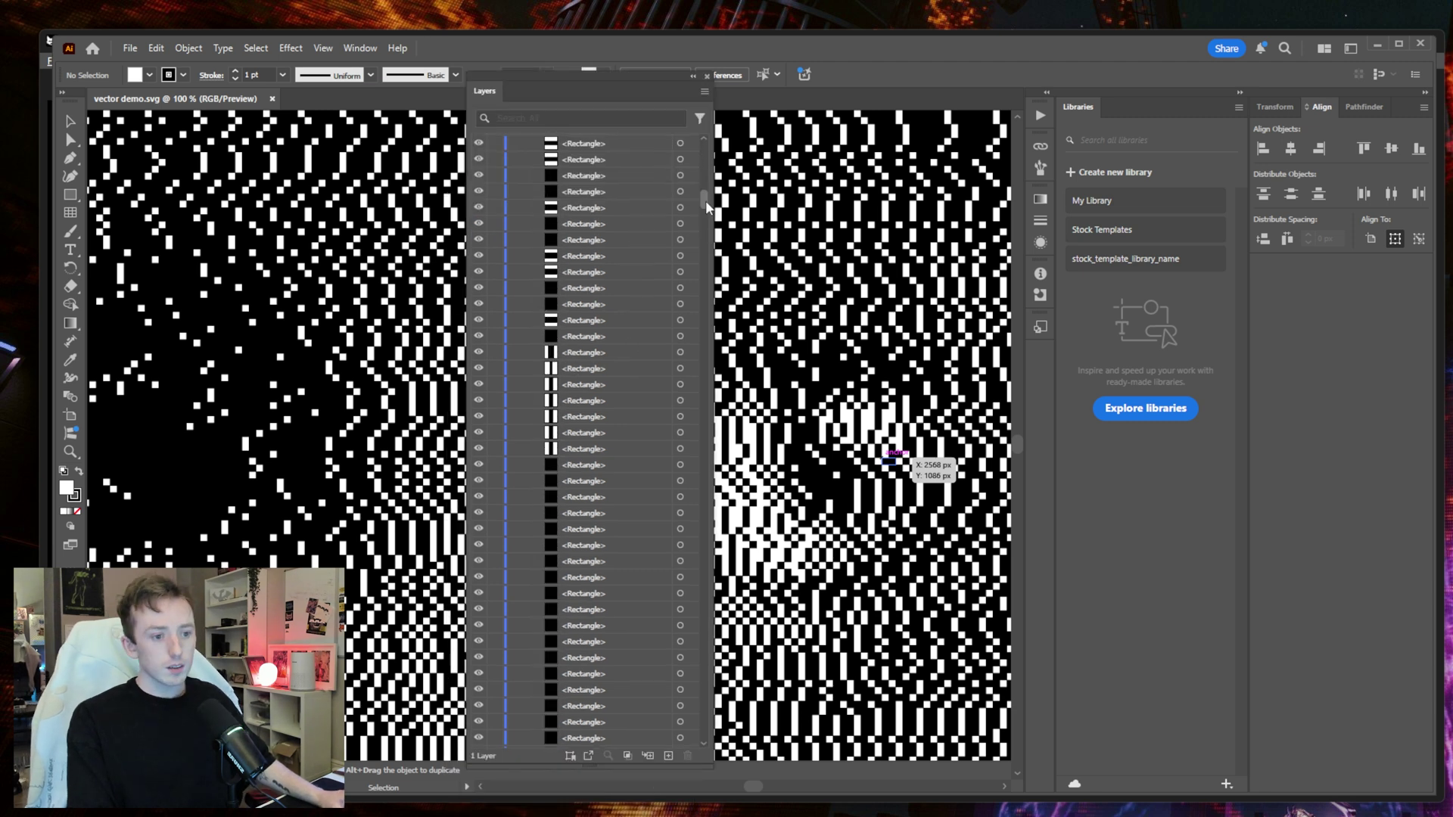
scroll(659, 253, "down", 5)
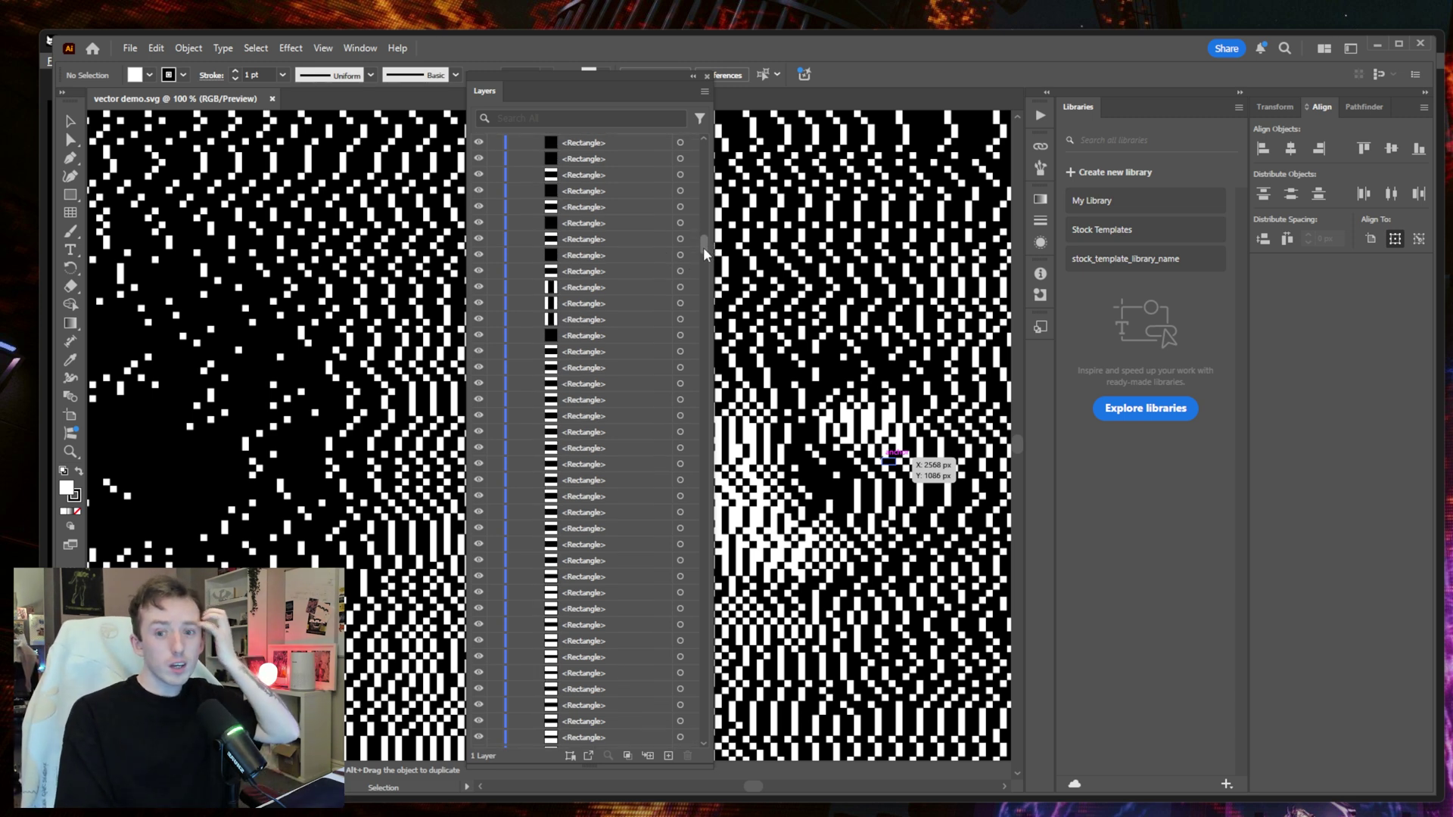
left_click_drag(704, 253, 707, 278)
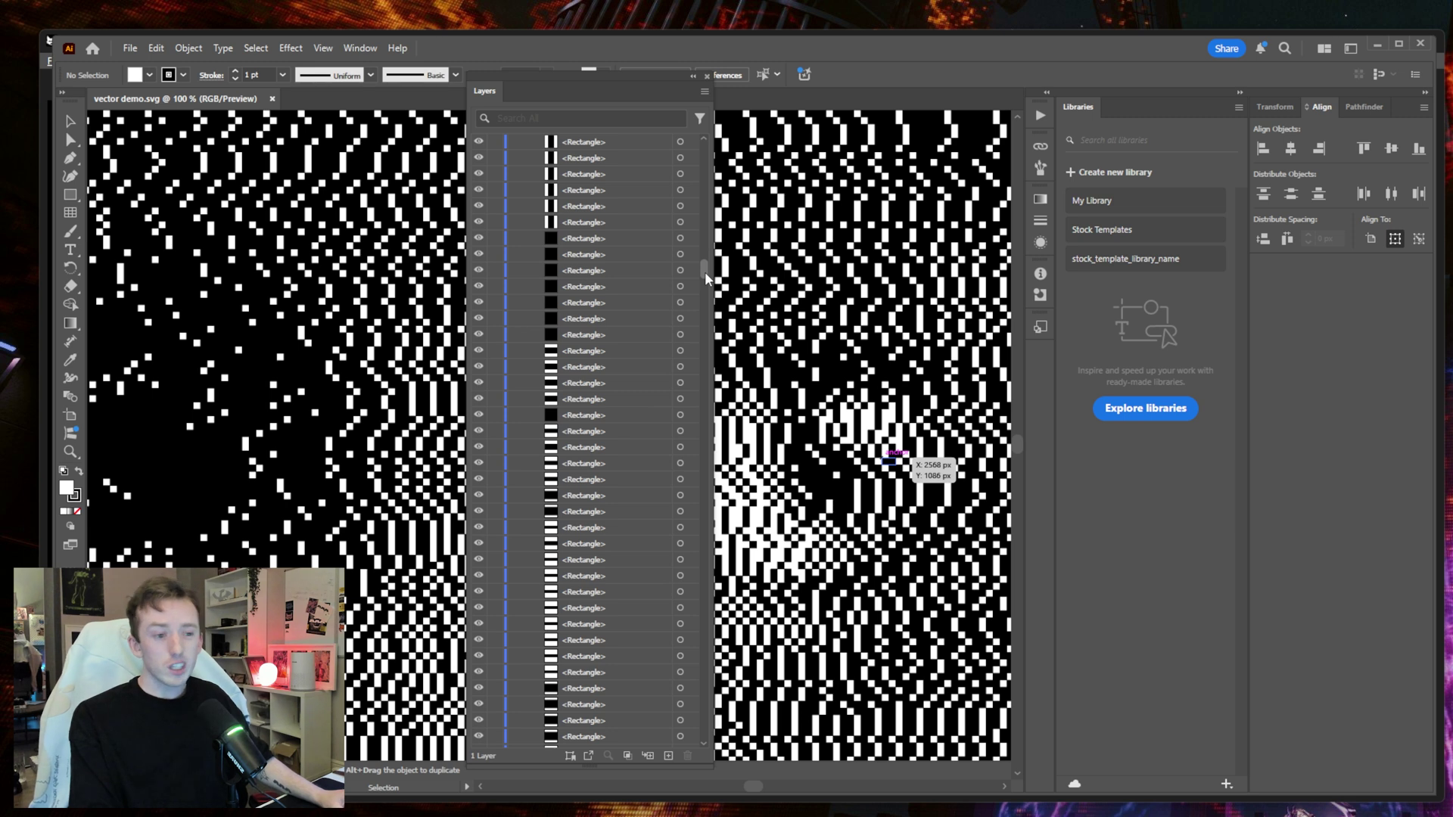
scroll(649, 234, "down", 5)
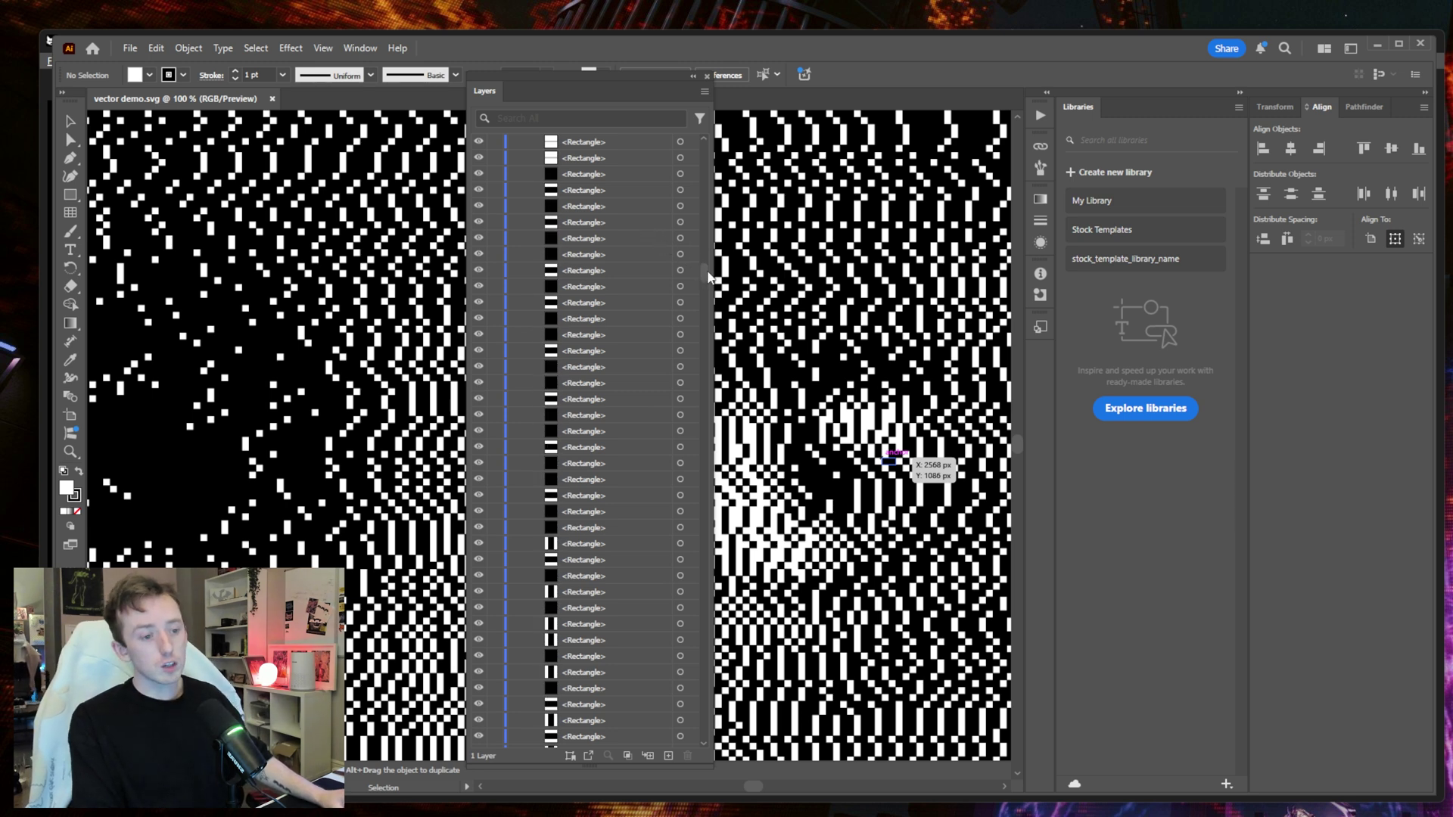
scroll(655, 469, "down", 10)
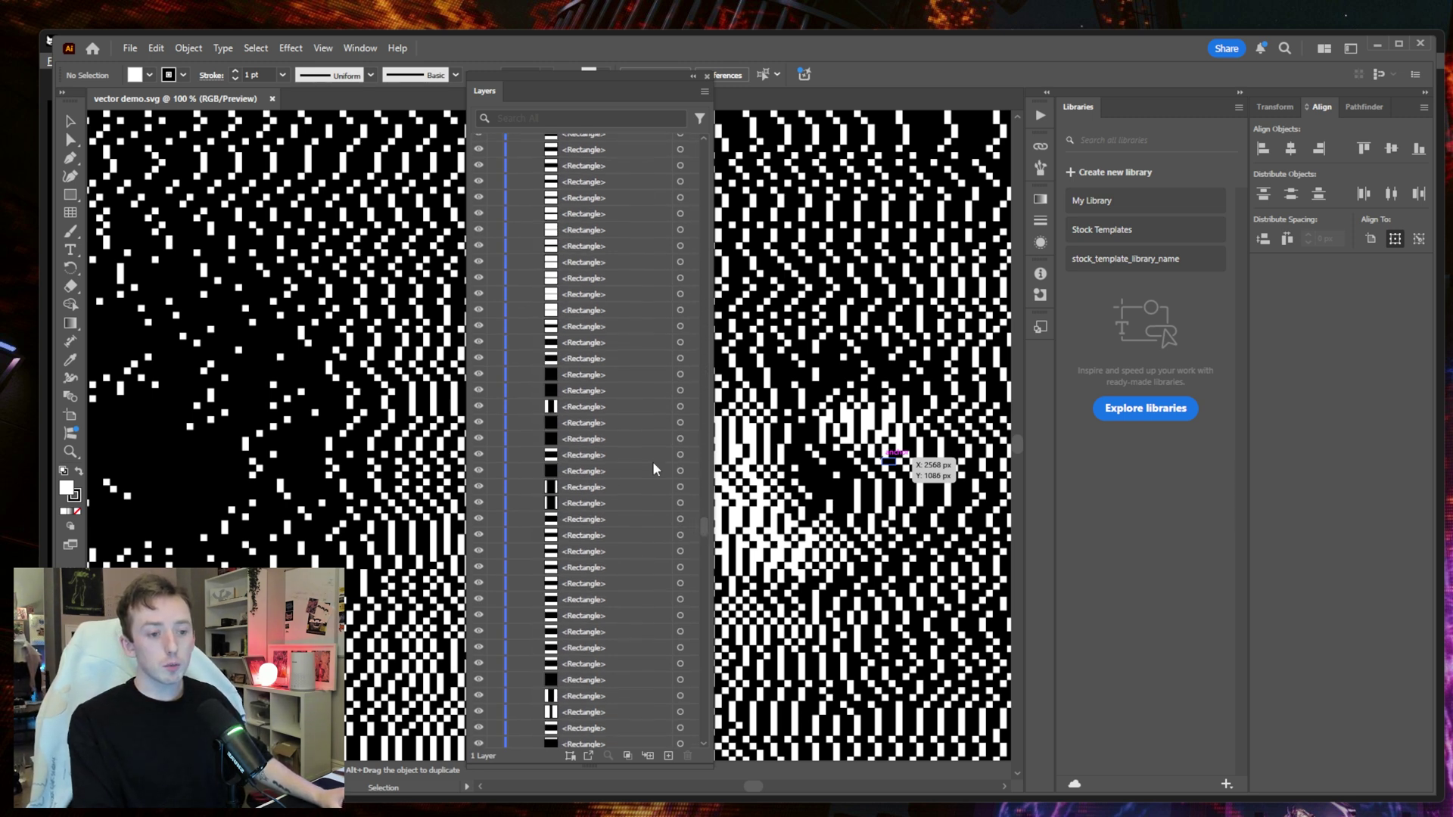
scroll(656, 470, "down", 6)
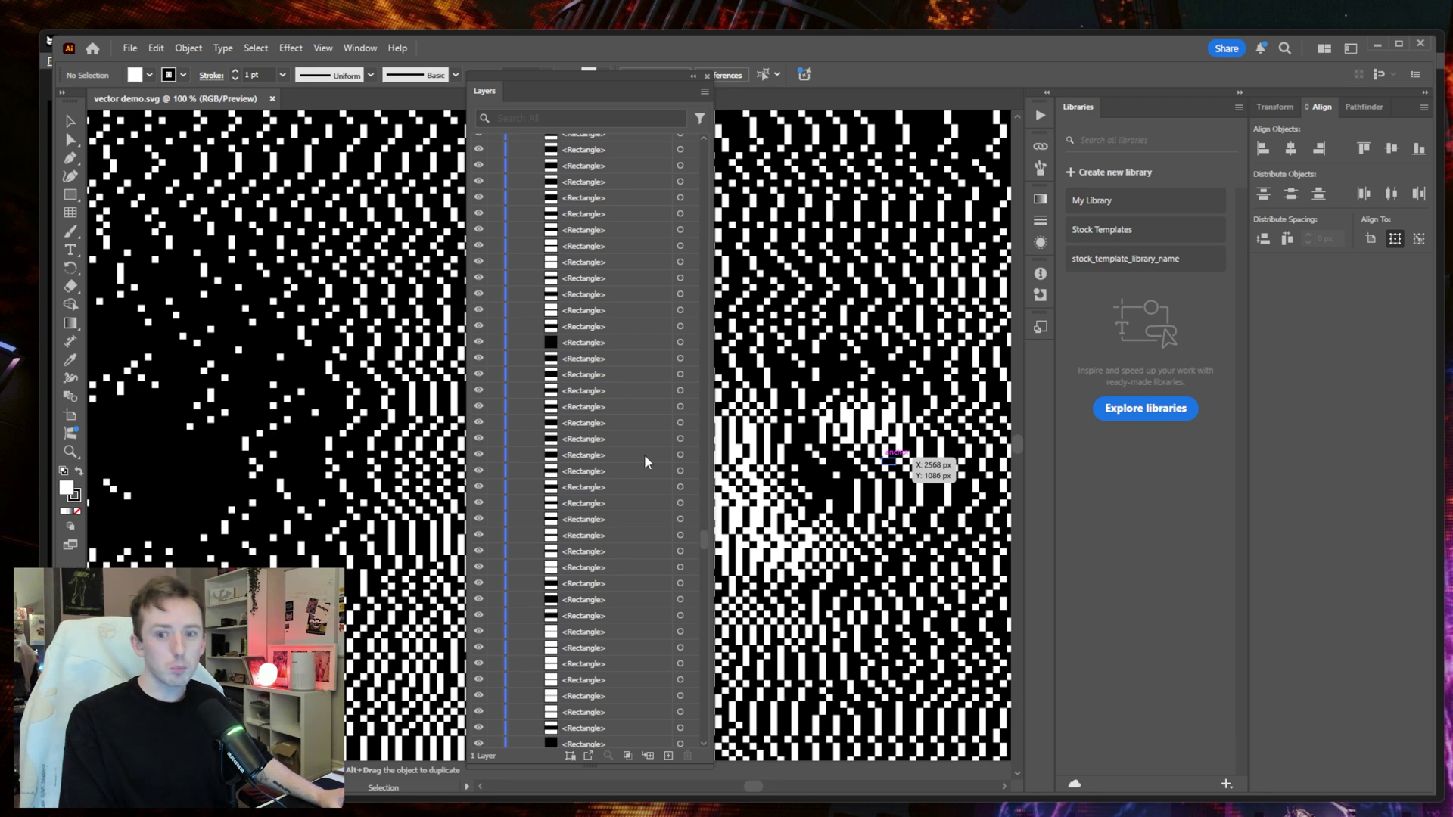
scroll(649, 461, "down", 2)
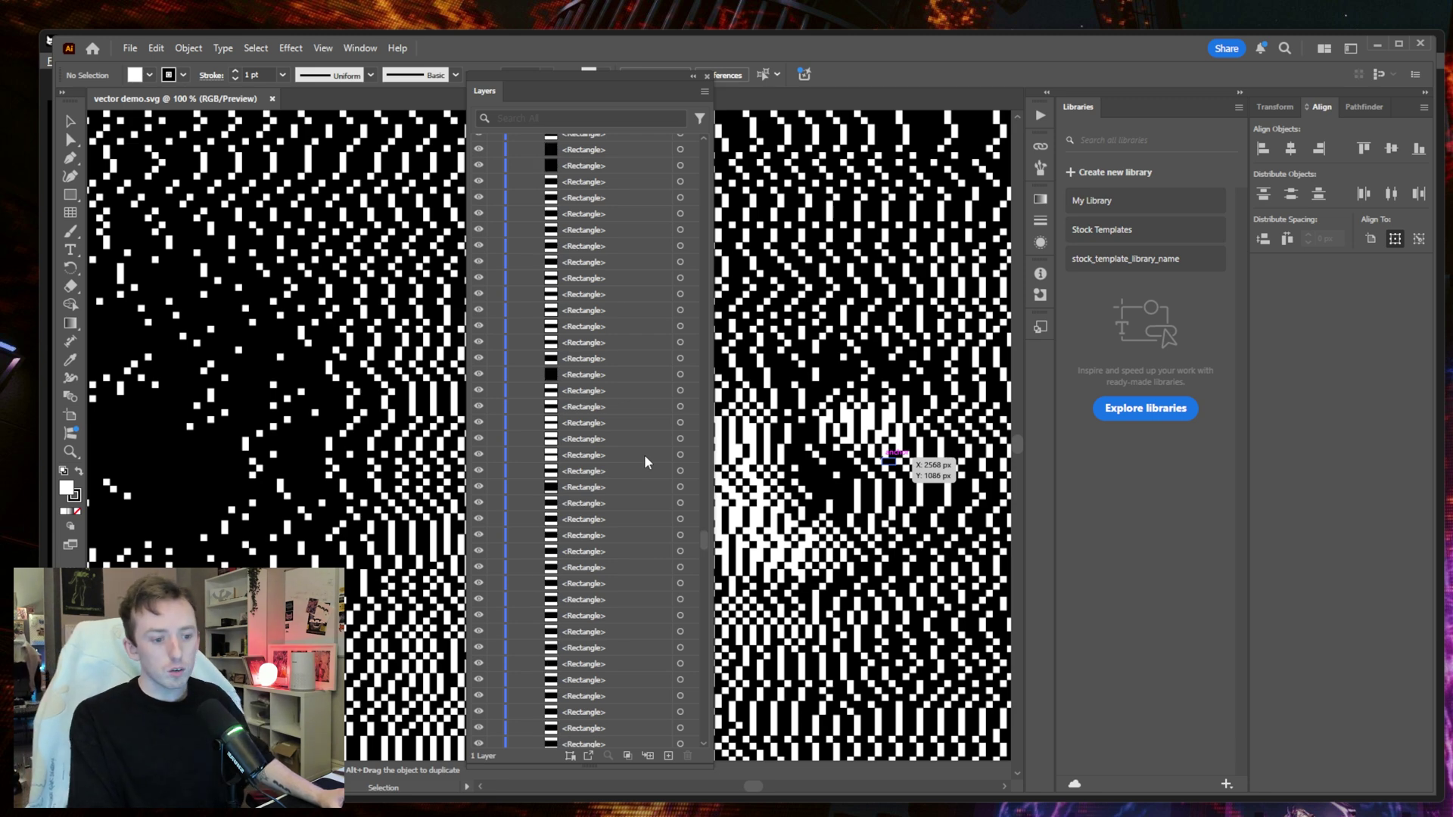
Highlight one rectangle entry in Layer 1 and dock Layers beside Libraries
left_click(592, 213)
left_click_drag(495, 101, 1131, 114)
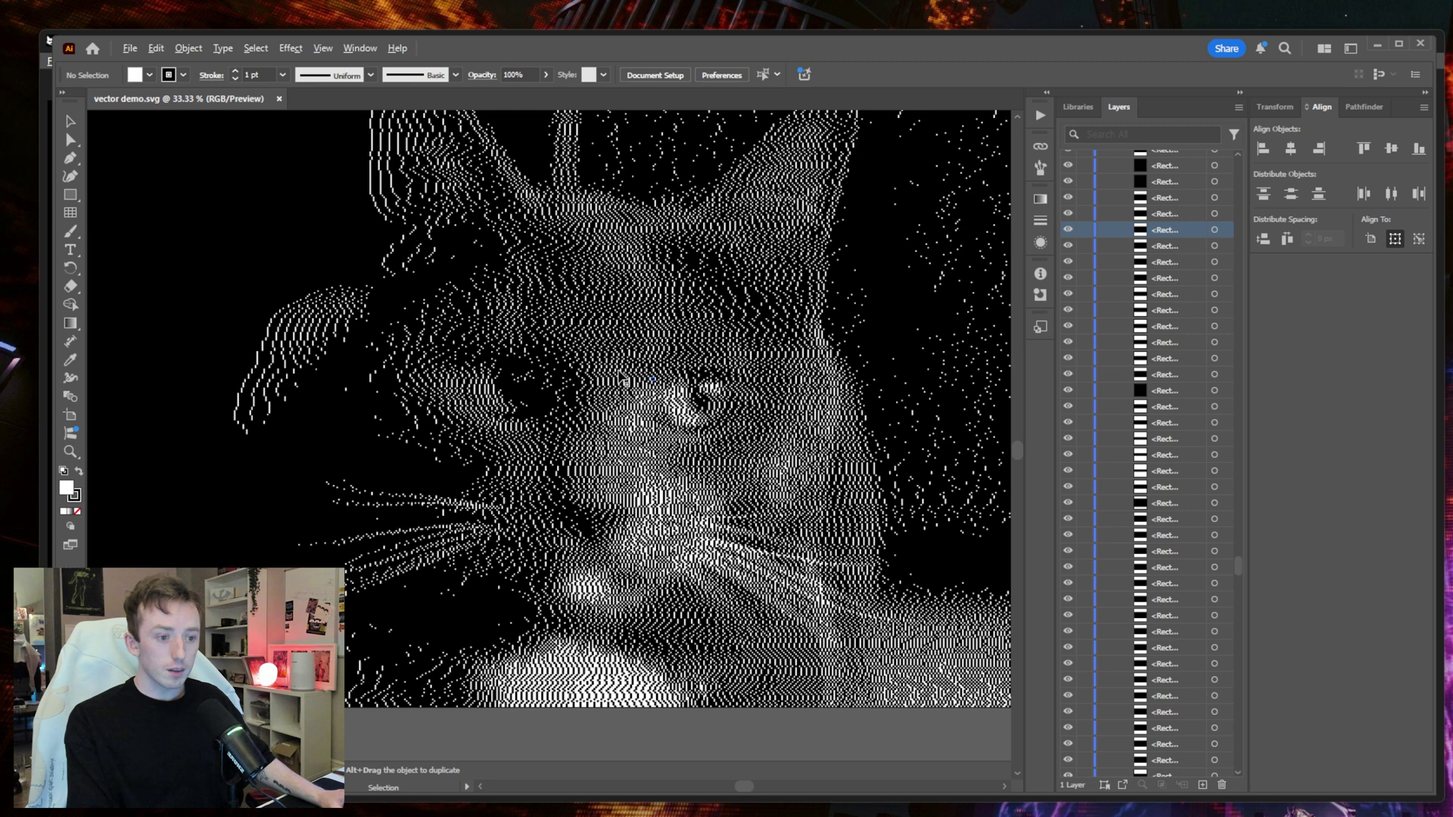
Select every rectangle of the dithered cat artwork in vector demo.svg to show the individual vector shapes
left_click_drag(619, 376, 729, 519)
key("ctrl+minus")
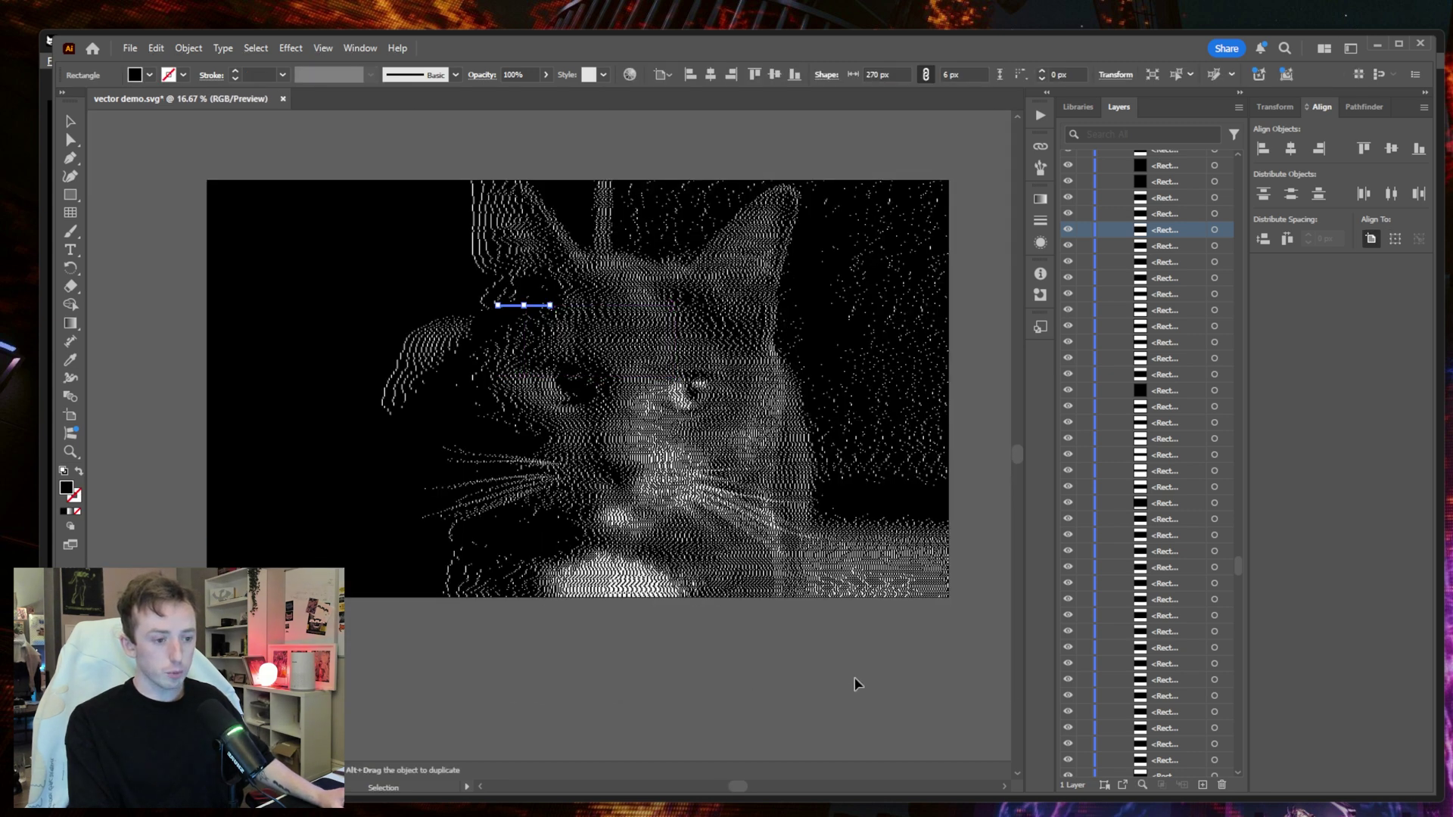
left_click_drag(967, 644, 181, 168)
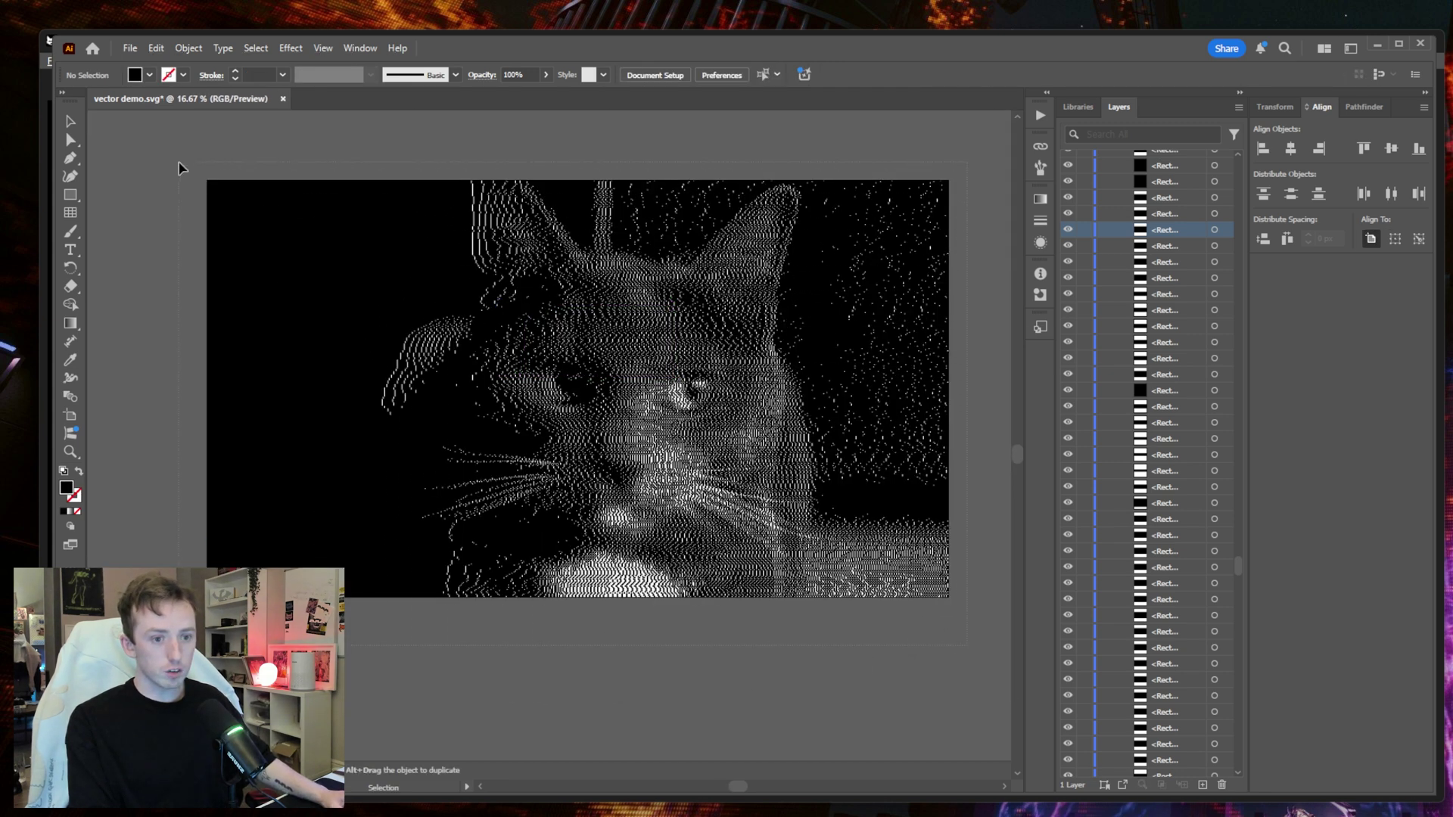
key("ctrl+a")
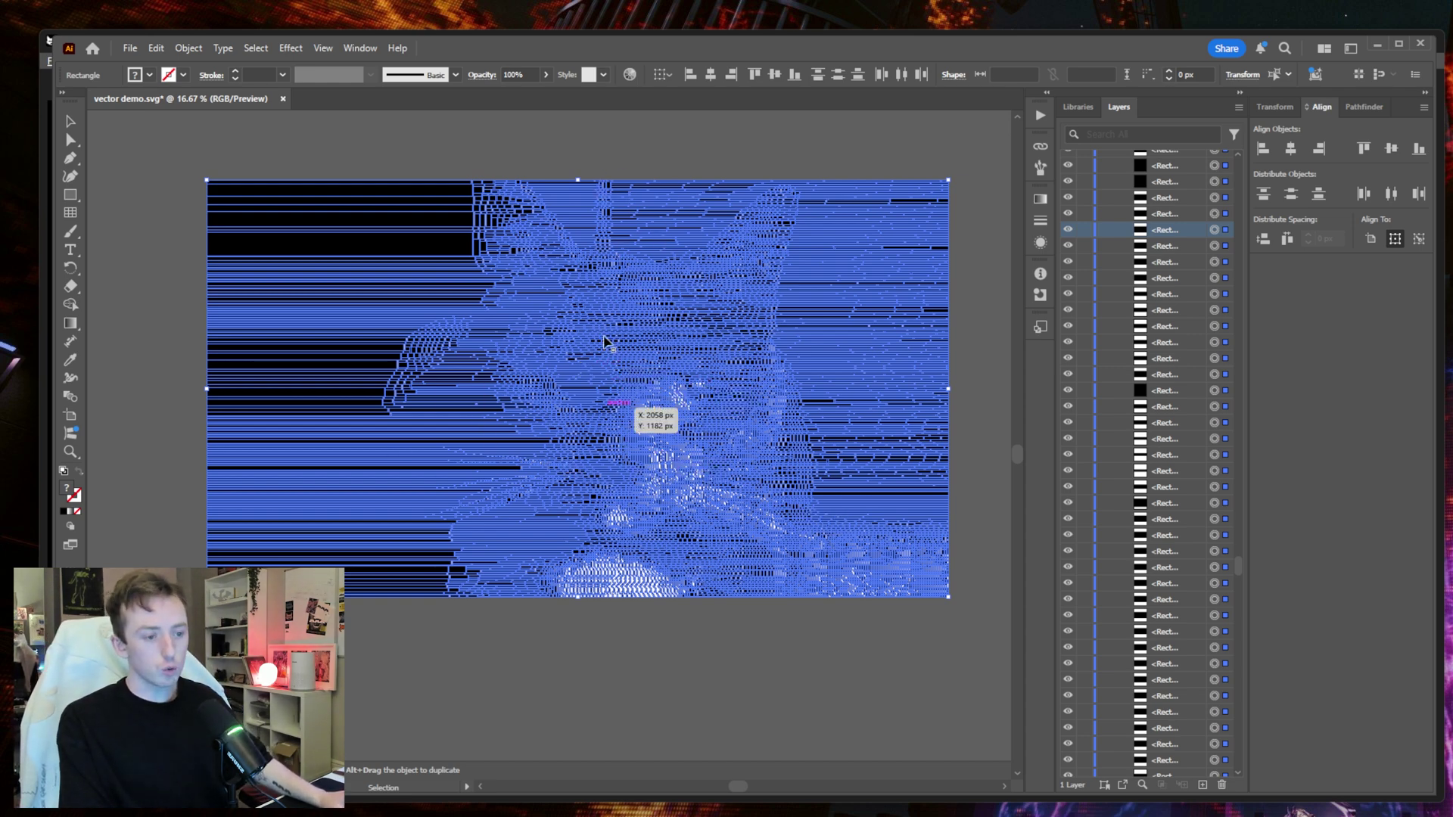
Close vector demo.svg in Illustrator without saving and return to Dither Boy
key("alt+Tab")
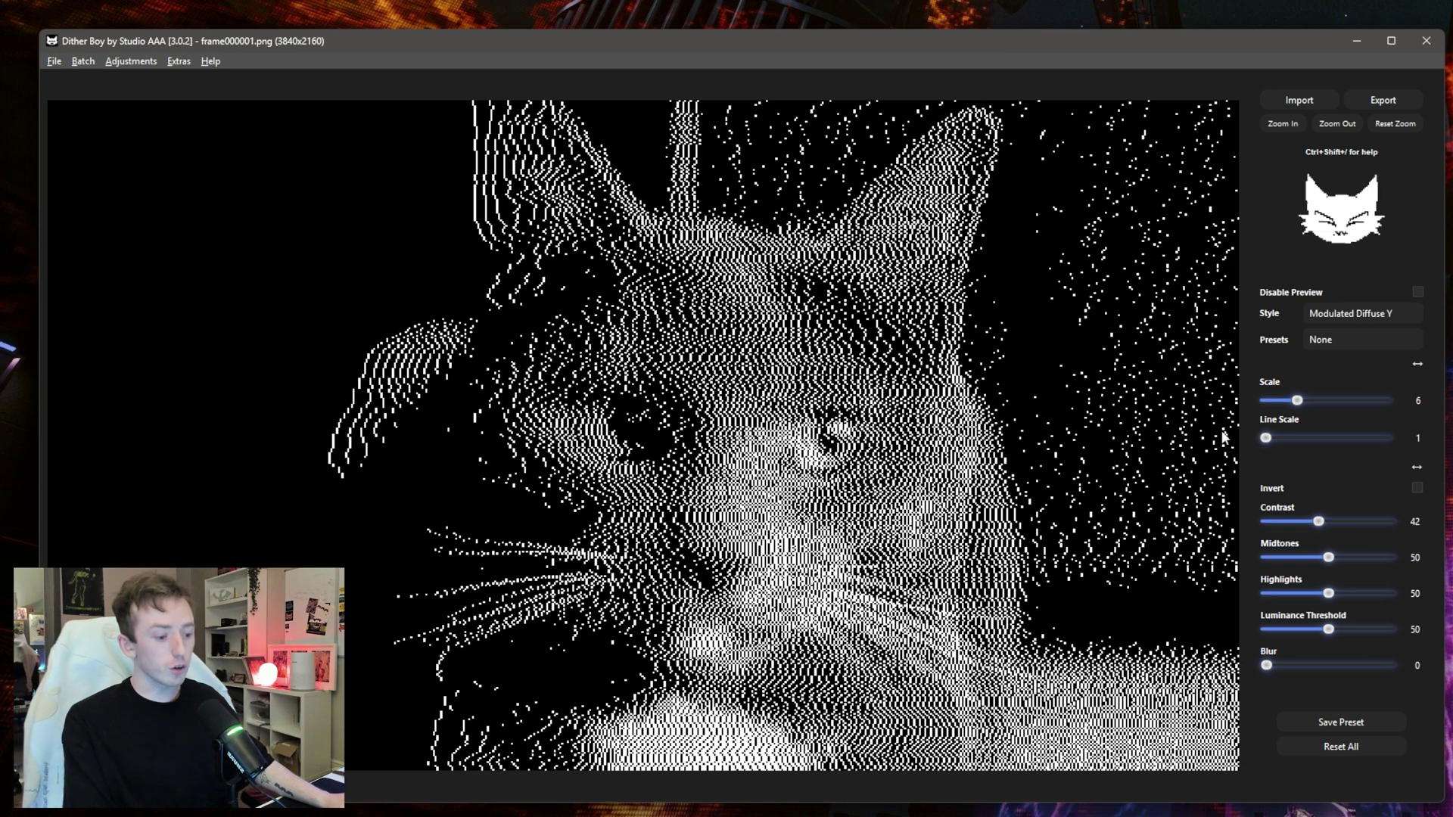
key("alt+Tab")
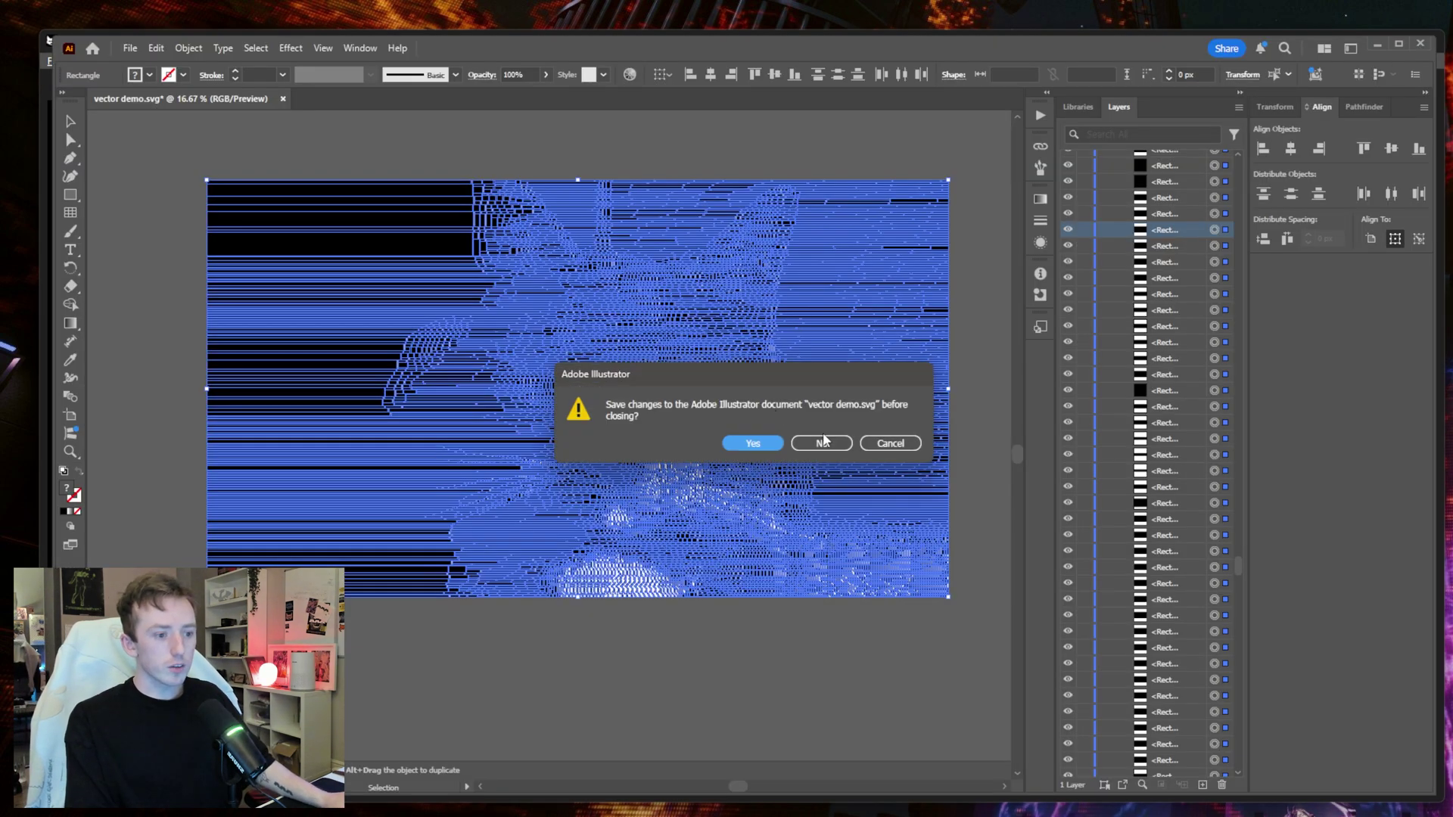
key("alt+Tab")
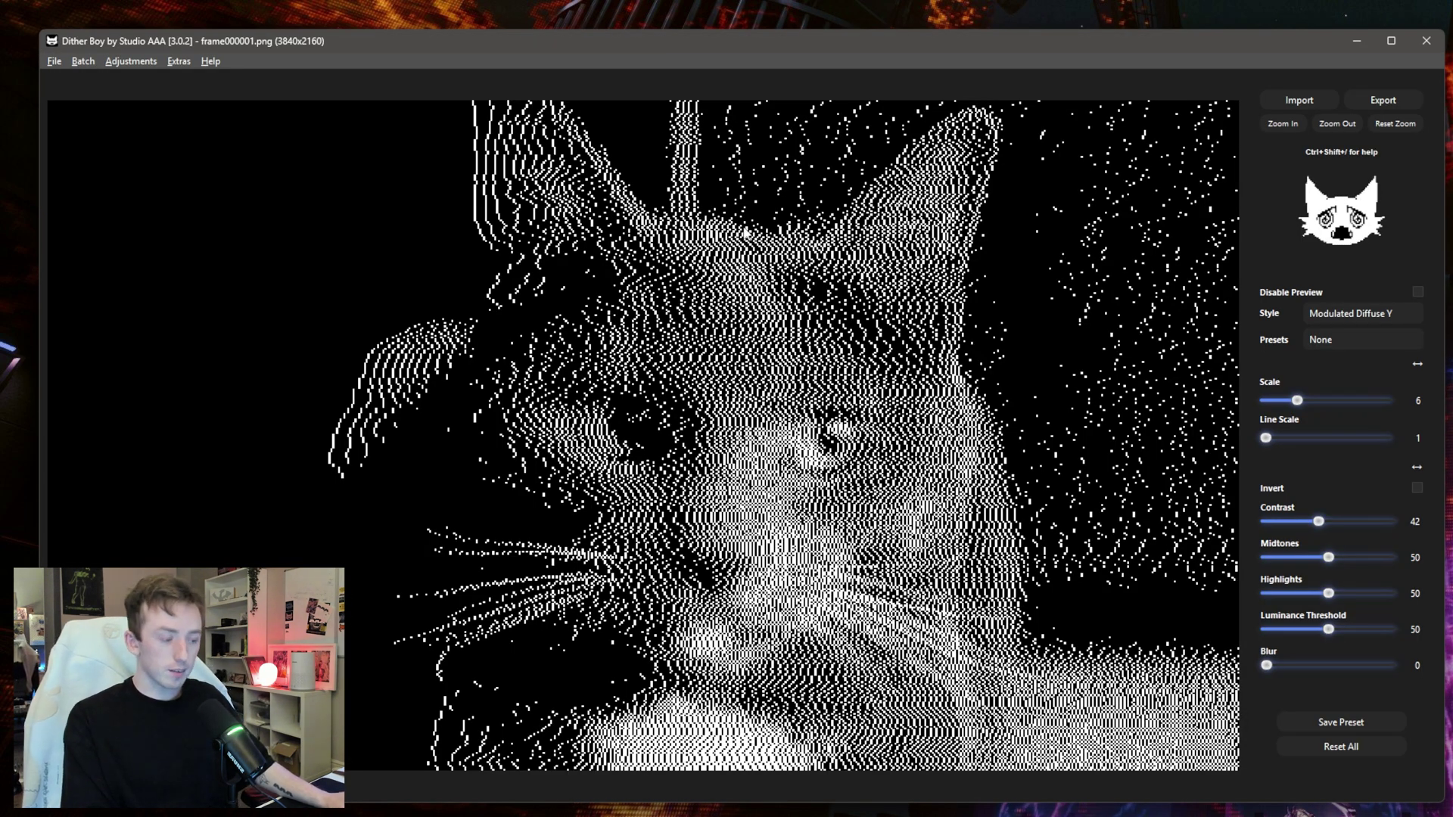
Copy the dithered cat image from Dither Boy to the clipboard
left_click(57, 64)
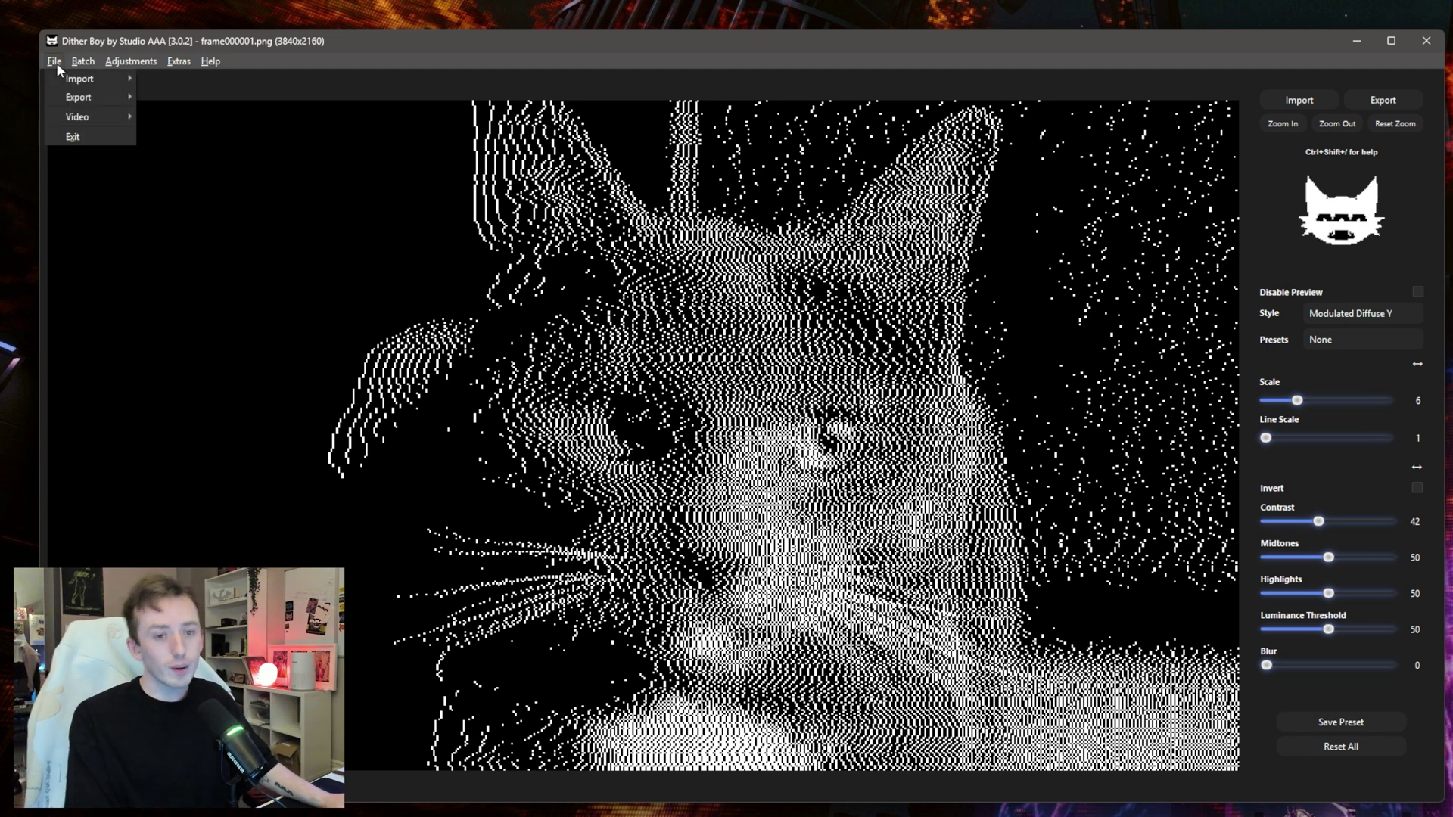
mouse_move(72, 101)
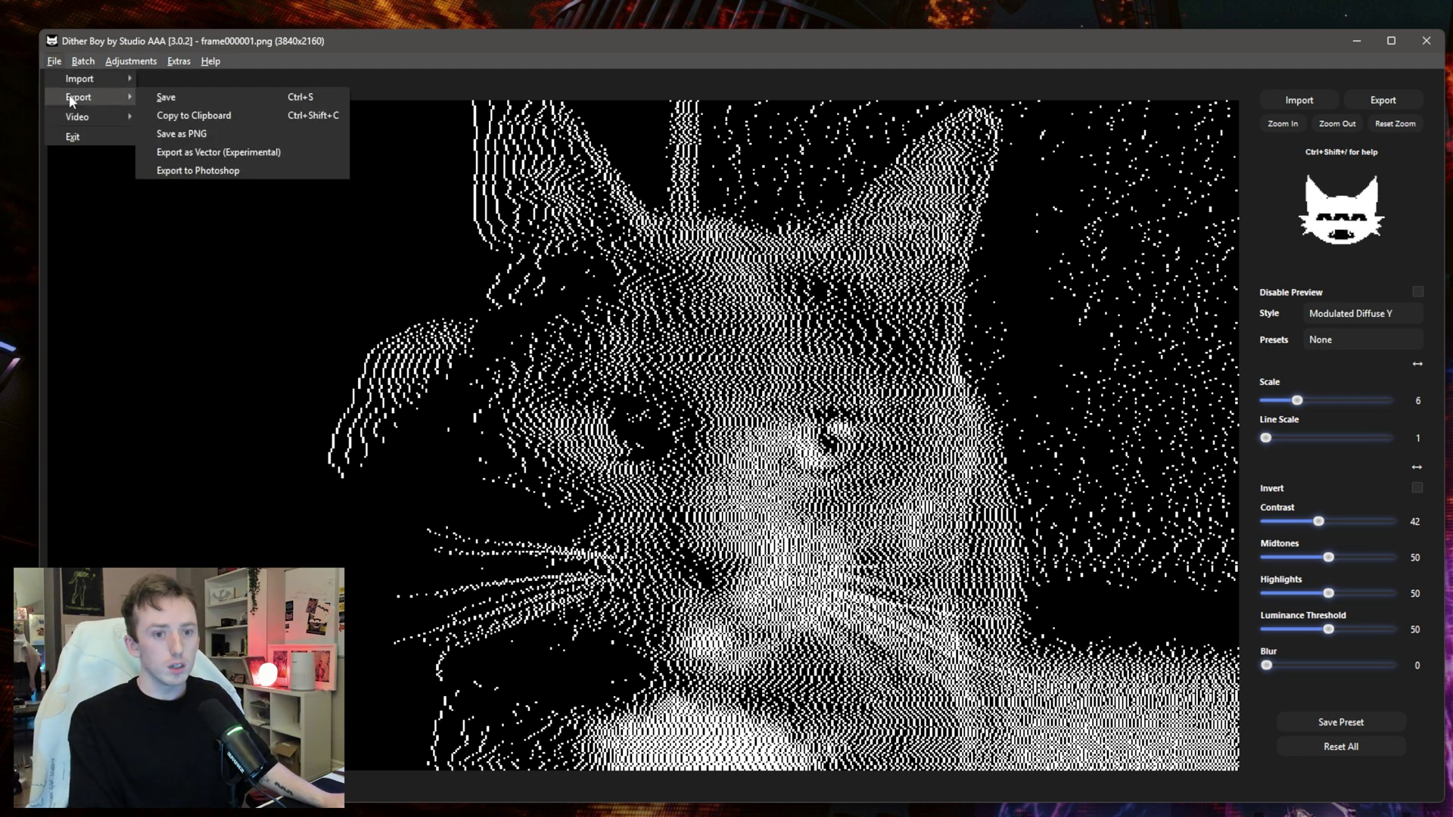
left_click(239, 118)
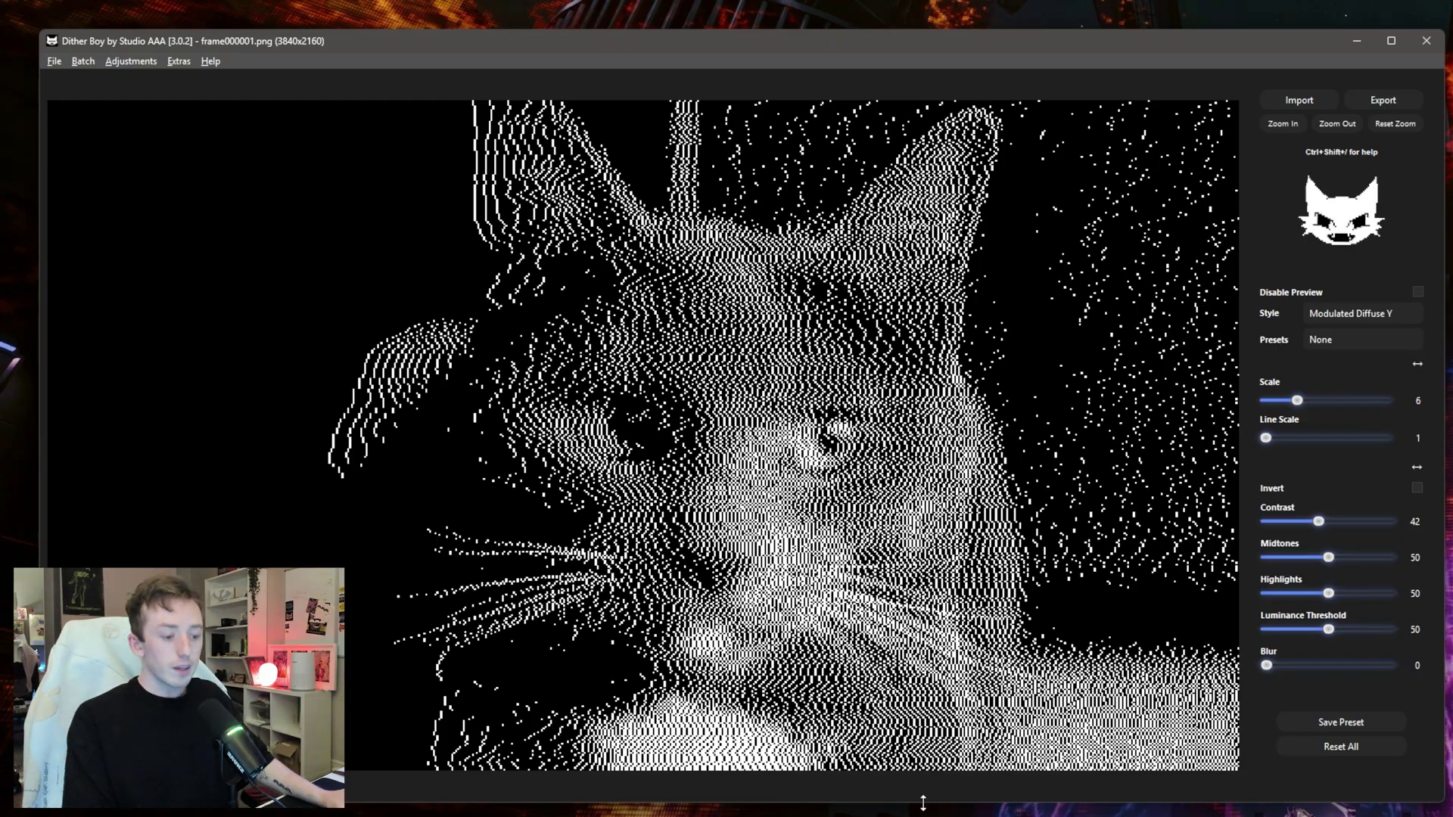
Switch to Photoshop, create a document from the 3840 x 2160 px Clipboard preset and paste the copied dither into it
key("alt+Tab")
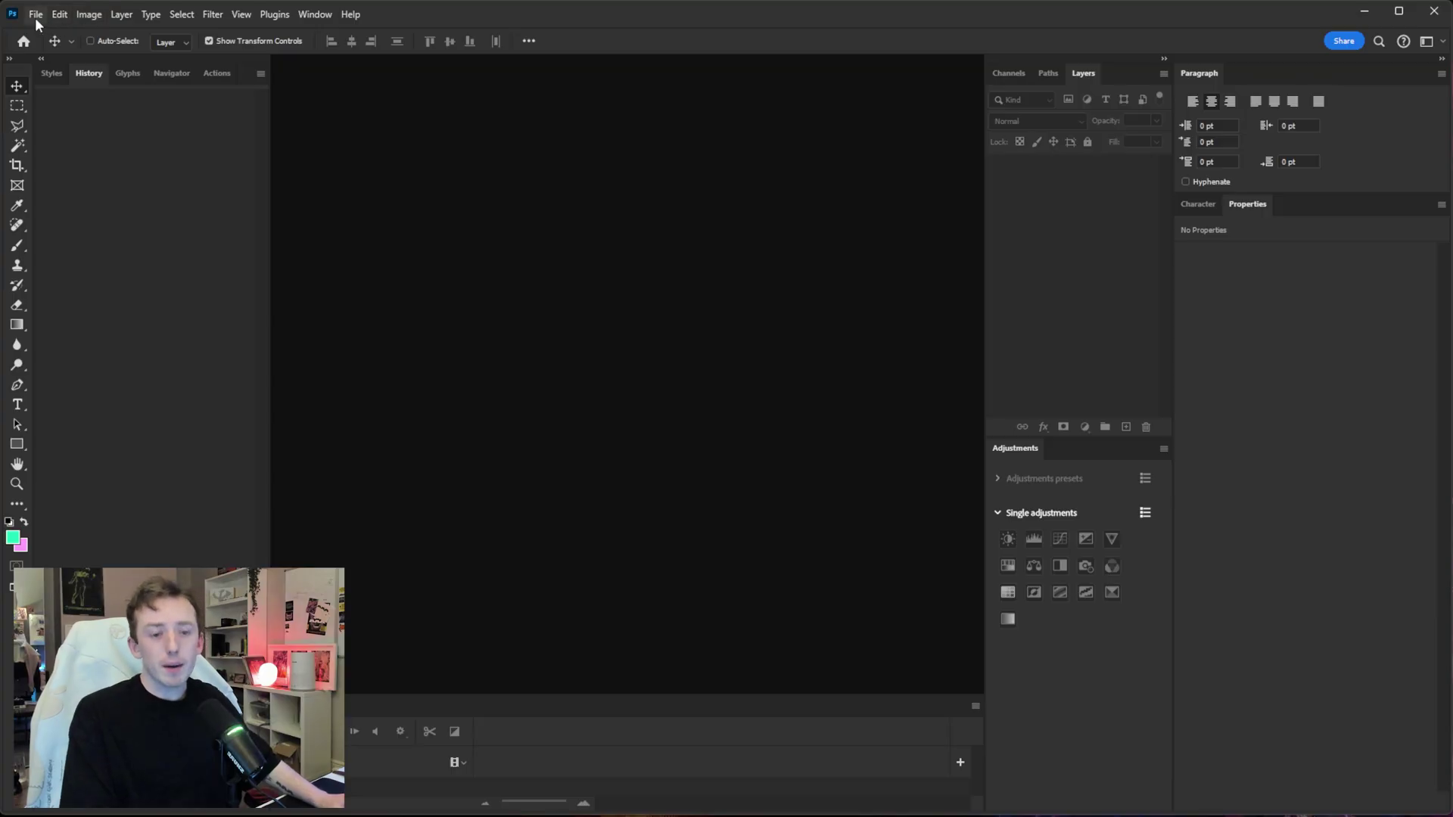
left_click(36, 14)
left_click(47, 35)
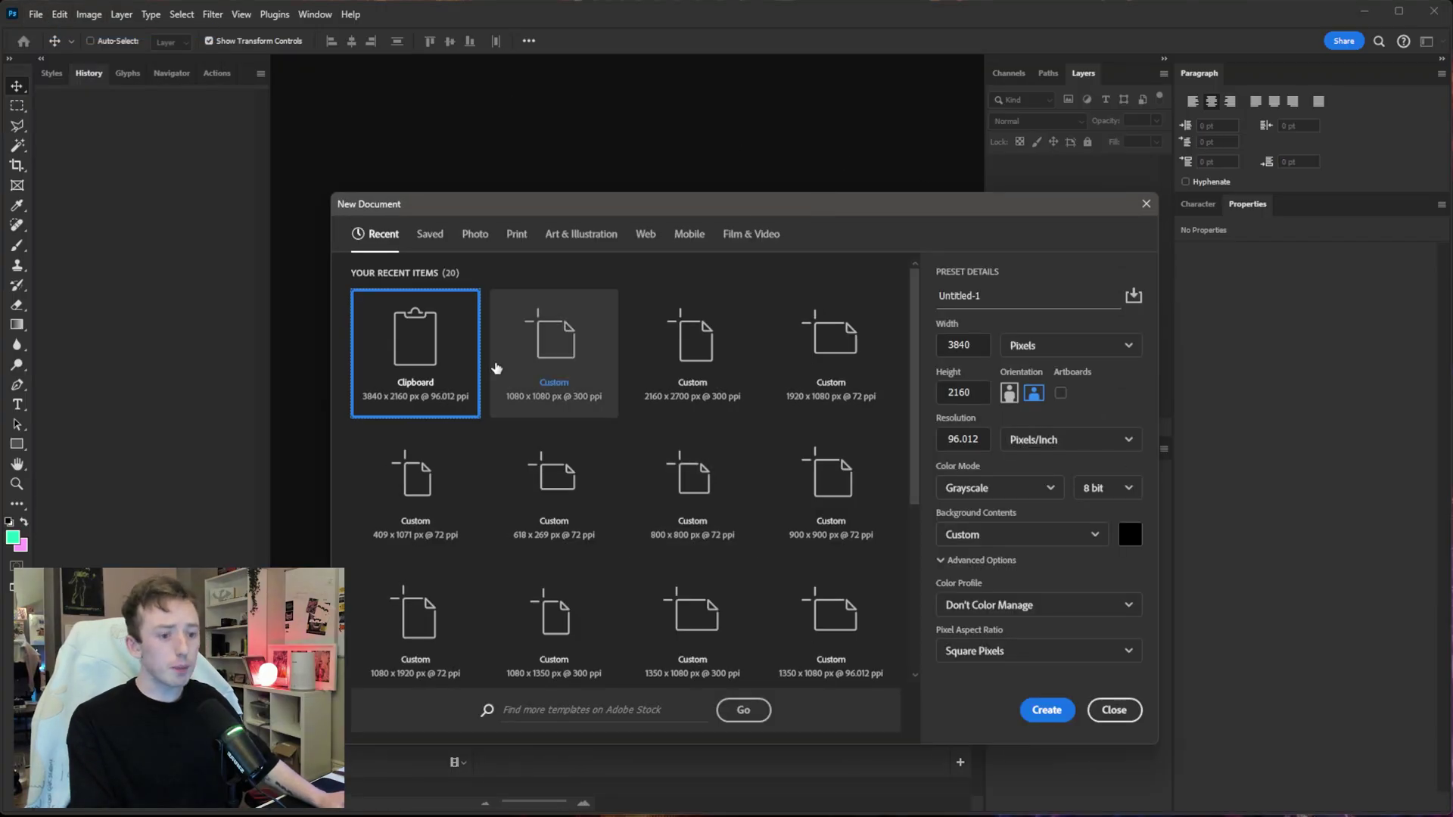
key("Return")
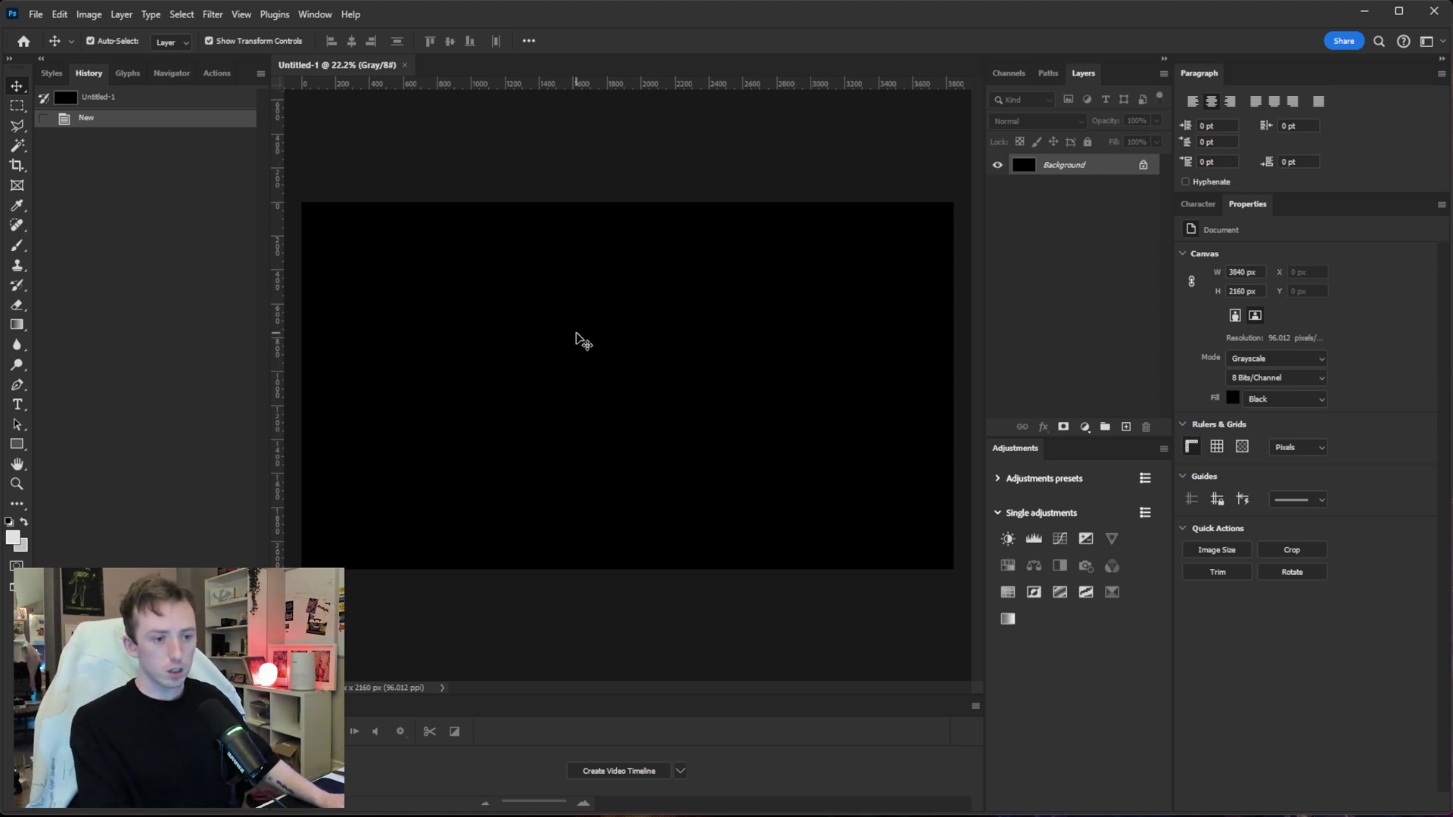
key("ctrl+v")
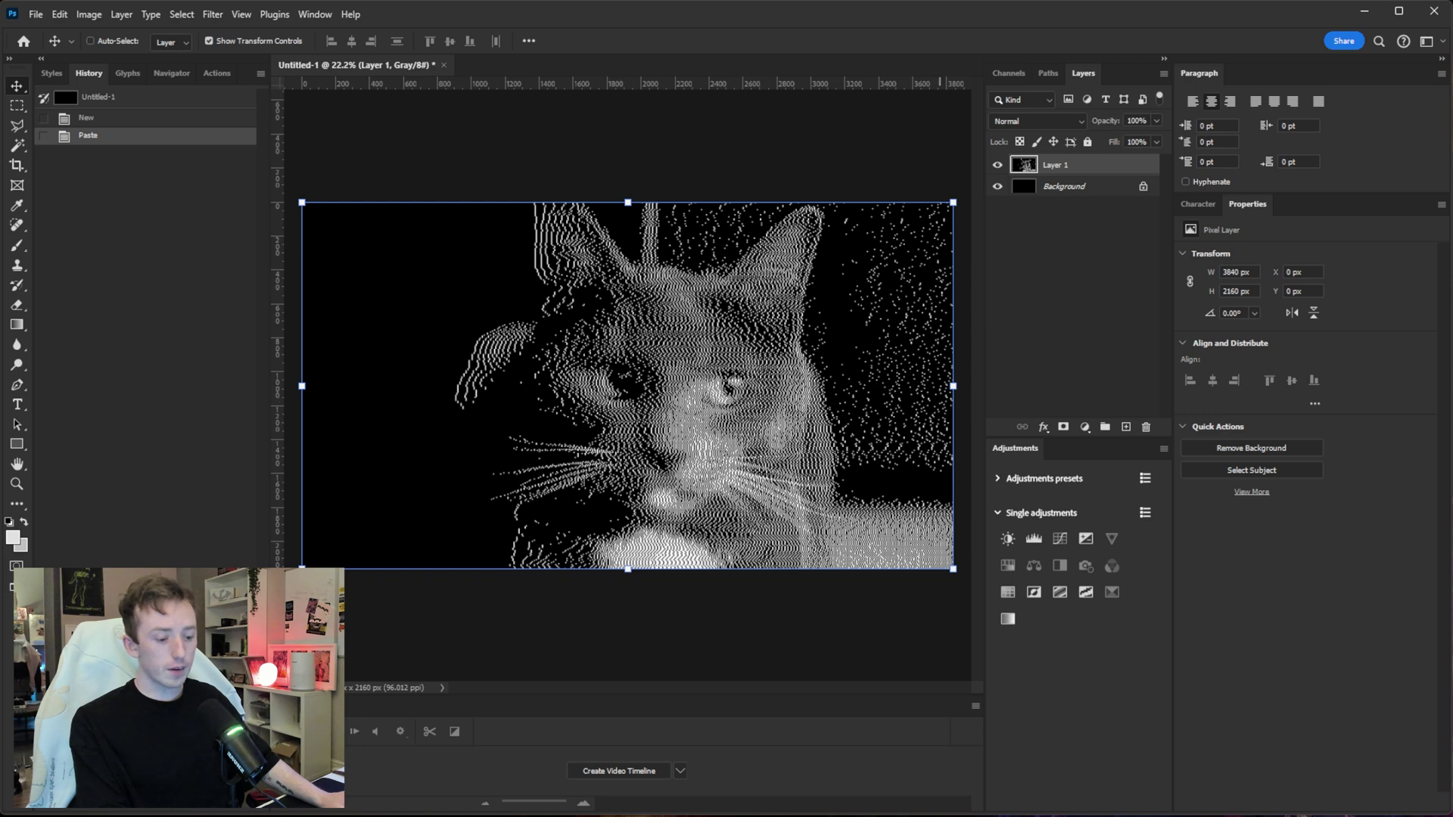
Return to Dither Boy and set Scale to 10, the style to Bayer-Void and Luminance Threshold to 33
left_click(1365, 10)
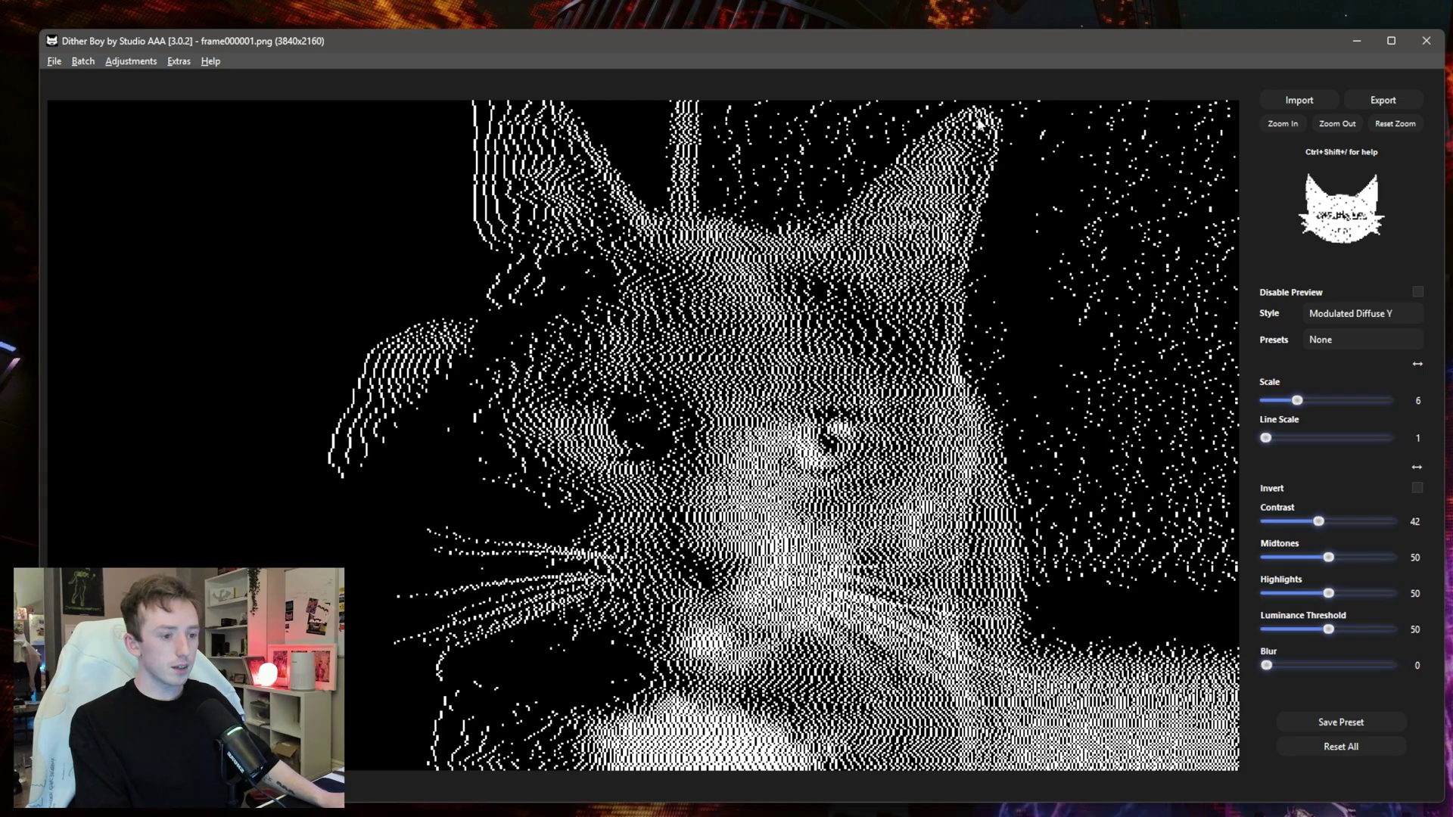
left_click_drag(1302, 399, 1340, 406)
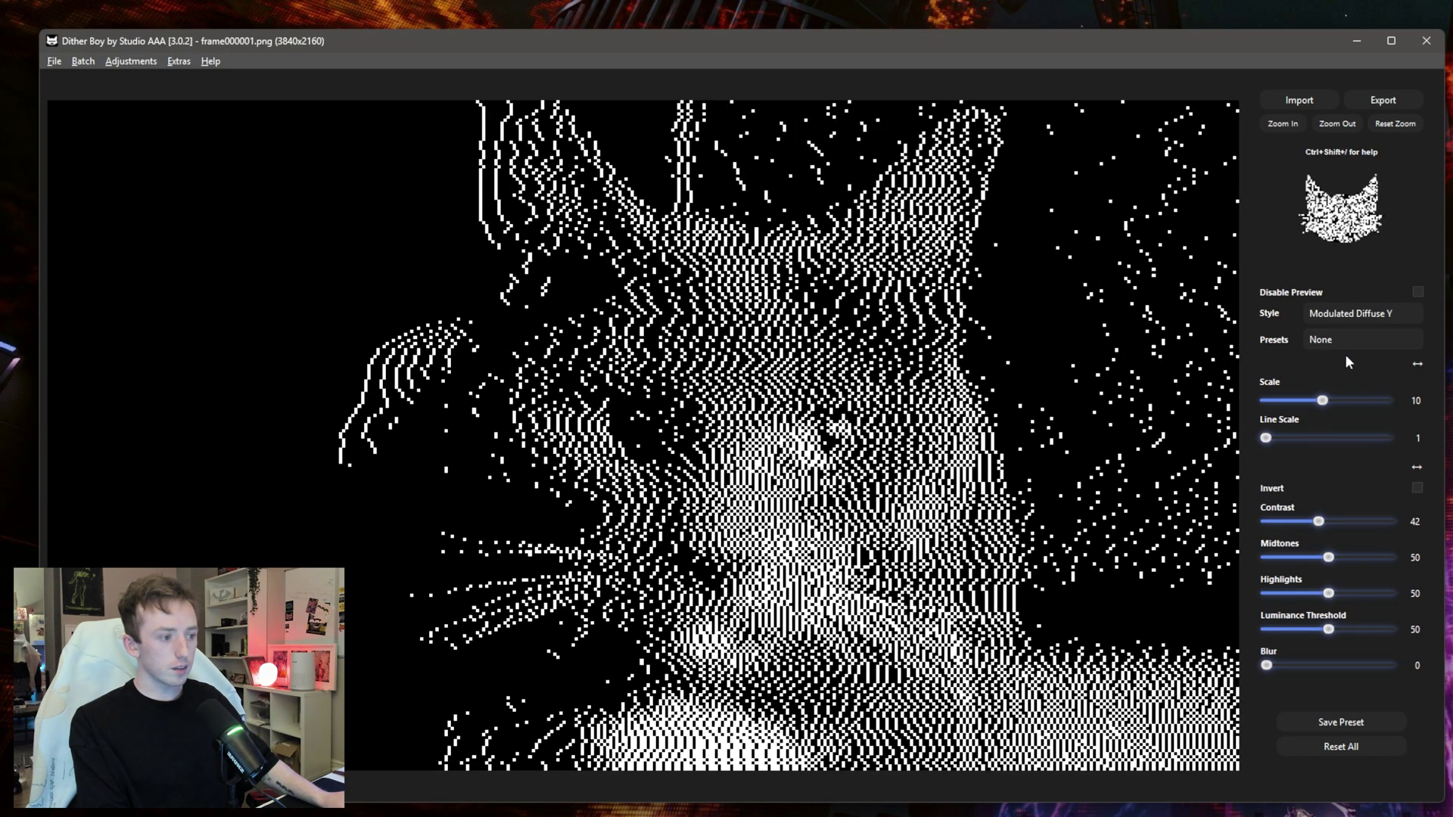
left_click(1340, 317)
left_click(1338, 322)
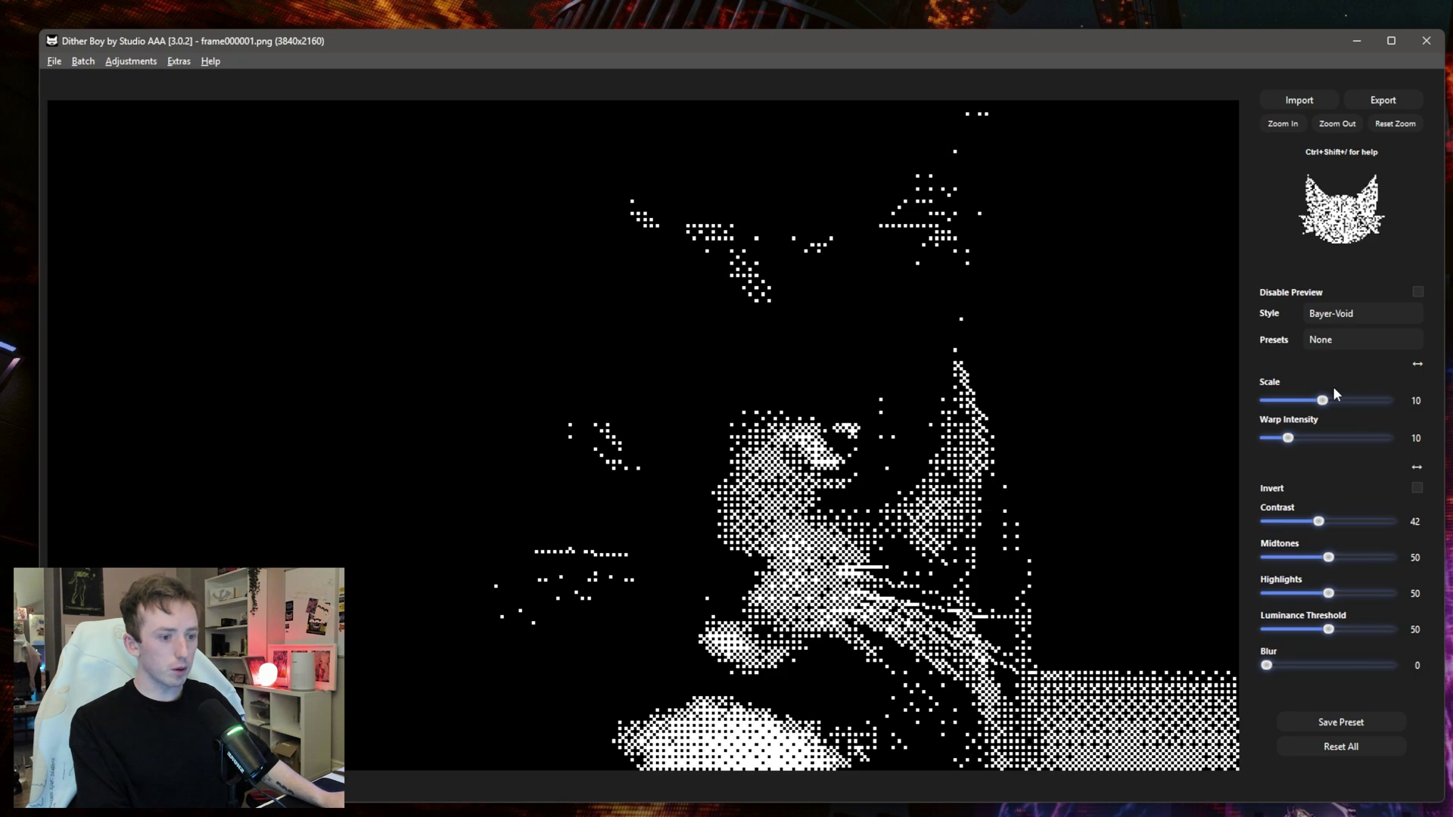
left_click_drag(1328, 629, 1307, 629)
Copy the Bayer-Void dither to the clipboard and paste it into the Photoshop document as a new layer
left_click(53, 61)
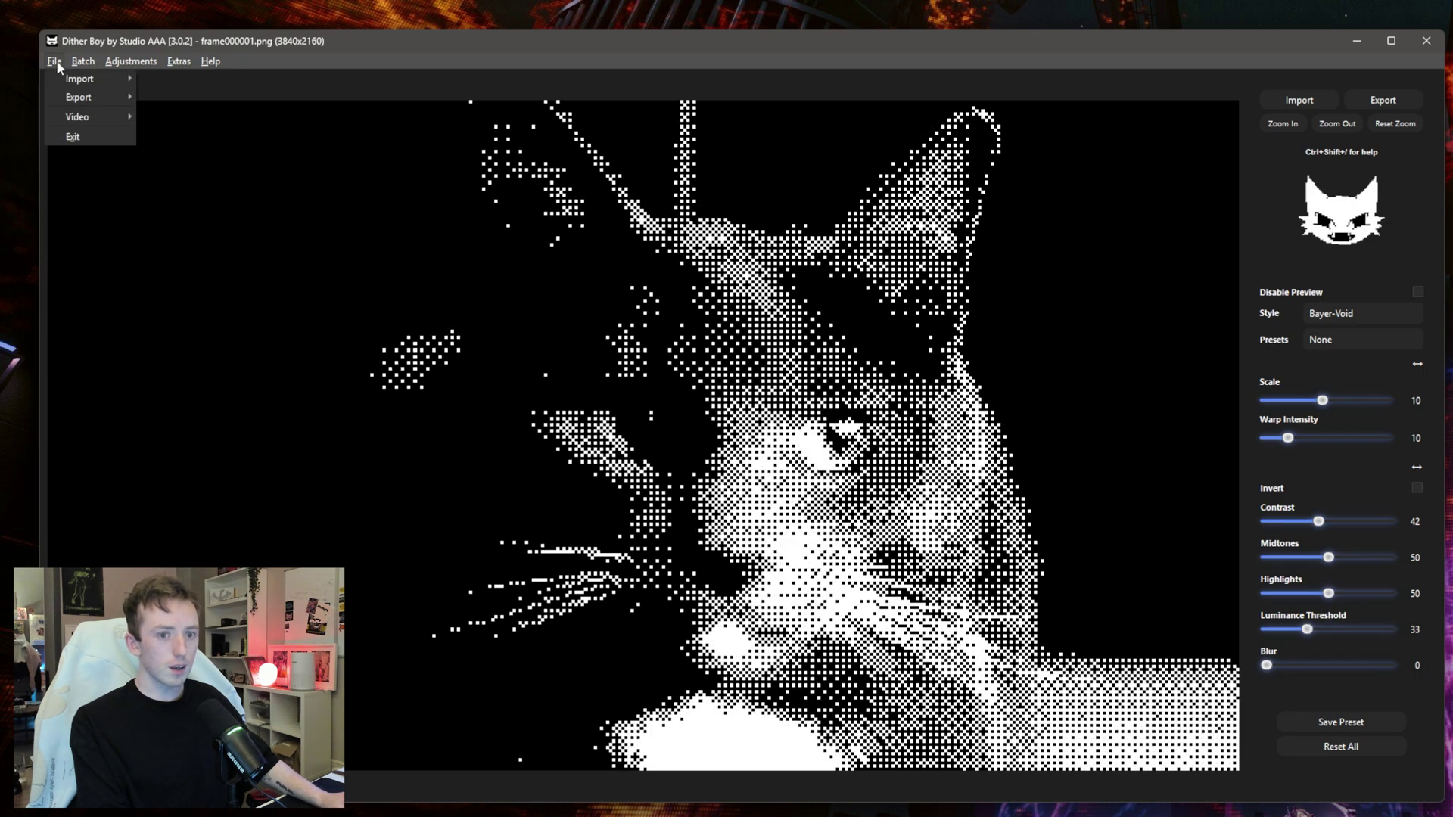
mouse_move(78, 97)
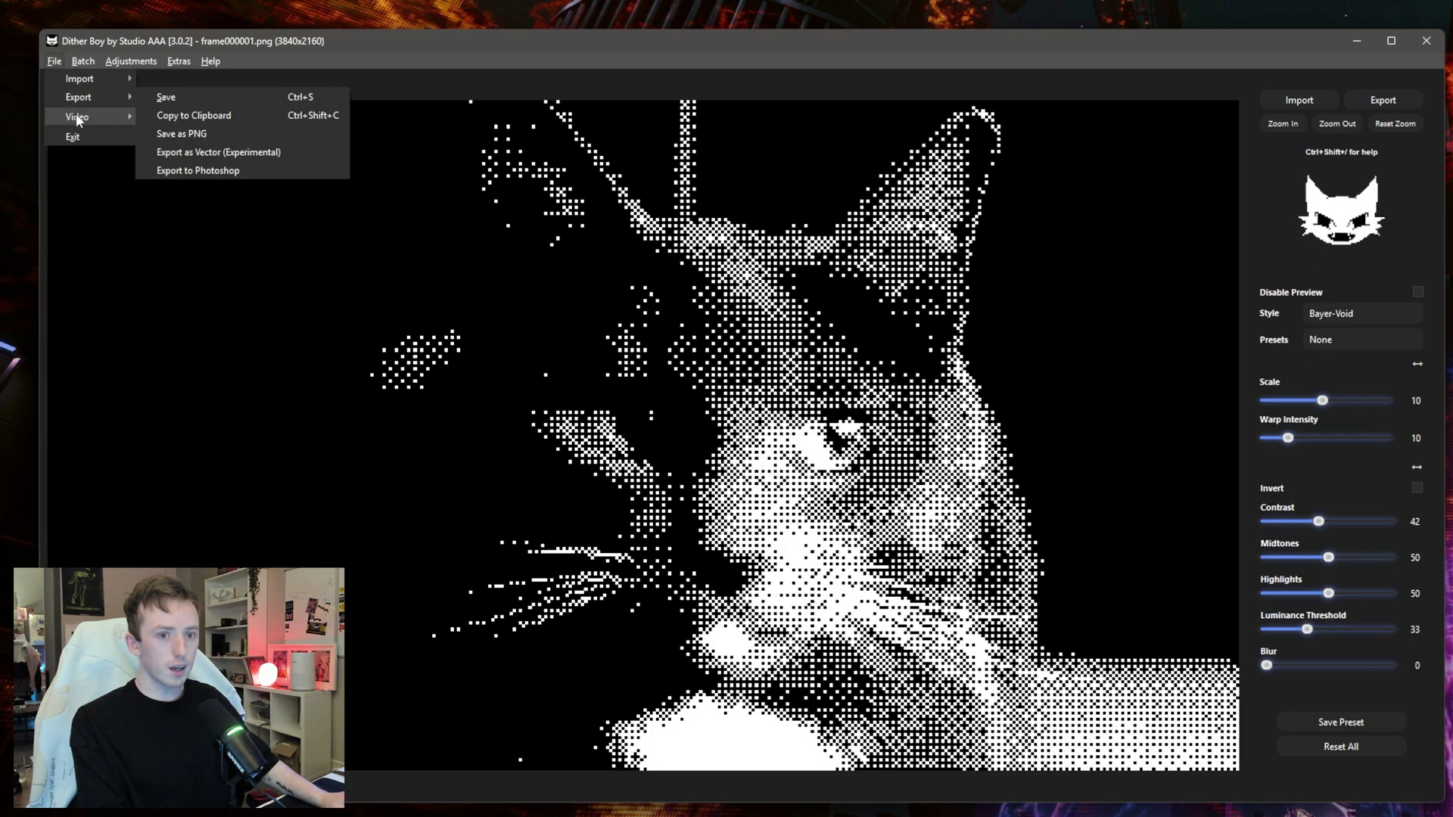
left_click(206, 118)
key("alt+Tab")
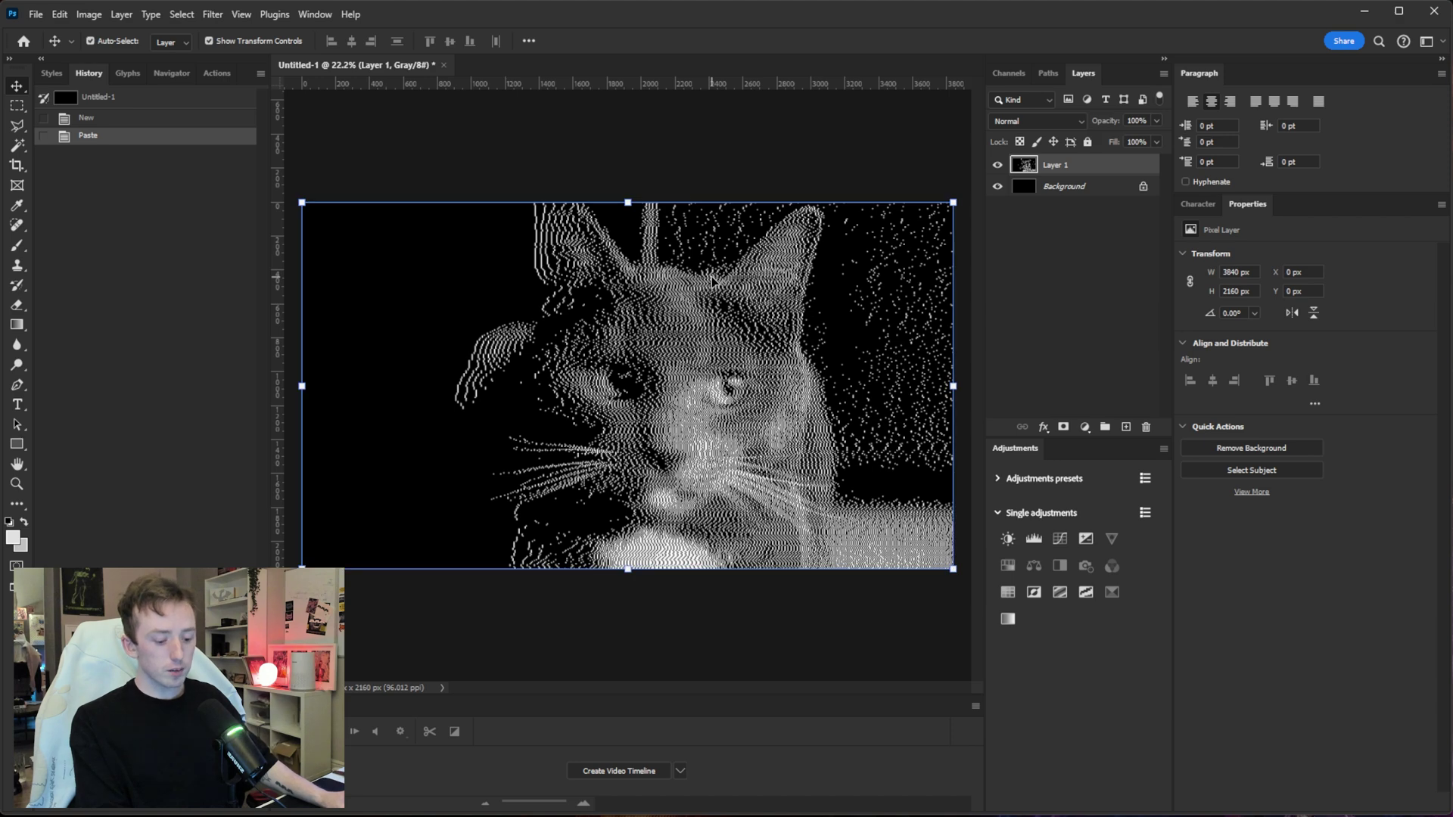
key("ctrl+v")
In Dither Boy, use the Bayer-Matrix 4x4 style, copy the result and paste it into the Photoshop document
key("alt+Tab")
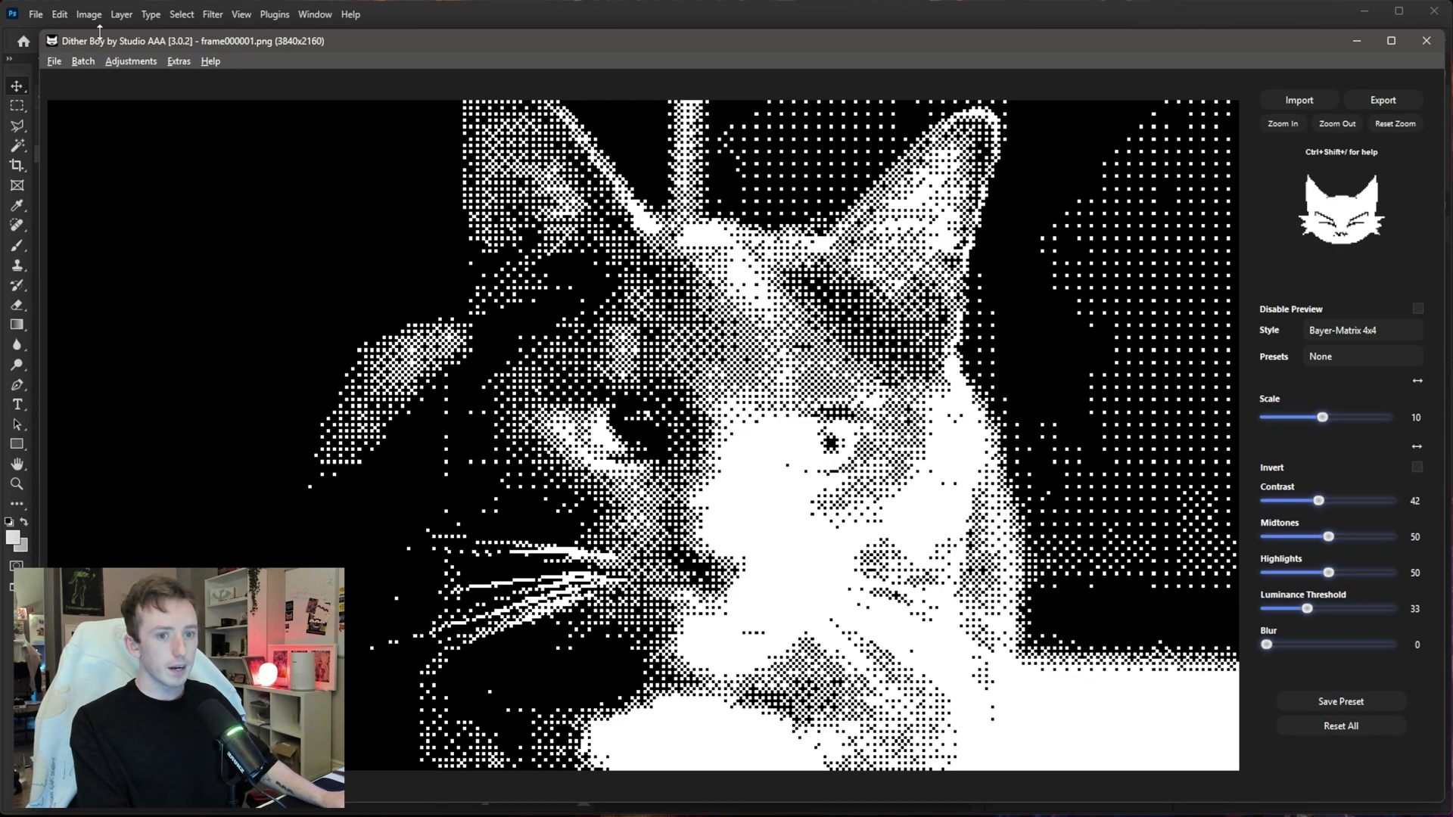
left_click(58, 61)
mouse_move(80, 98)
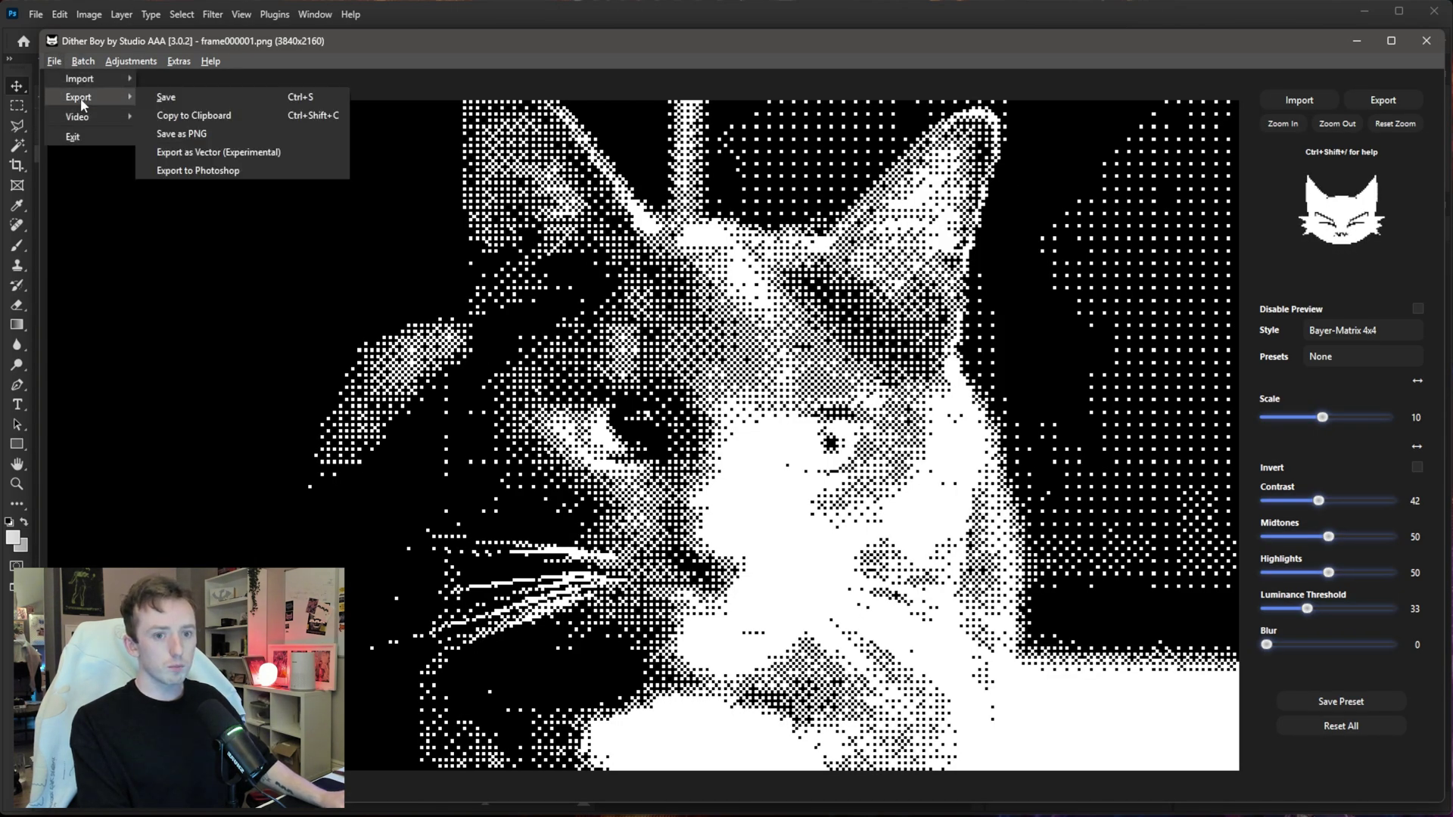
left_click(204, 115)
left_click(592, 23)
key("ctrl+v")
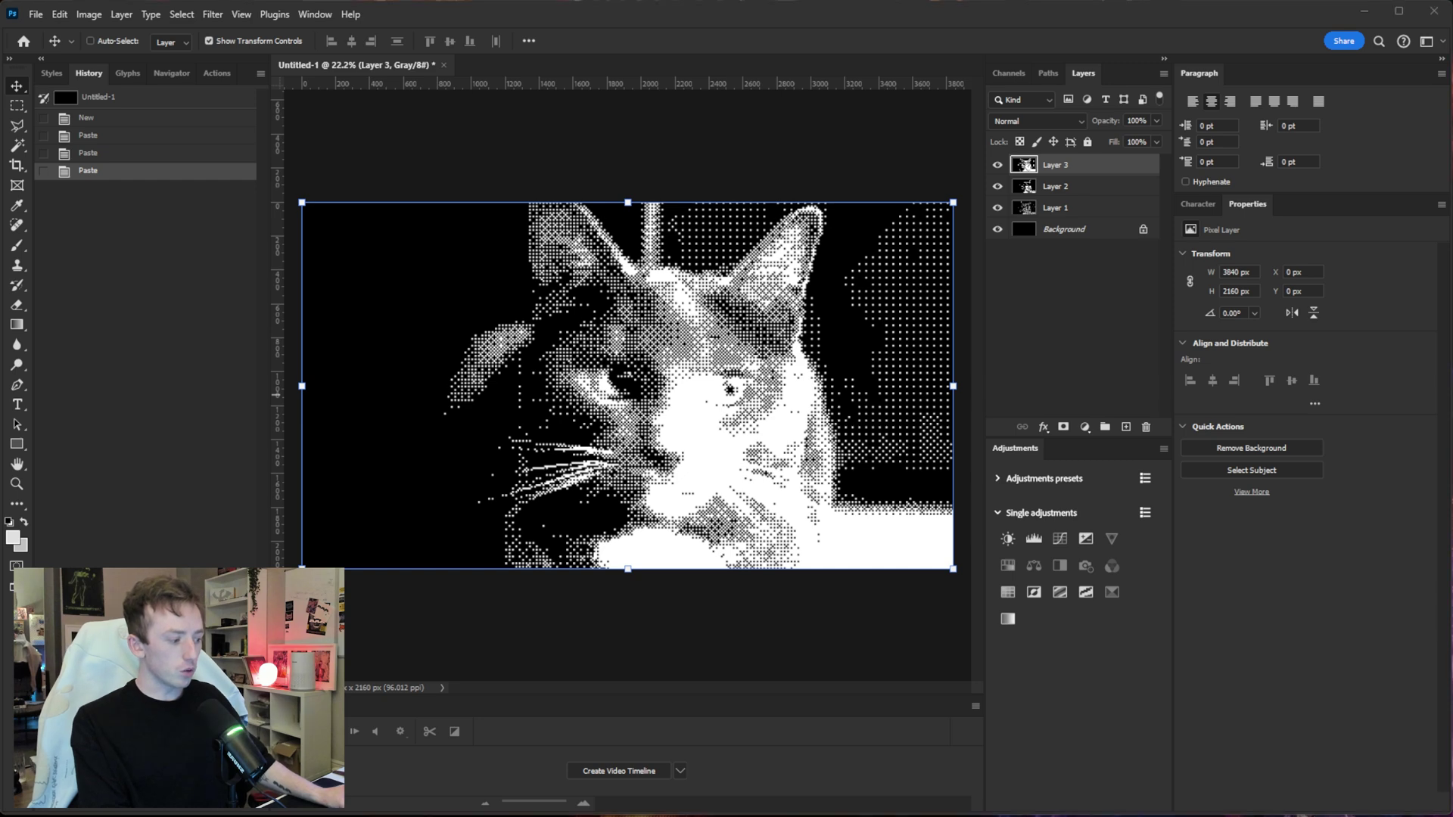
Switch back to Dither Boy and change the dither style to Uniform Modulation X
key("alt+Tab")
left_click(1347, 339)
left_click(1355, 460)
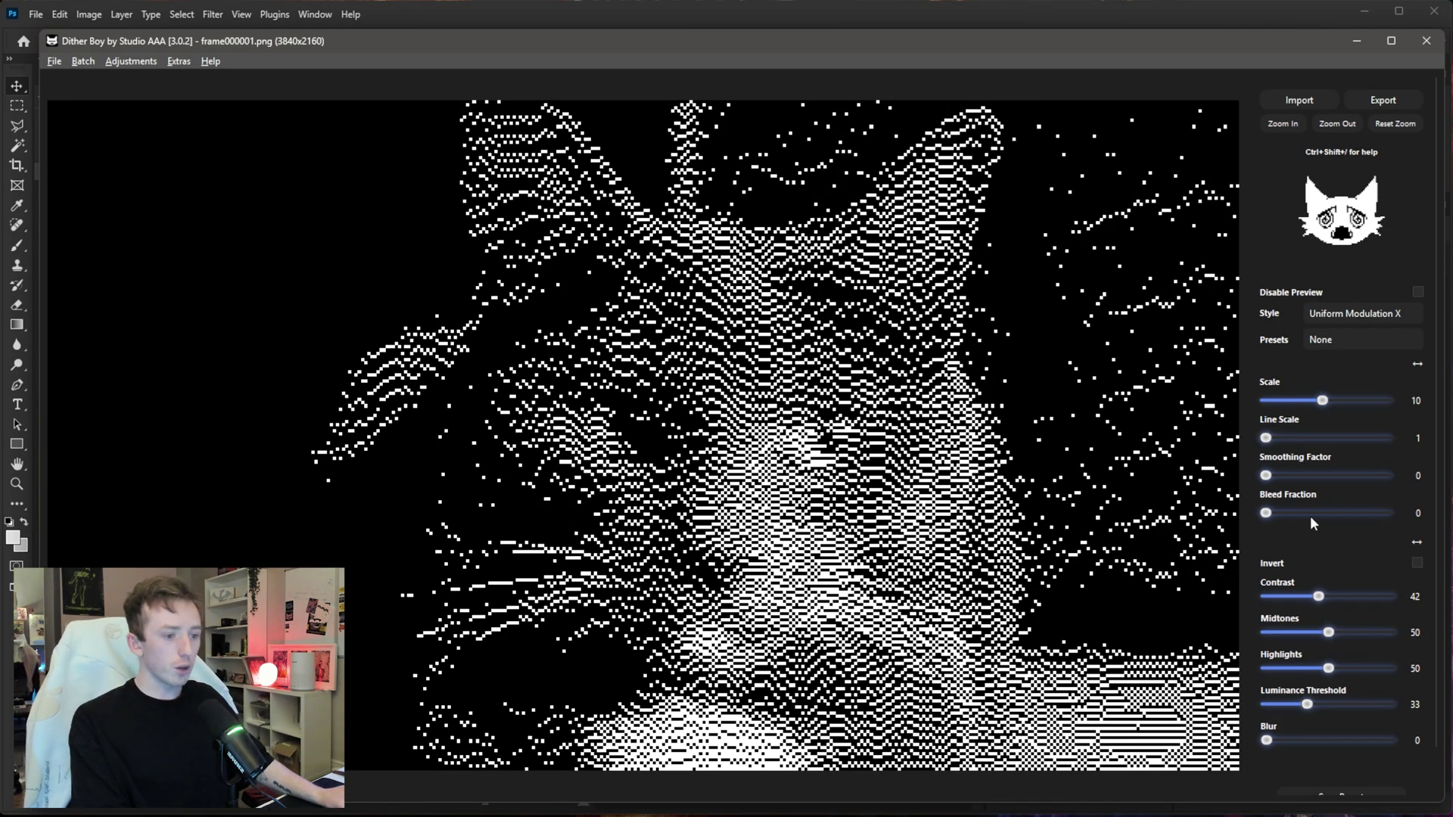
Copy the Uniform Modulation X dither to the clipboard and paste it into the Photoshop document as another layer
left_click(53, 62)
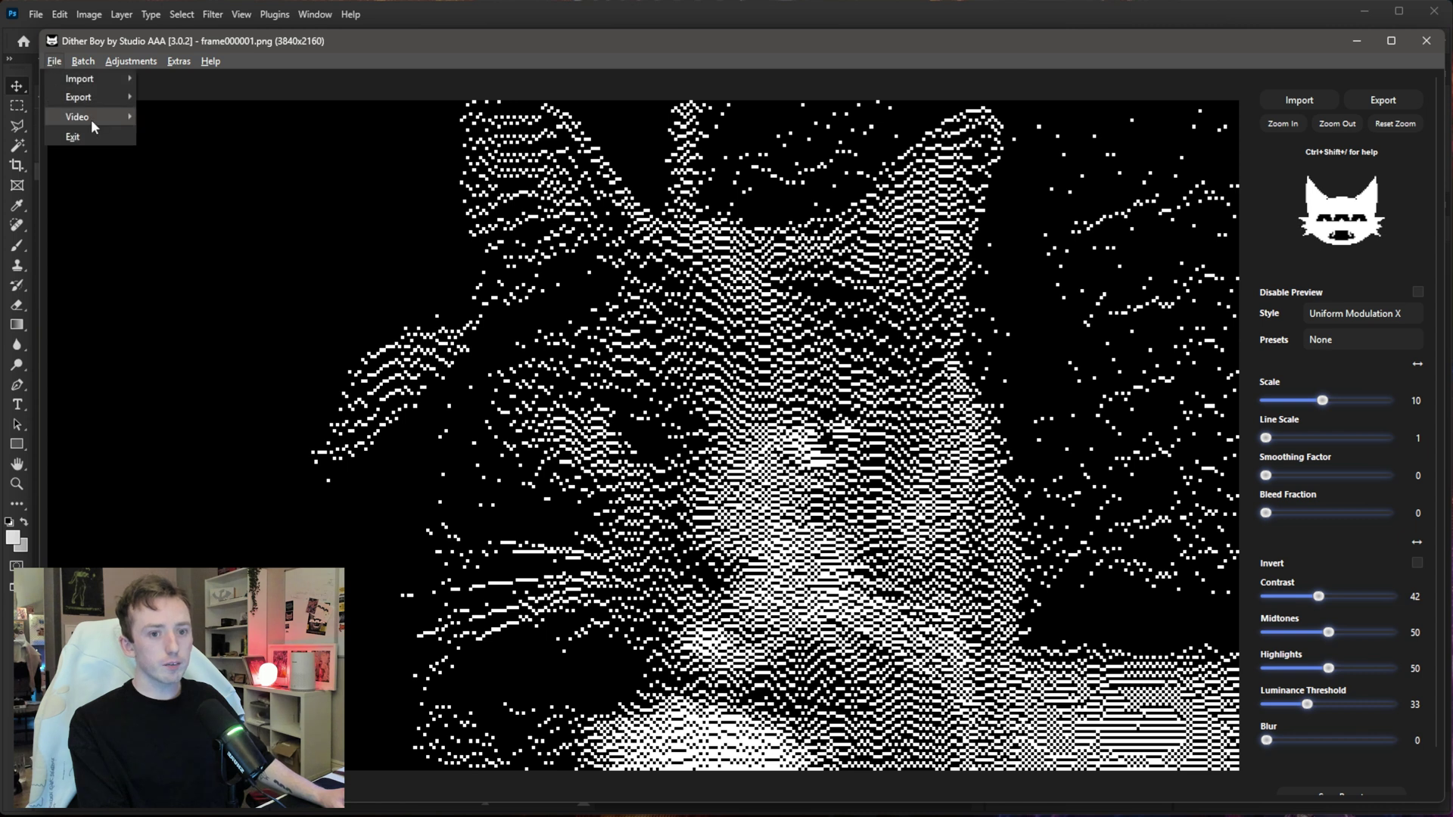
mouse_move(106, 98)
left_click(194, 116)
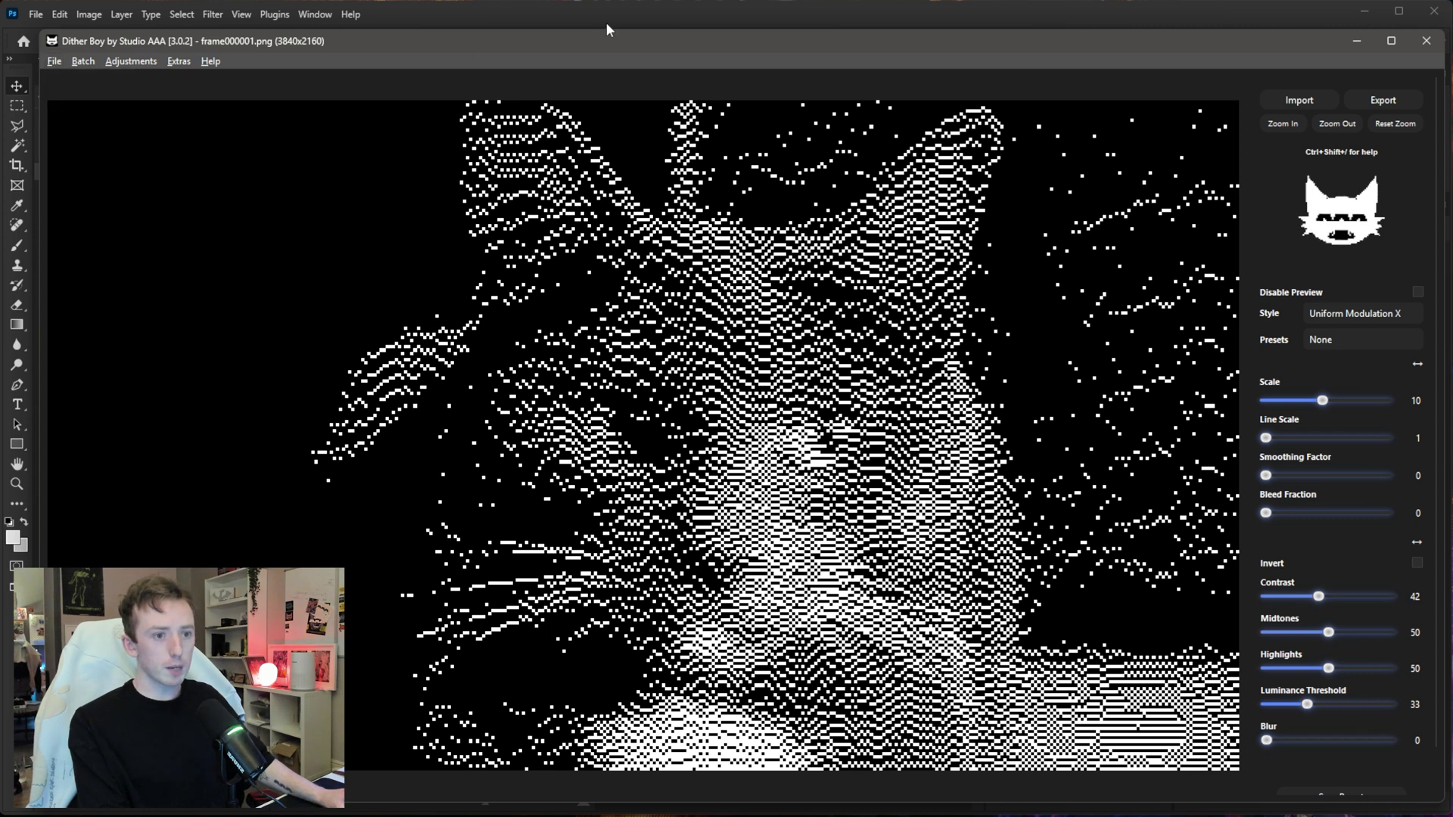
key("ctrl+v")
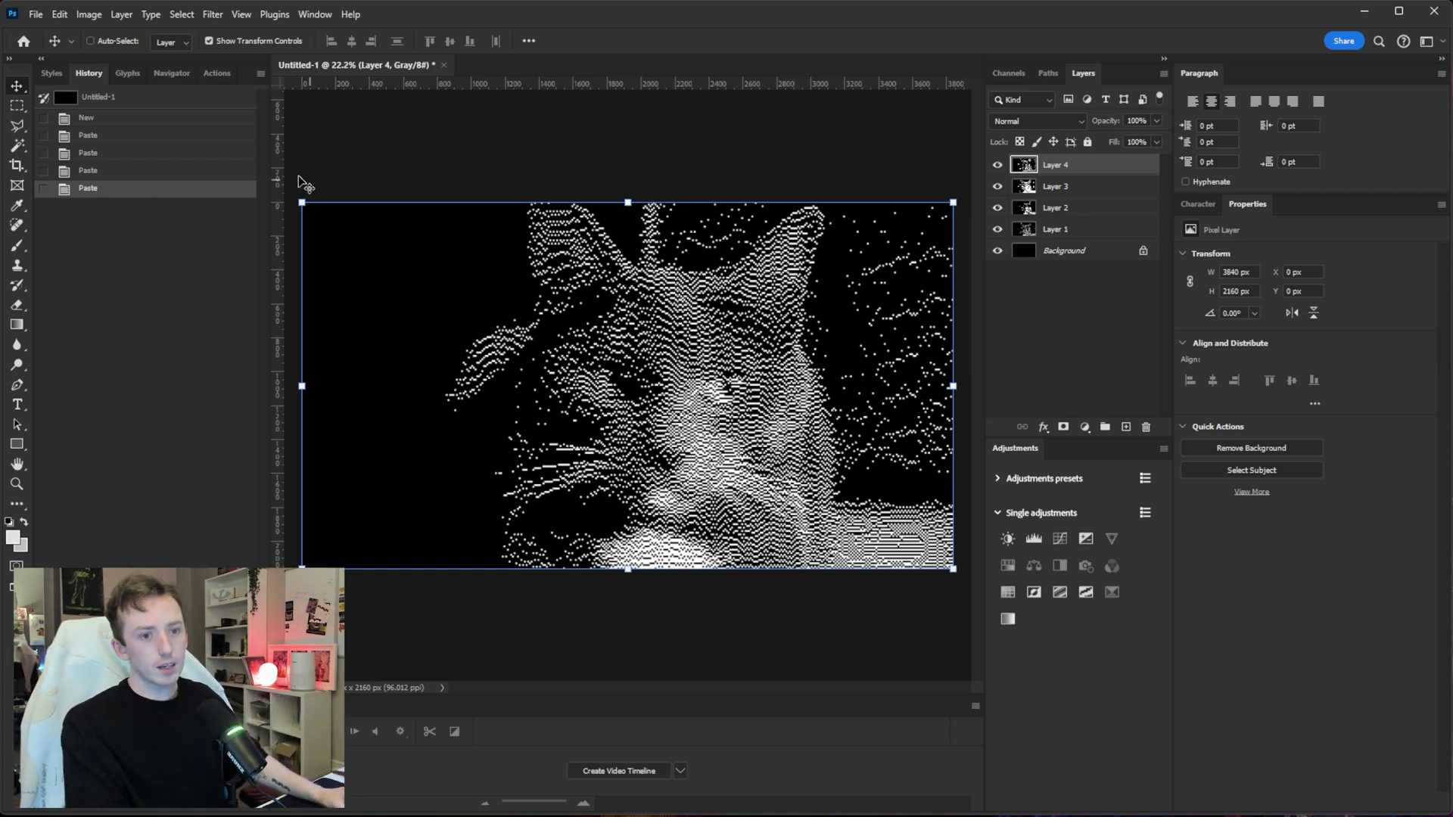
Close Photoshop along with its untitled document of pasted dither layers
left_click(1434, 11)
left_click(720, 310)
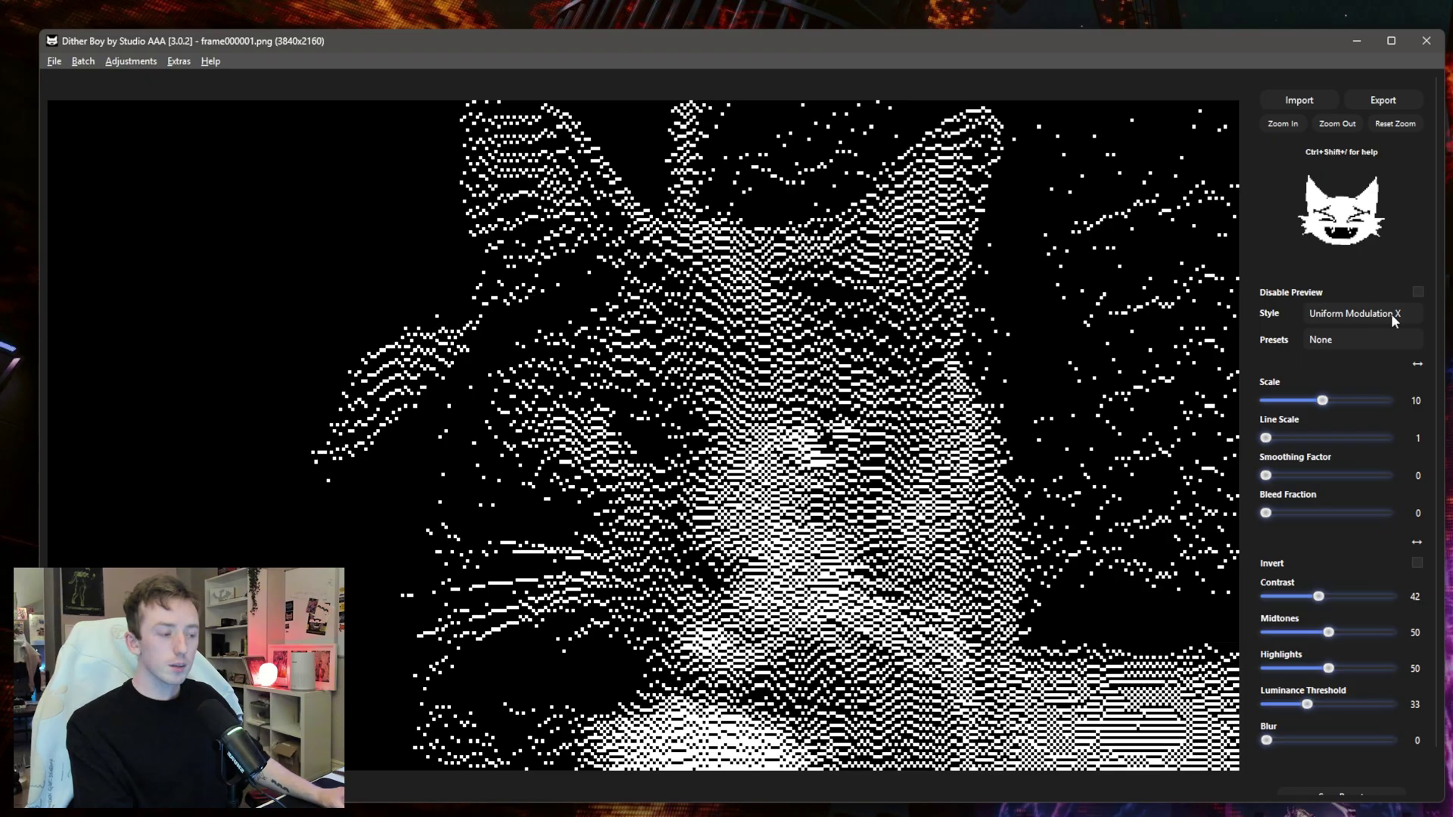
Change the dither style to Gaussian and lower Luminance Threshold to 14 in Dither Boy
left_click(1390, 316)
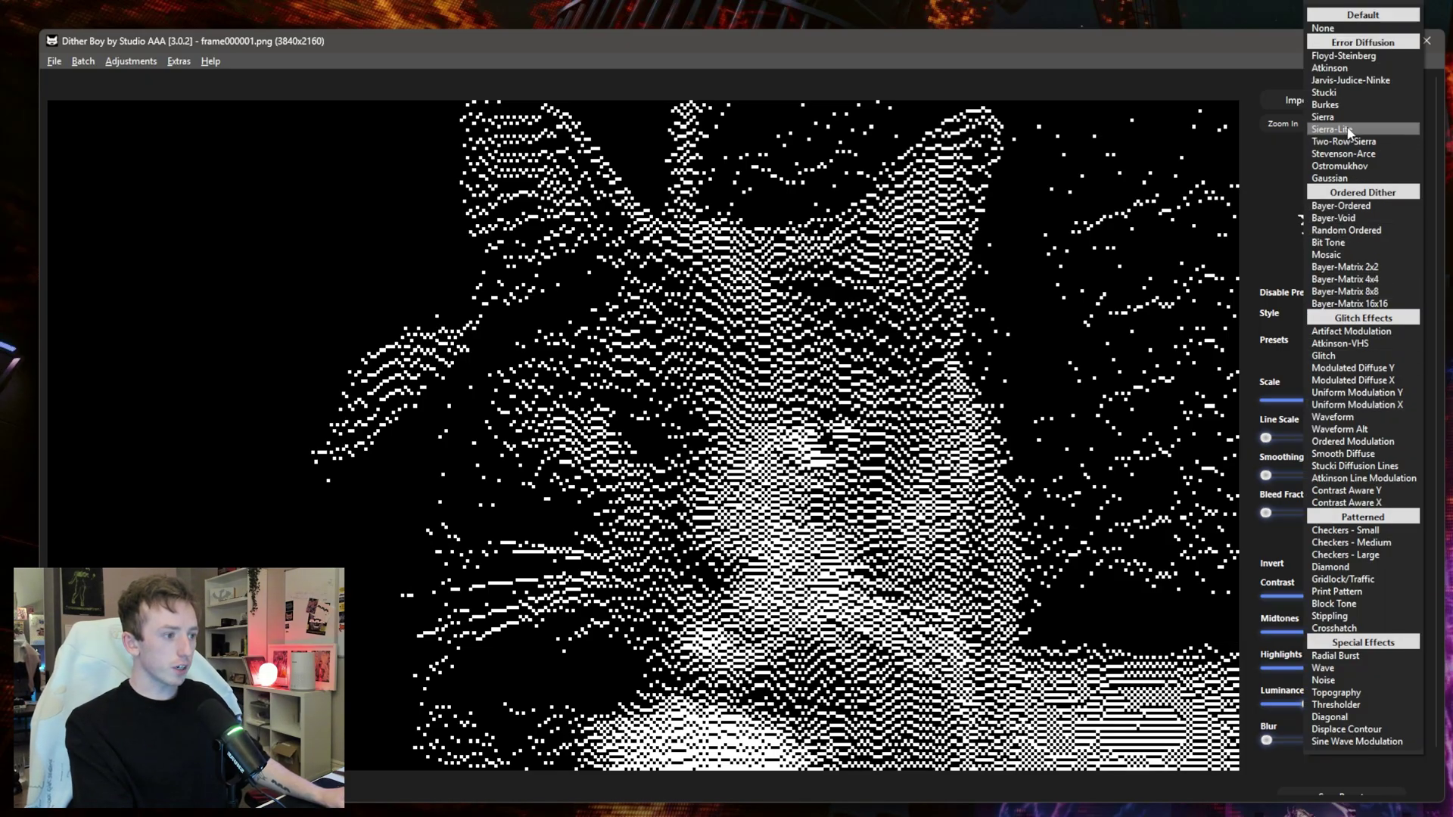
left_click(1360, 177)
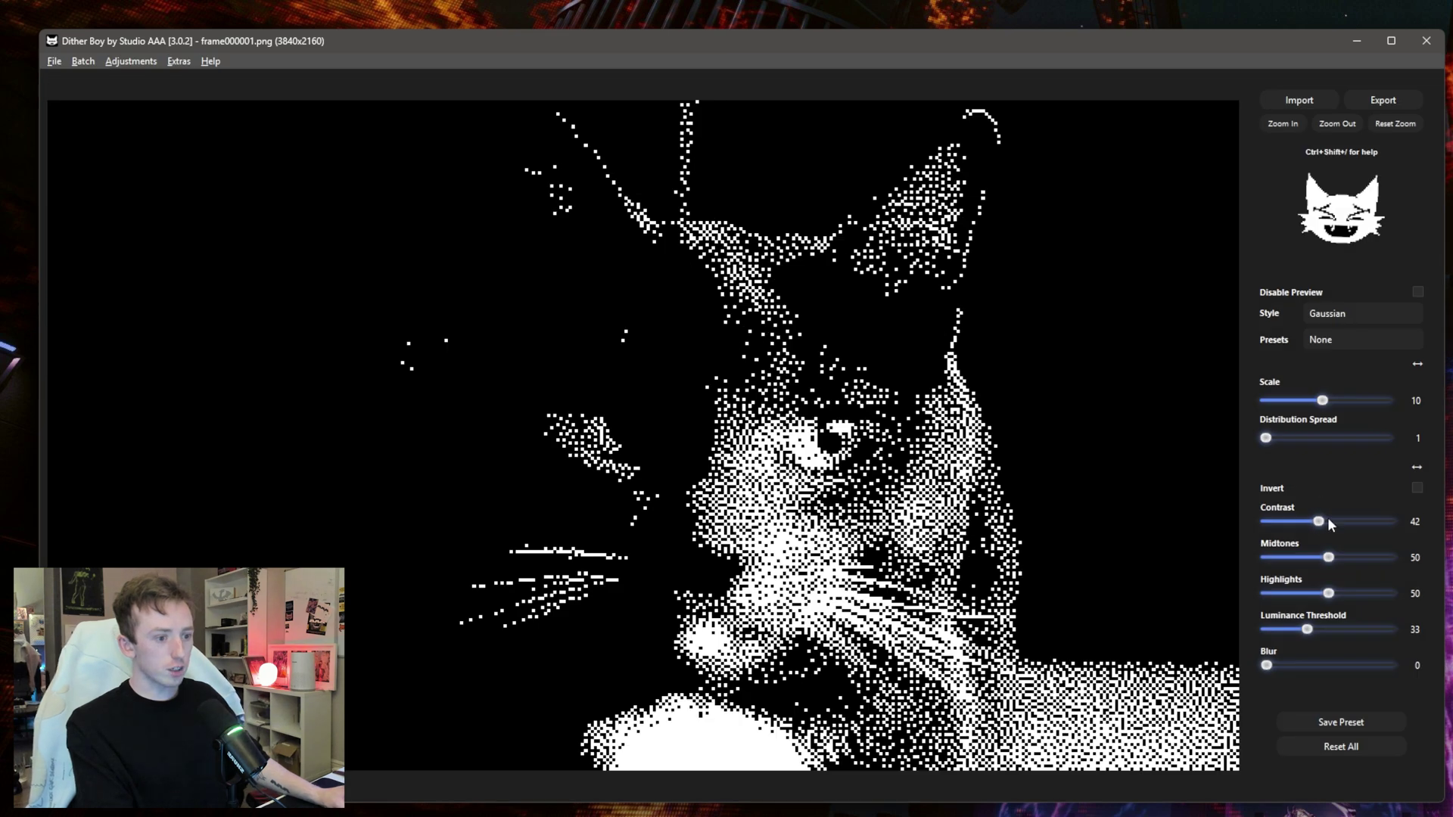
left_click_drag(1317, 629, 1285, 638)
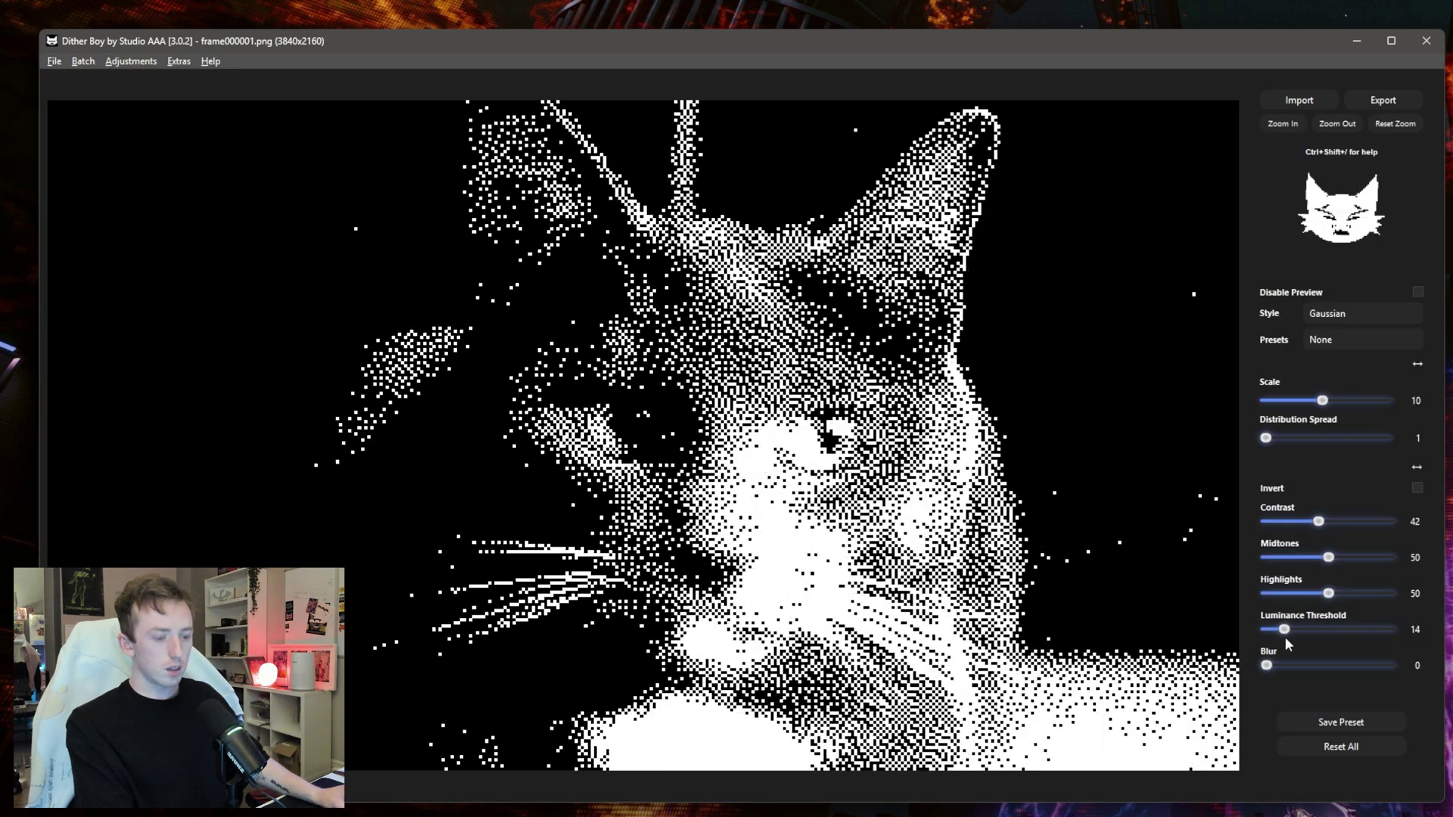
Export the Gaussian-dithered cat image directly to Photoshop
left_click(54, 64)
mouse_move(83, 101)
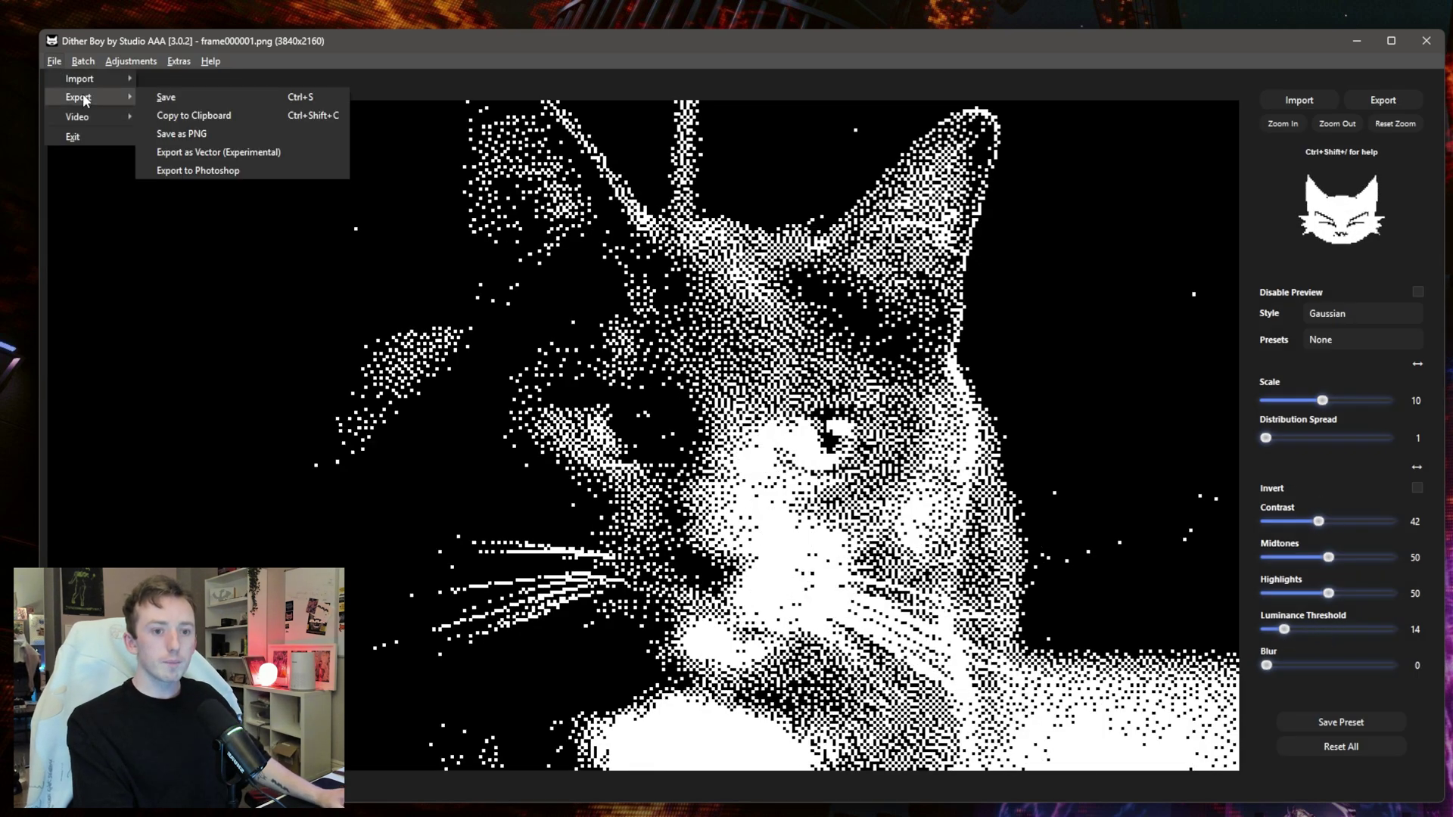
left_click(185, 171)
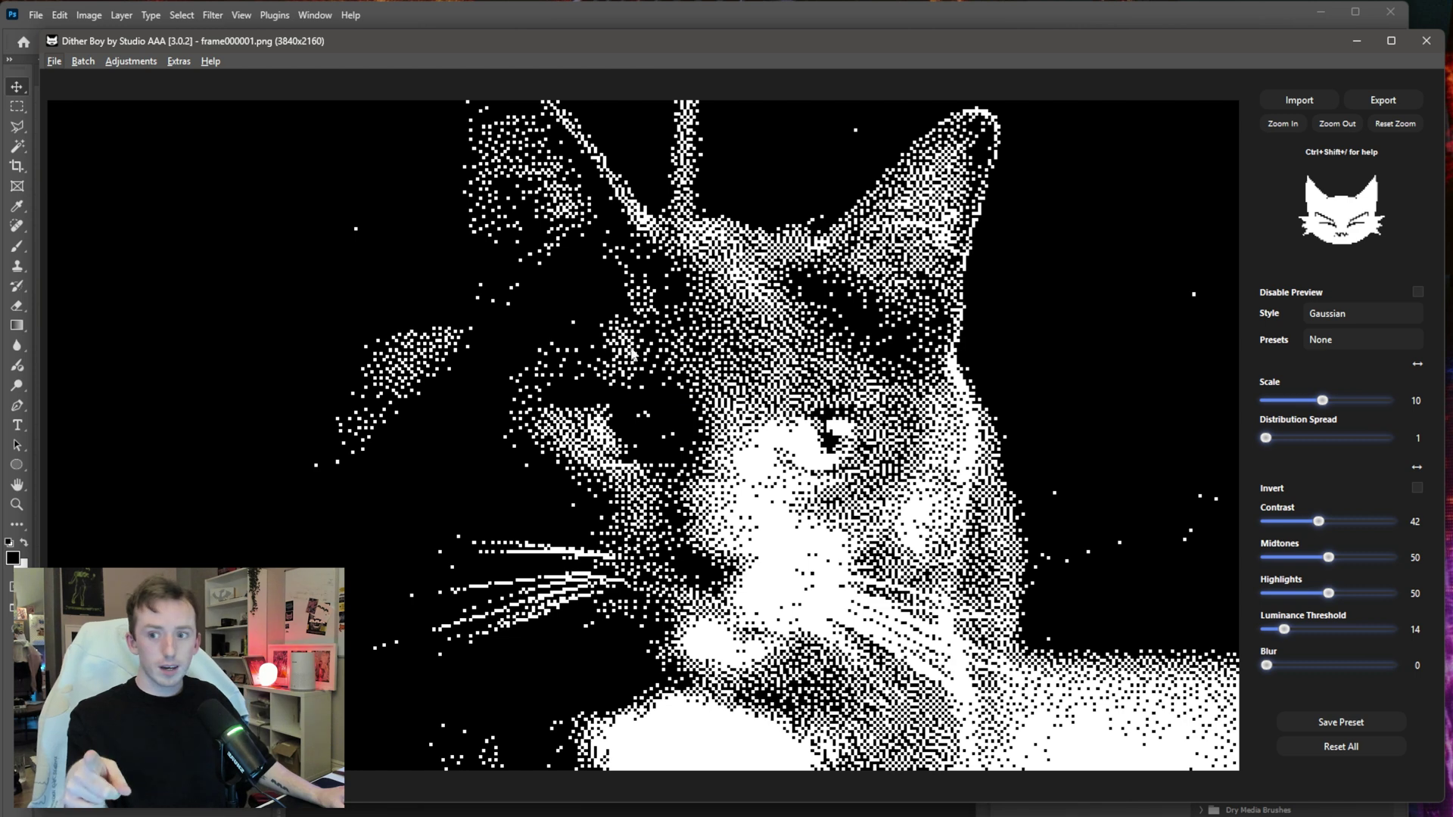
Bring Photoshop to the front, reposition its window and display the exported document's History
left_click(508, 17)
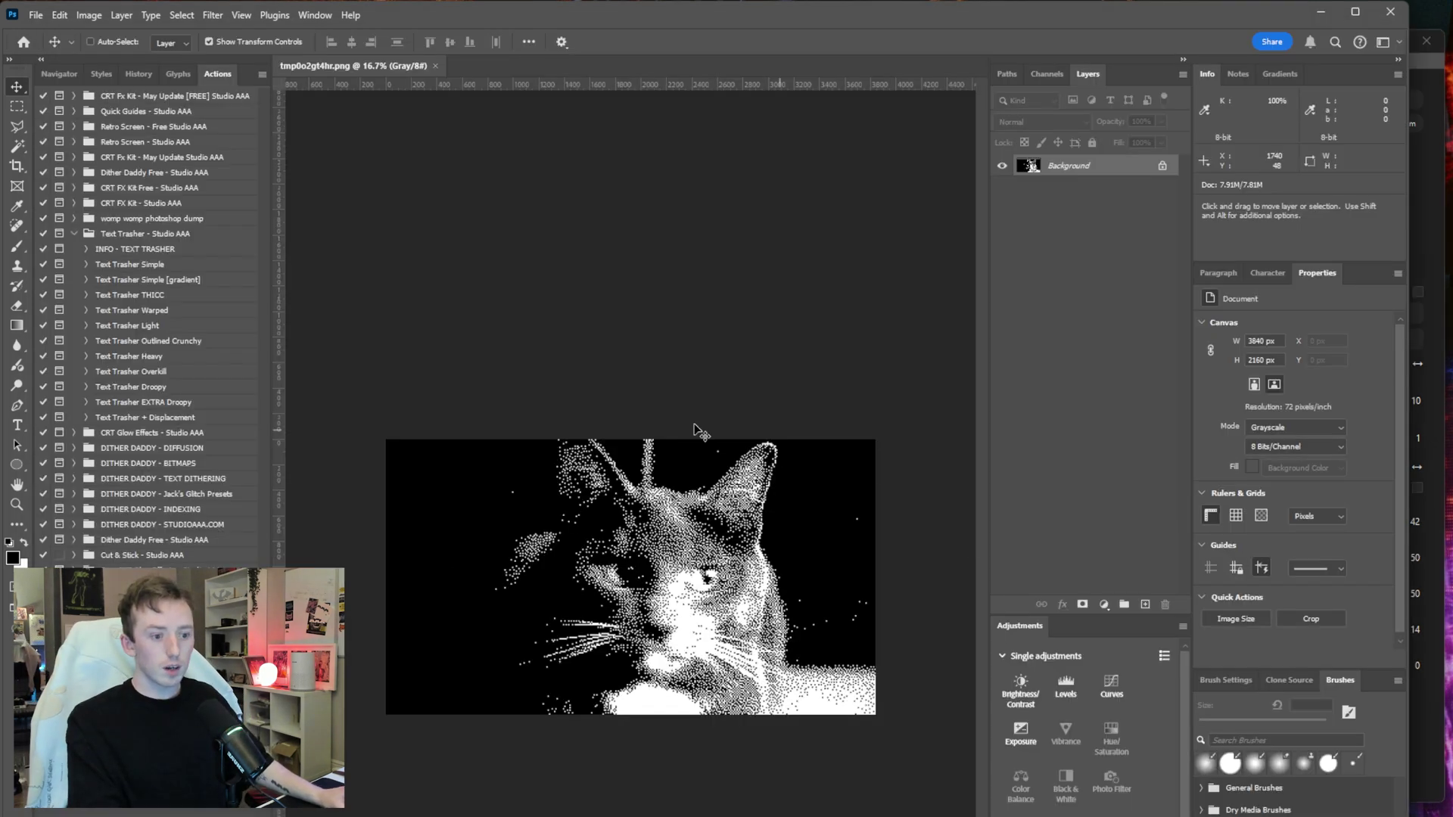
left_click_drag(1203, 19, 1232, 38)
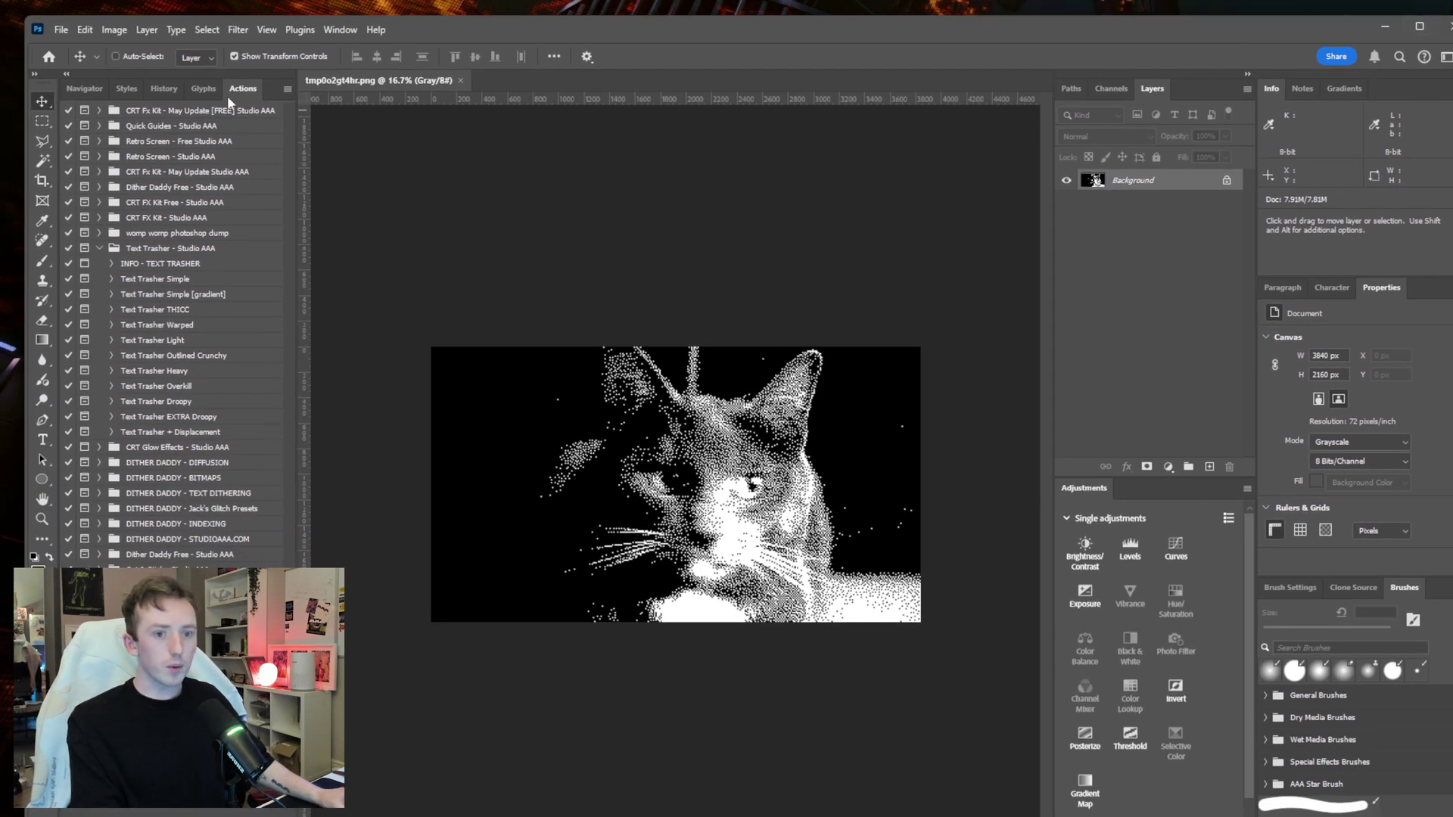
left_click(164, 88)
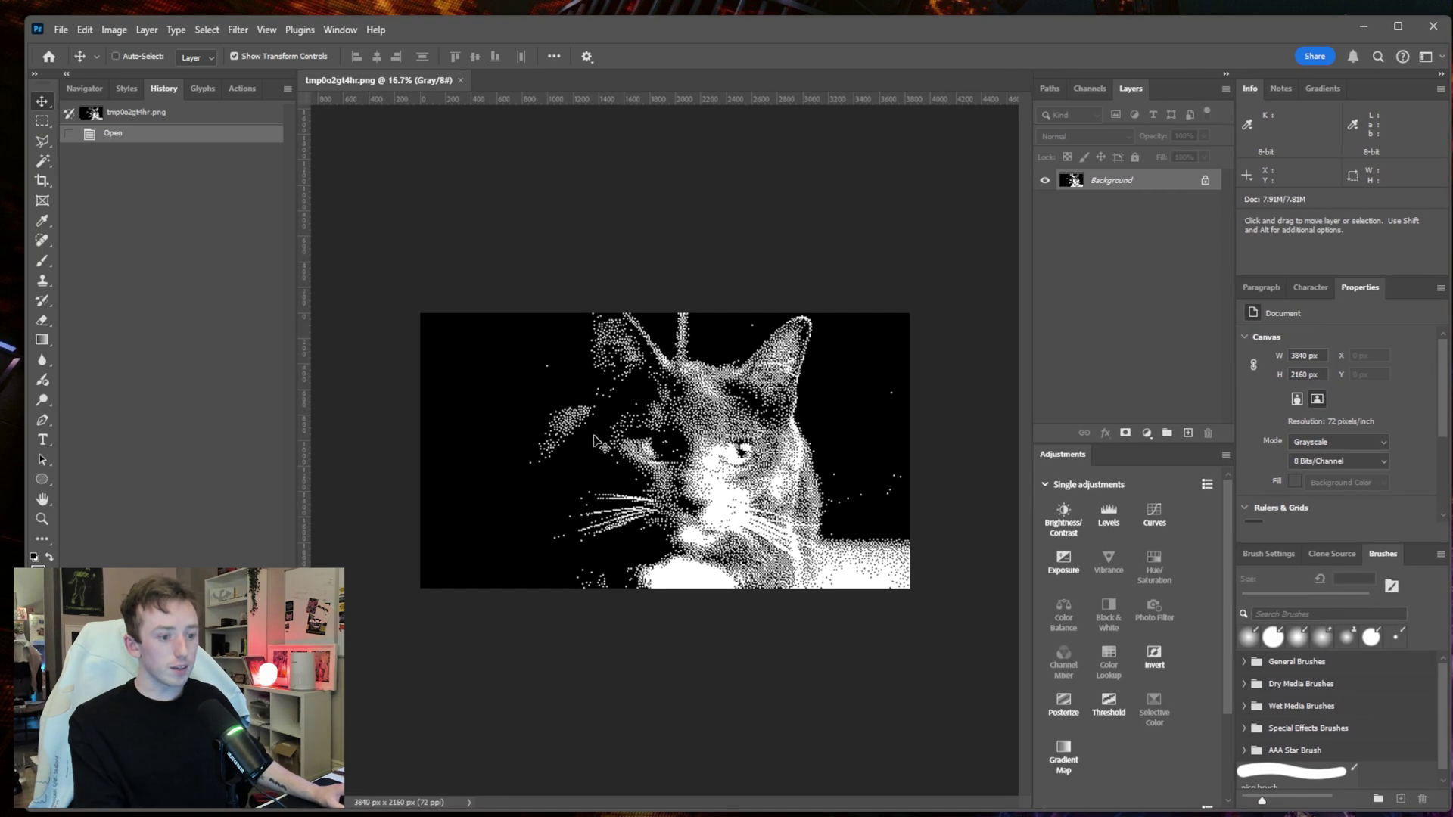
Examine the exported Gaussian dither of the cat up close and reposition the Photoshop window
scroll(594, 439, "up", 3)
left_click_drag(787, 432, 744, 402)
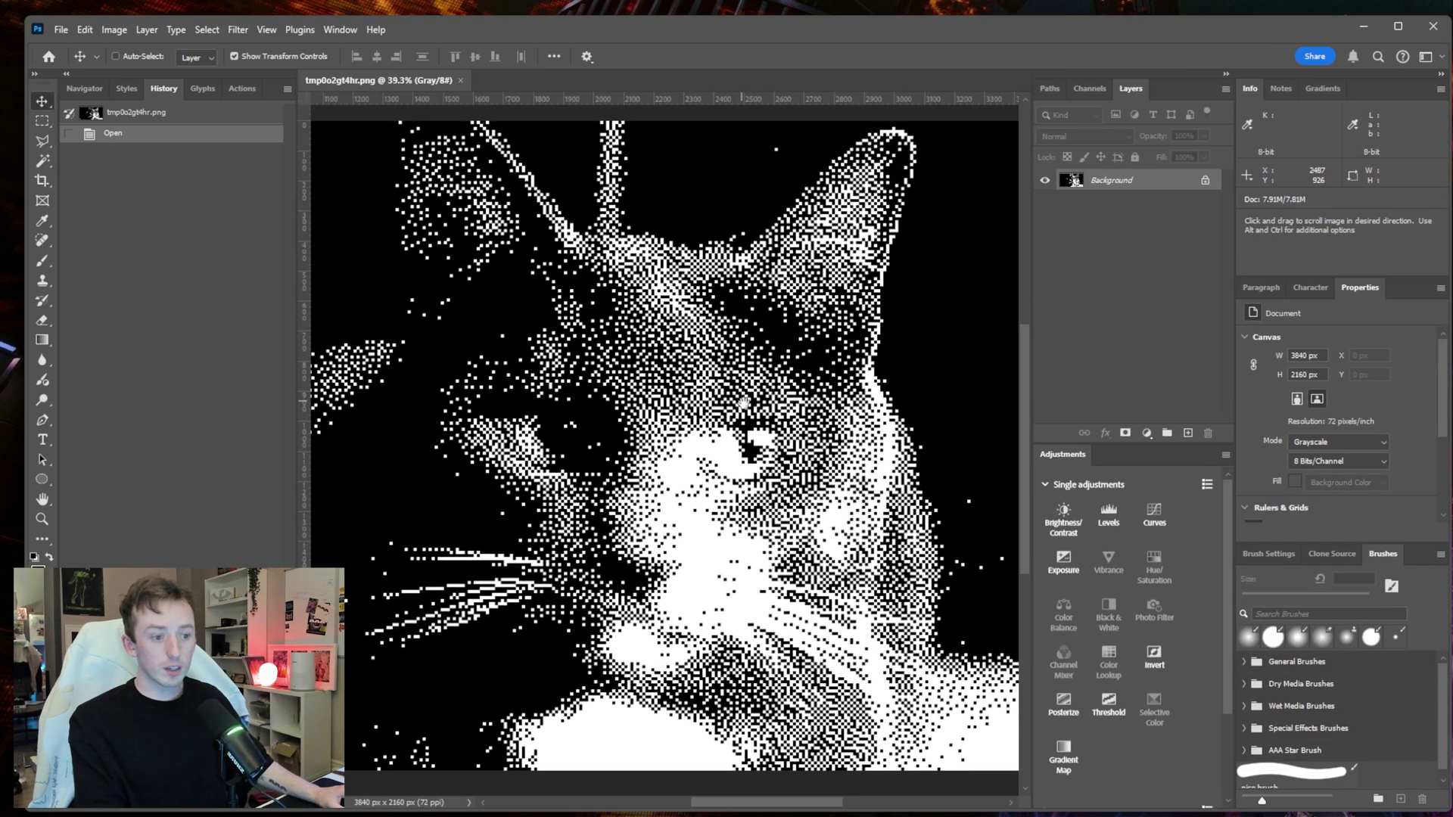
left_click_drag(638, 400, 664, 373)
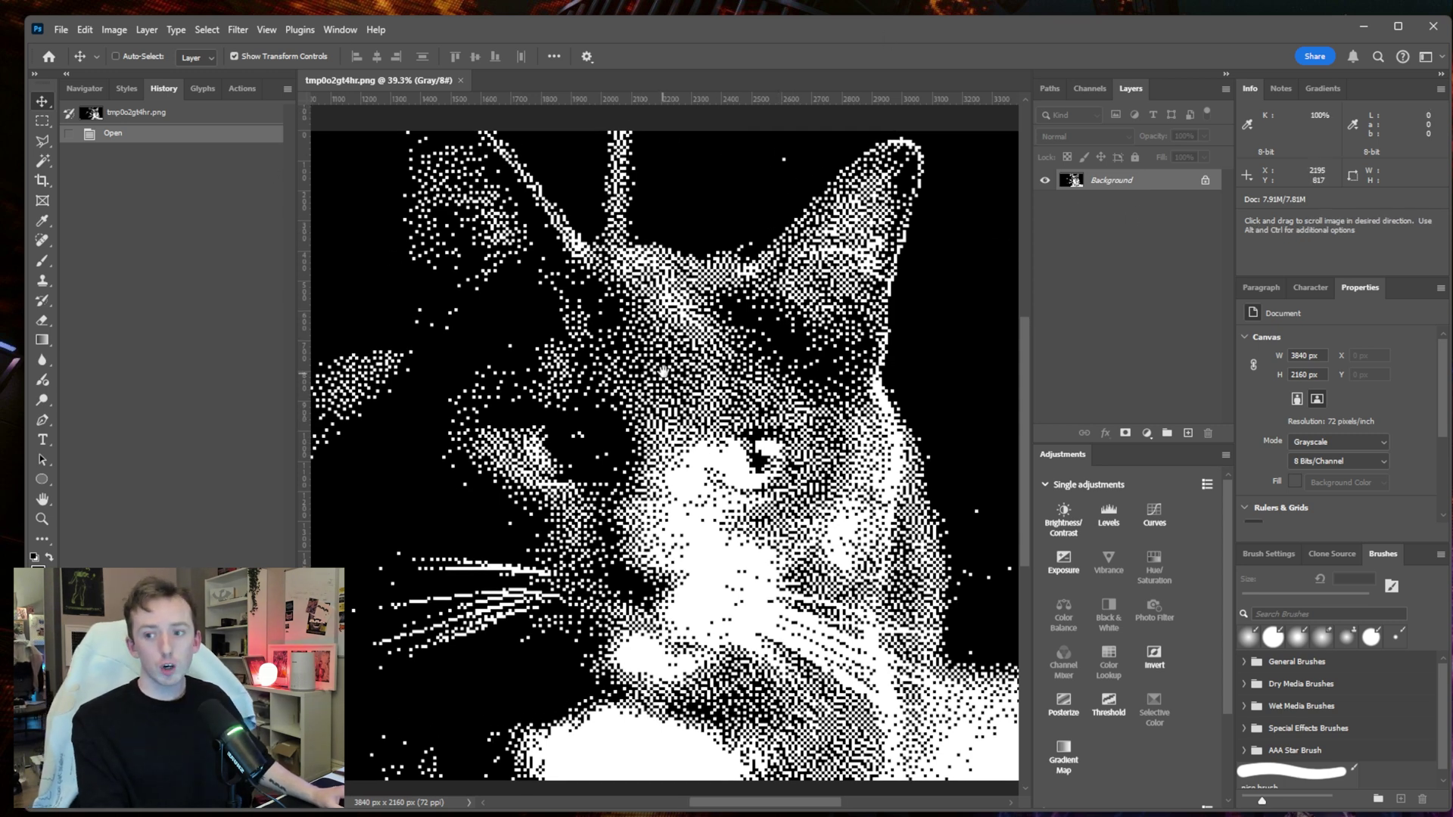
left_click_drag(1300, 35, 1310, 65)
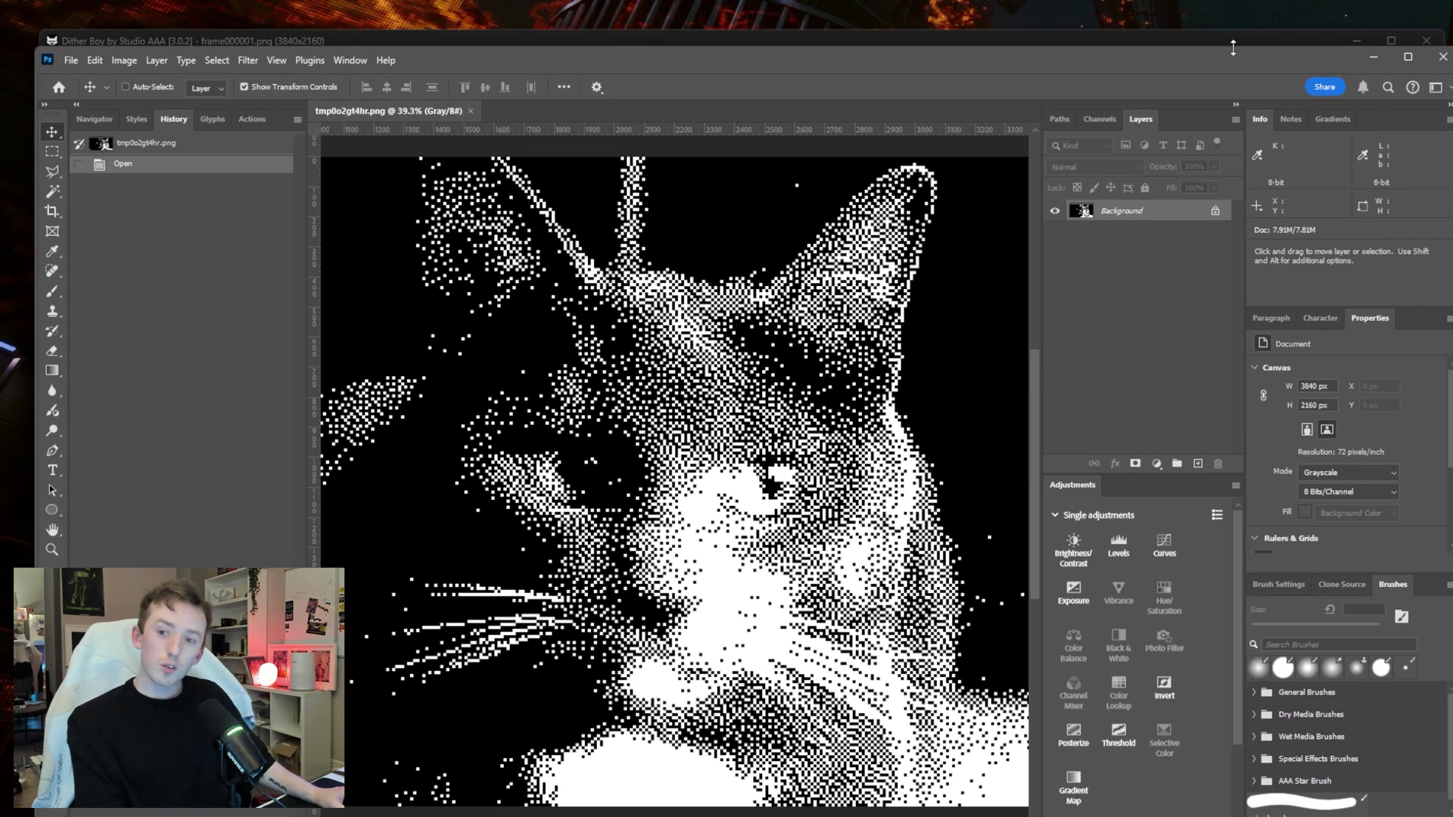
left_click_drag(1218, 57, 1218, 38)
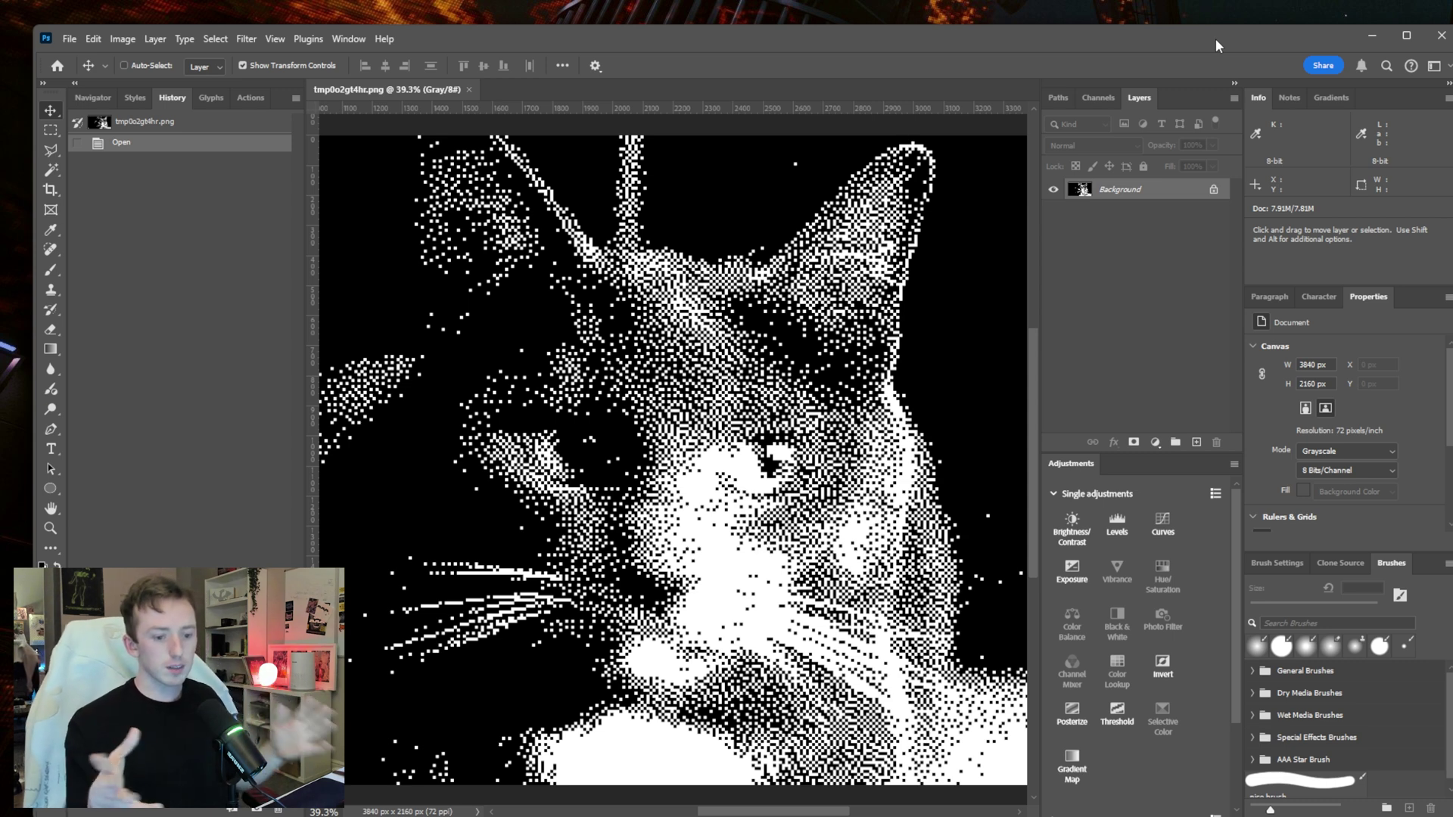
Switch to Dither Boy and look over its export options
key("alt+Tab")
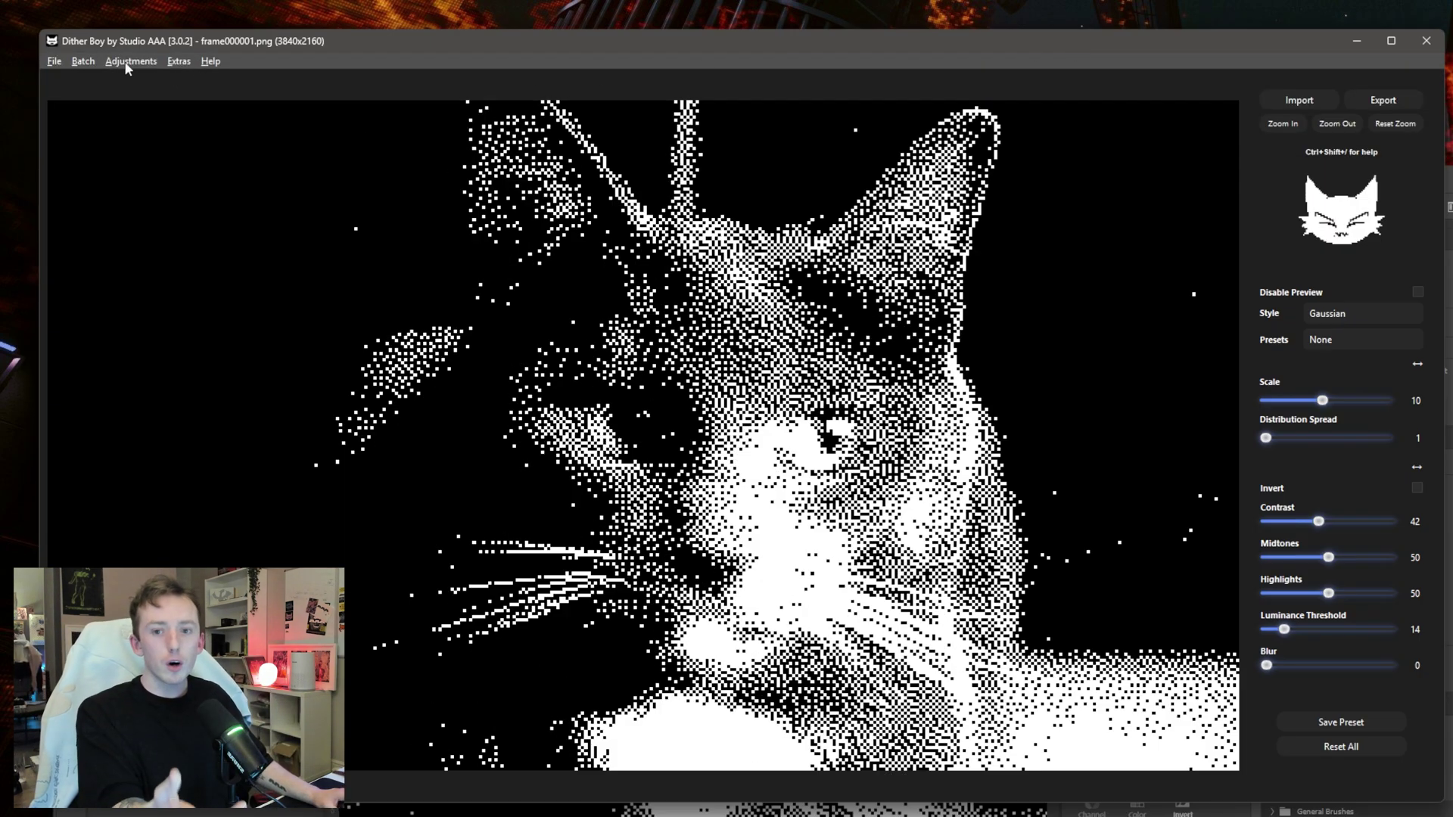
left_click(53, 63)
left_click(189, 105)
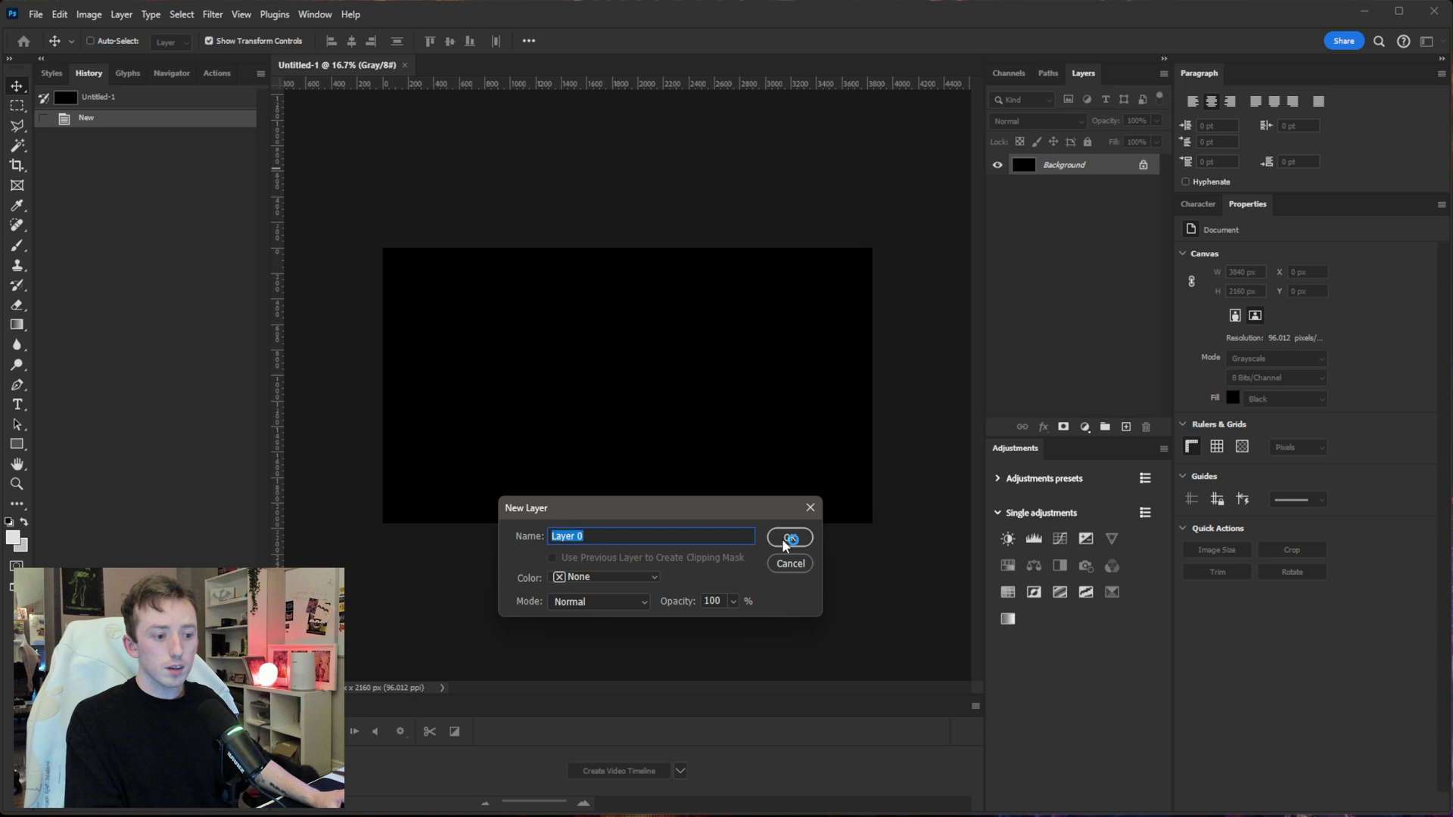
Convert the untitled Photoshop document's black Background into Layer 0 and hide that layer
left_click(781, 538)
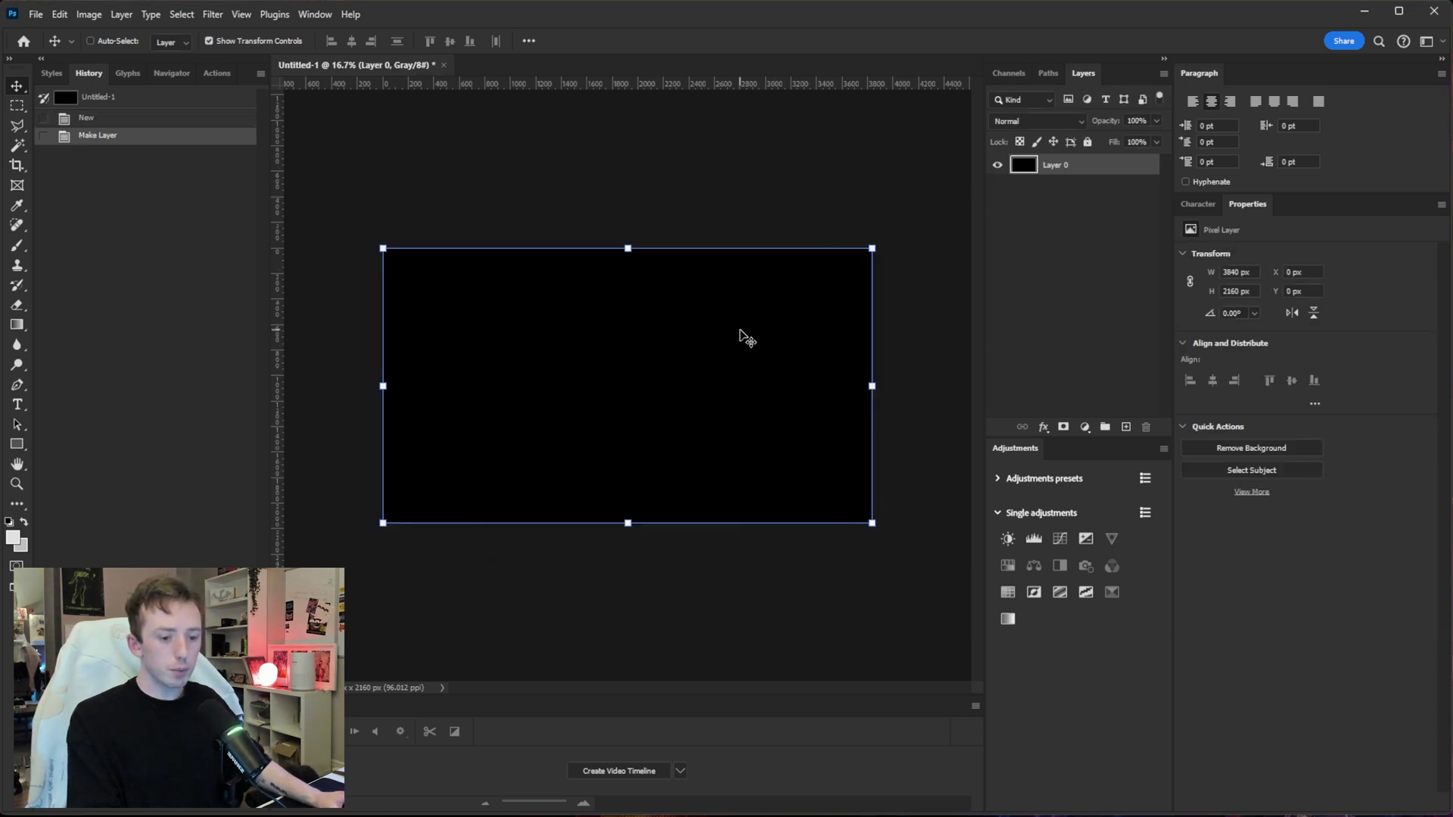
key("ctrl+0")
left_click(998, 164)
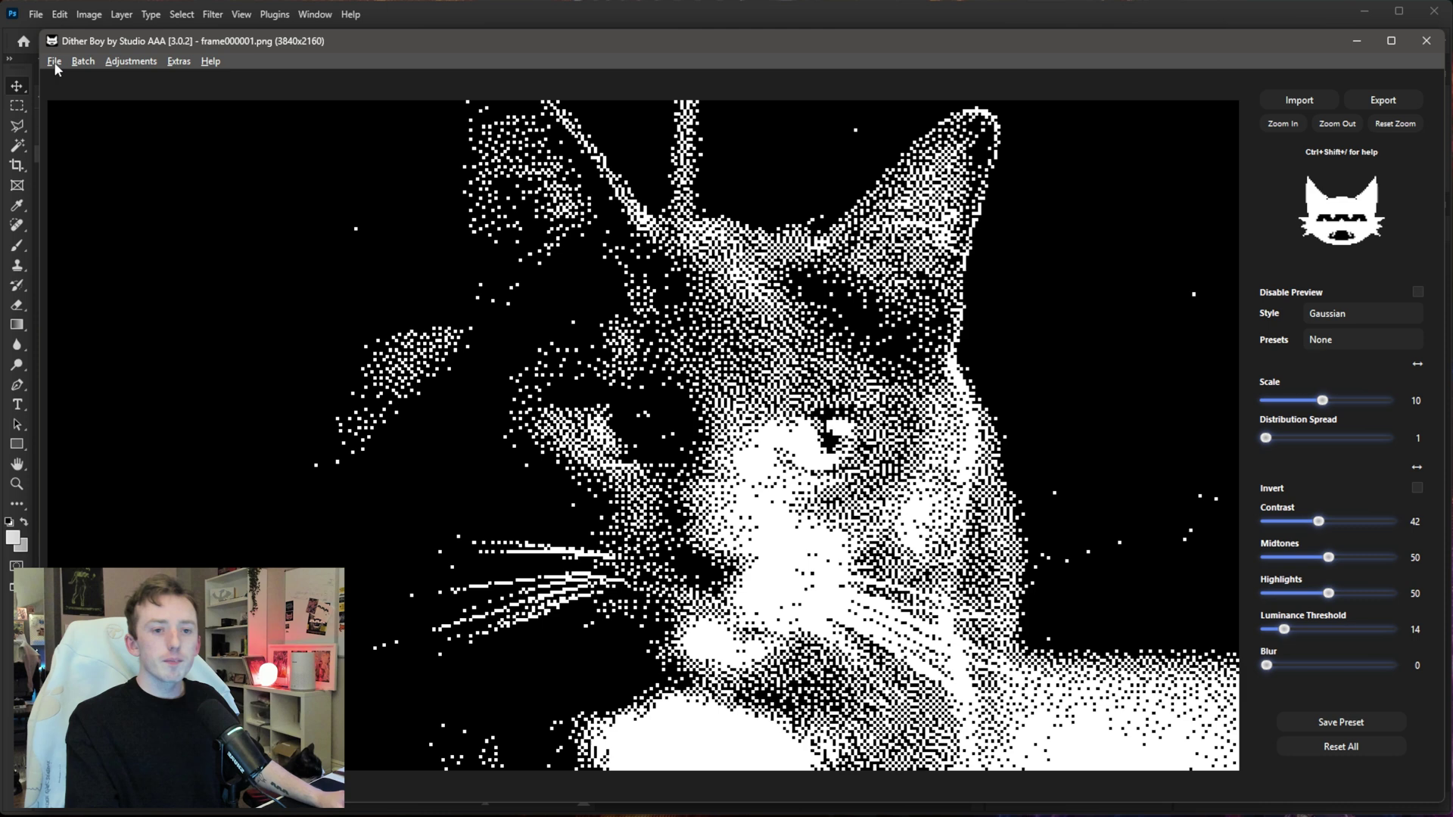
Save the Gaussian-dithered cat from Dither Boy with the Save as PNG export, named cat
left_click(53, 61)
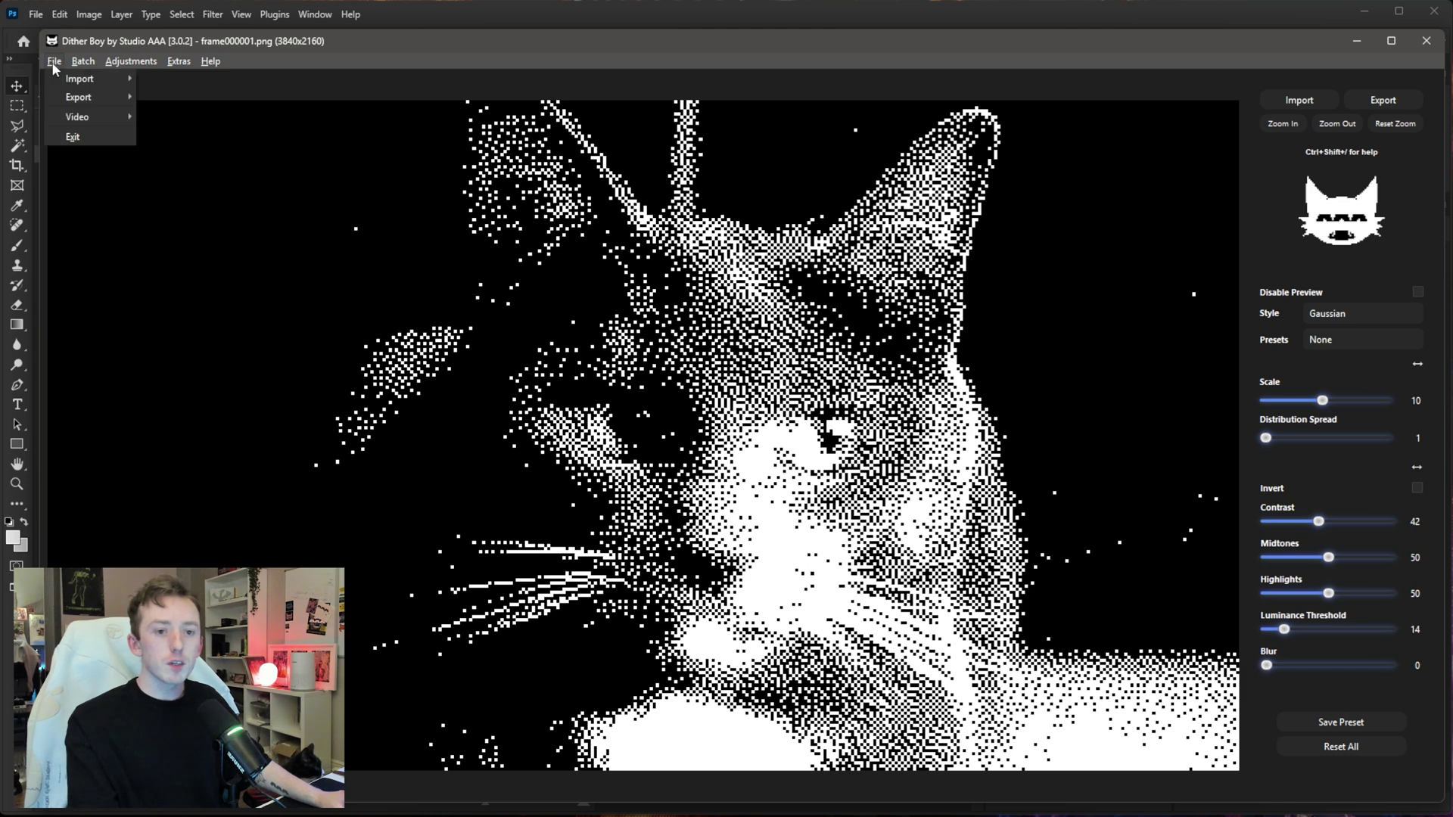
mouse_move(83, 97)
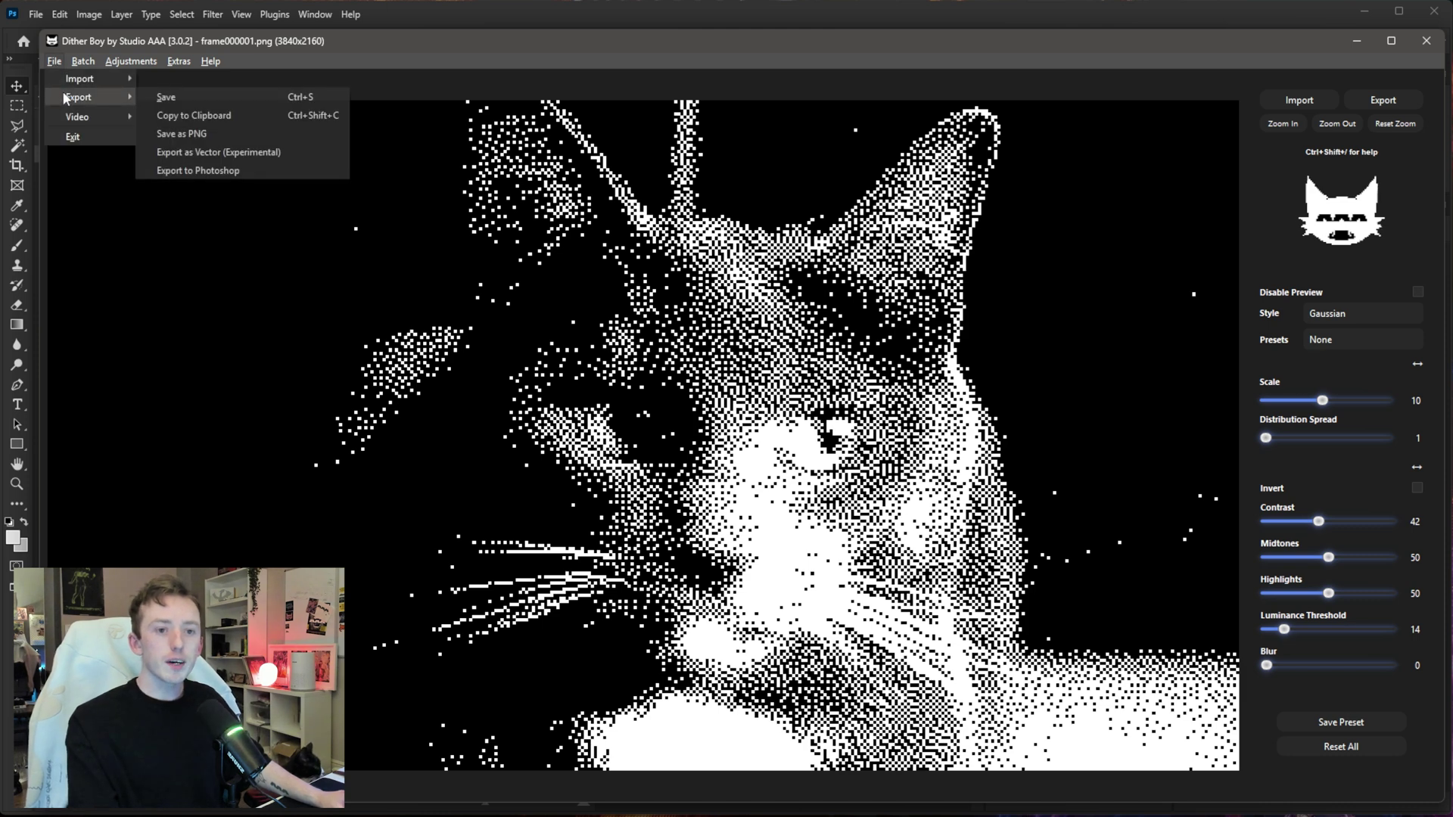
left_click(270, 133)
left_click(815, 437)
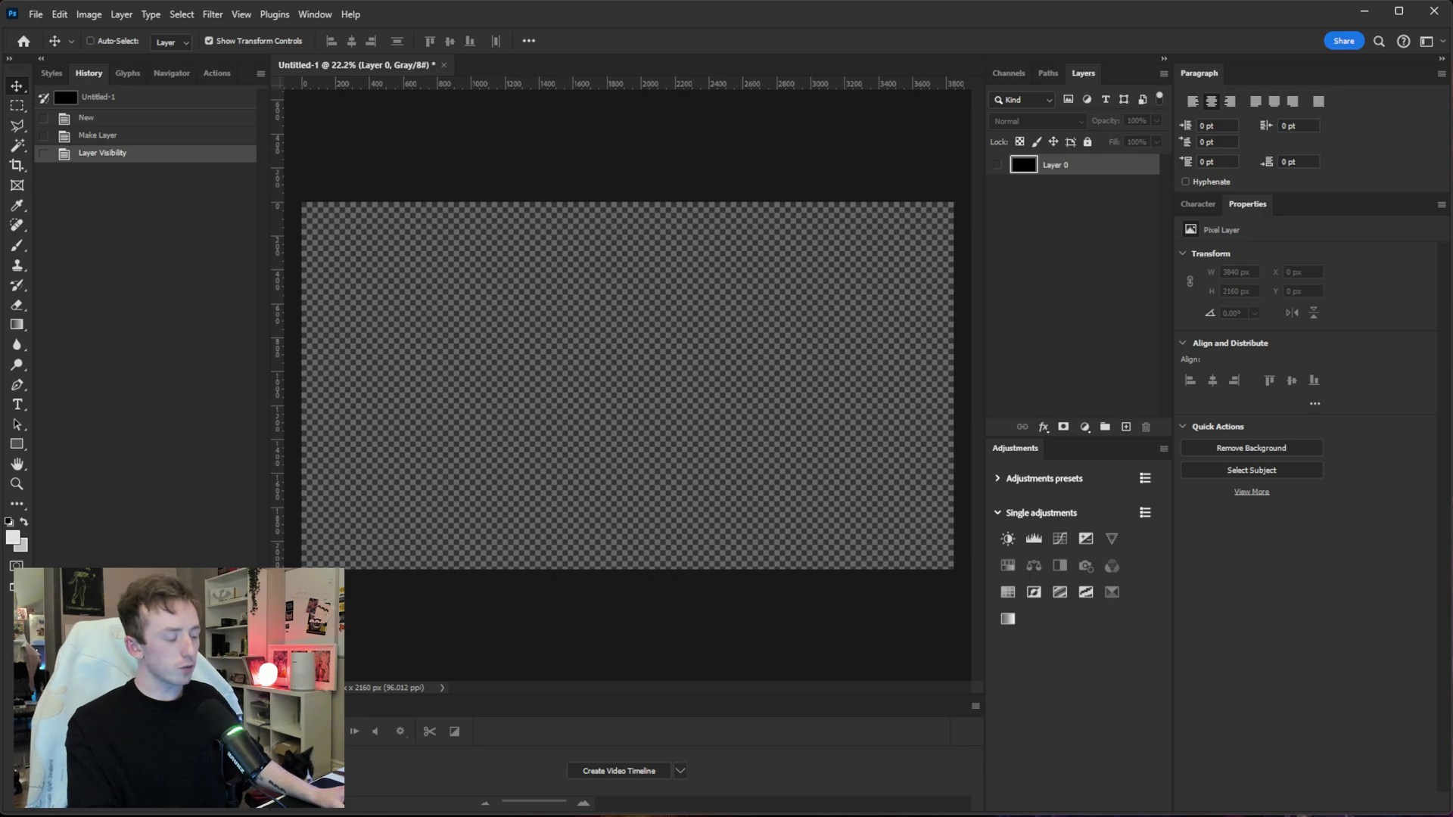
Place cat.png as an embedded smart object in the untitled Photoshop document and deselect its layer
left_click_drag(867, 340, 593, 315)
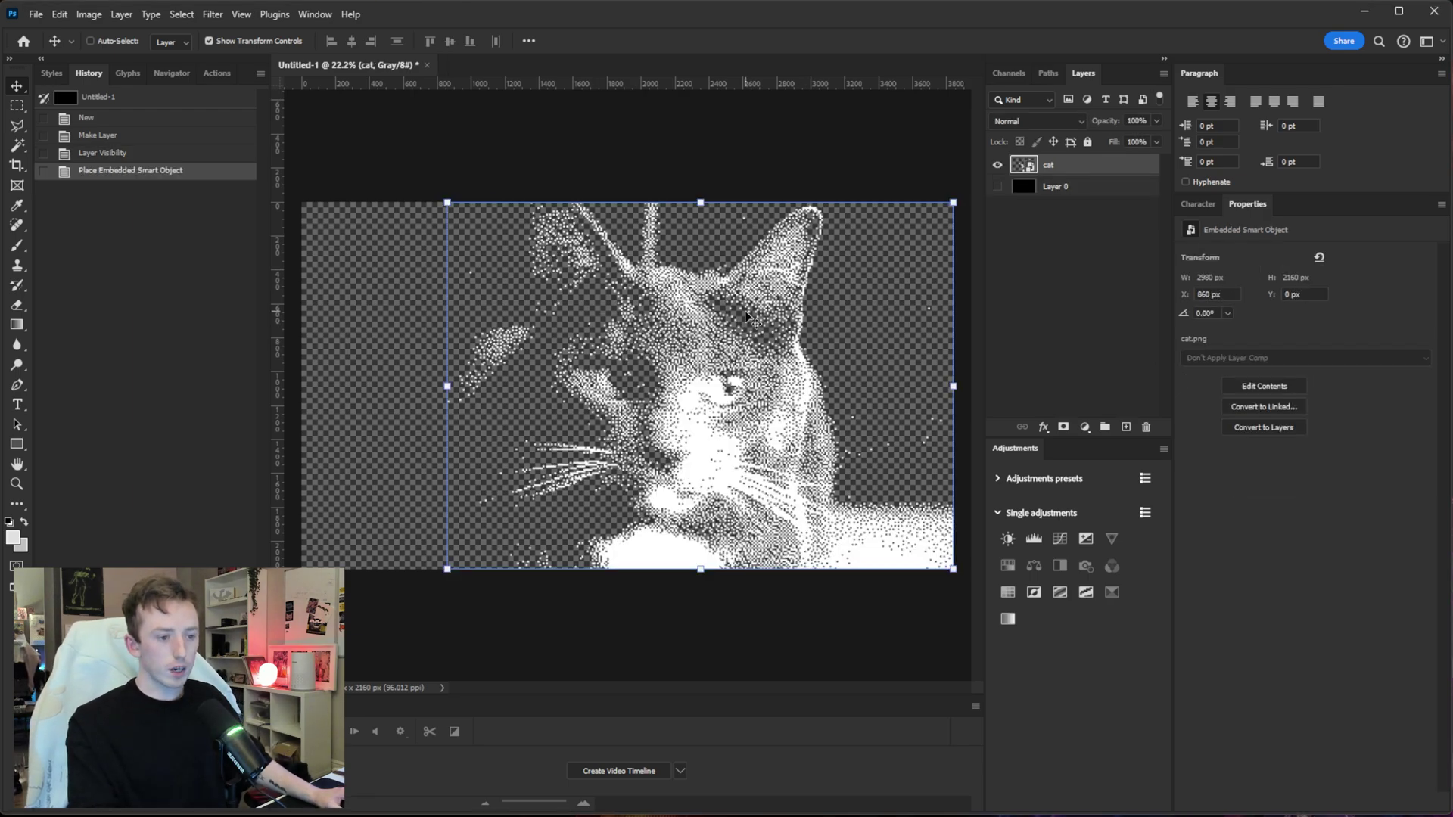
scroll(575, 363, "up", 5)
scroll(705, 366, "down", 4)
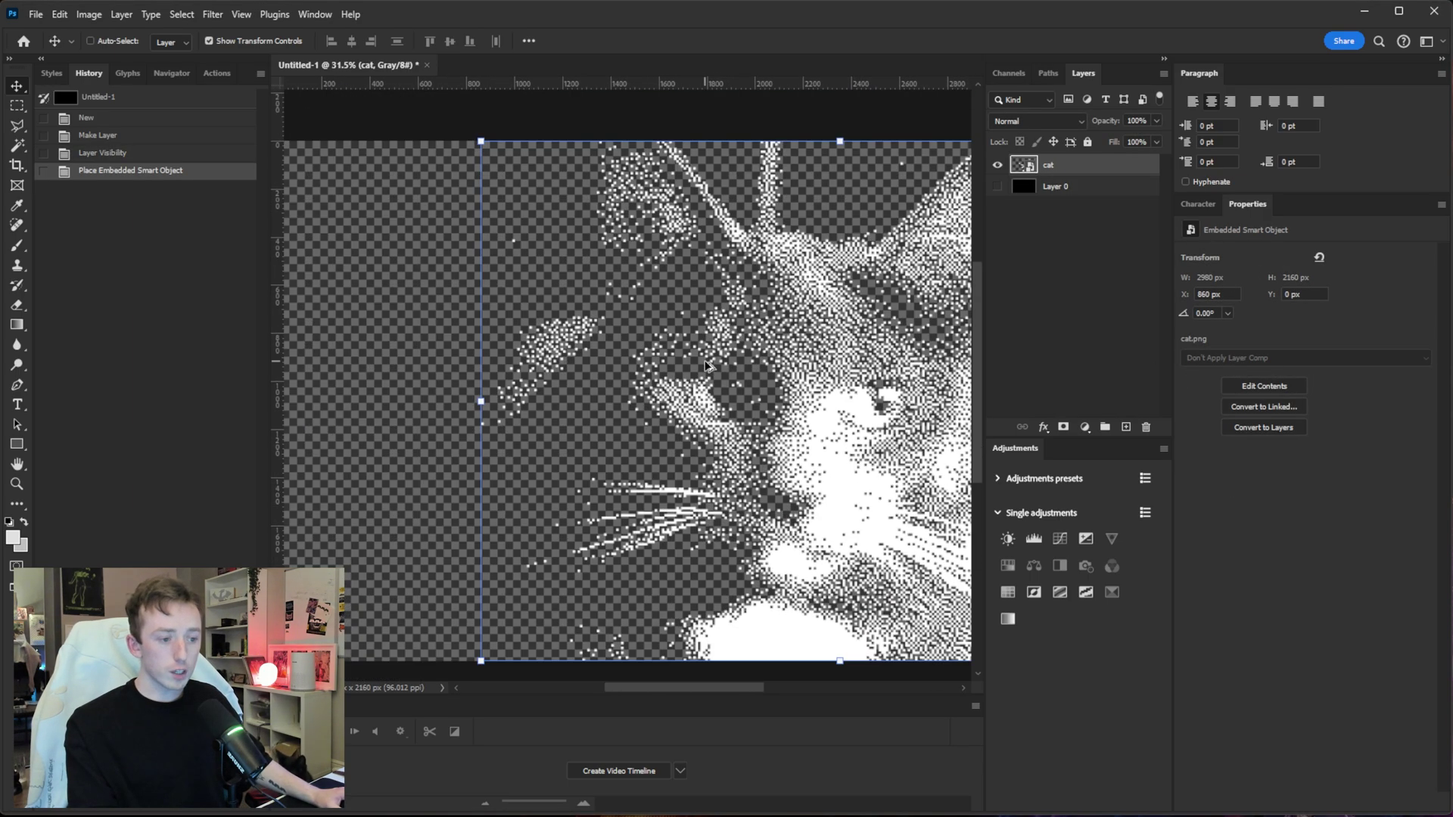
scroll(705, 366, "down", 2)
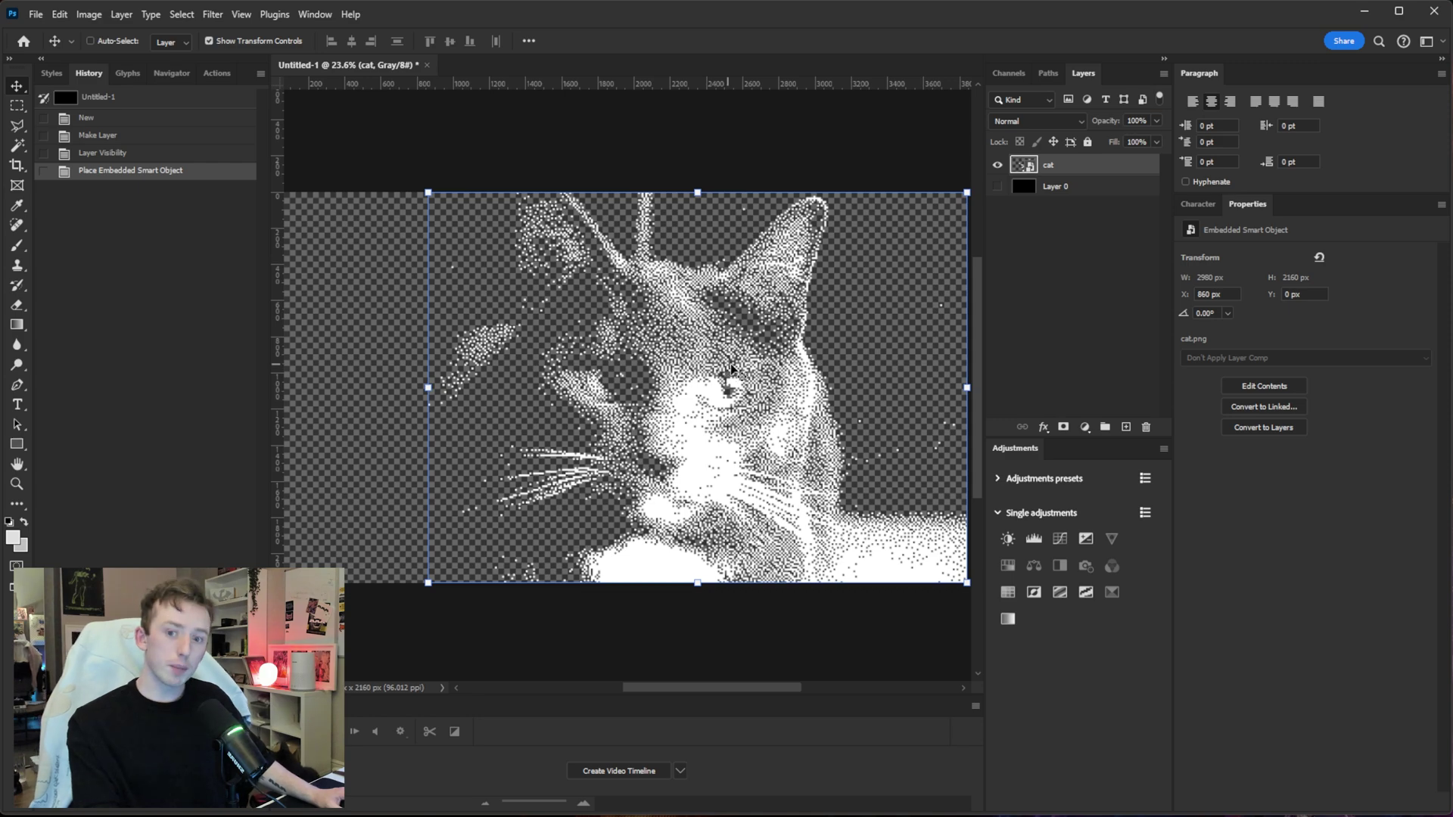
key("Return")
left_click(1110, 238)
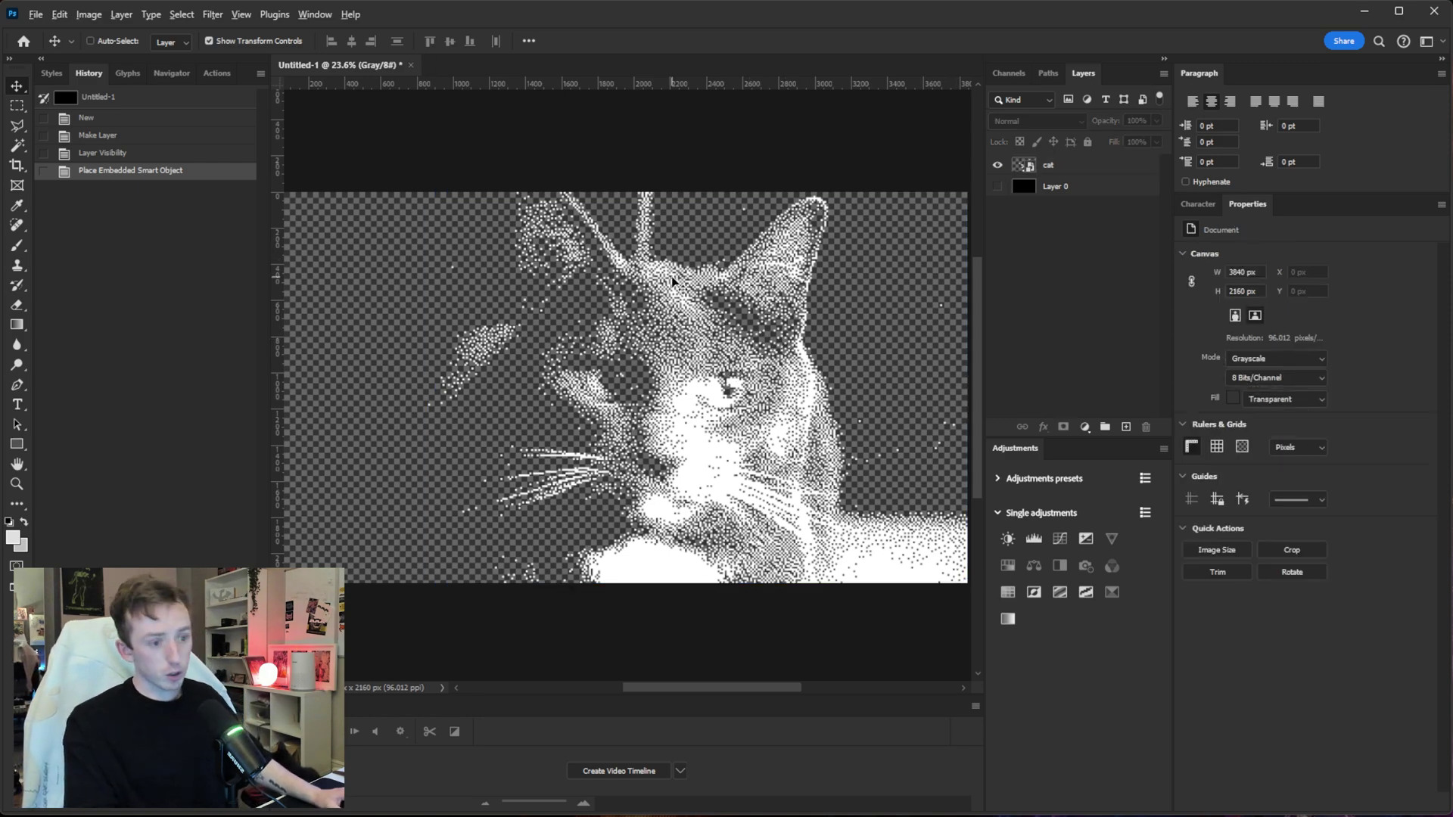
Inspect the cat layer's transparent areas up close and toggle the visibility of black Layer 0 beneath it for comparison
scroll(673, 282, "up", 7)
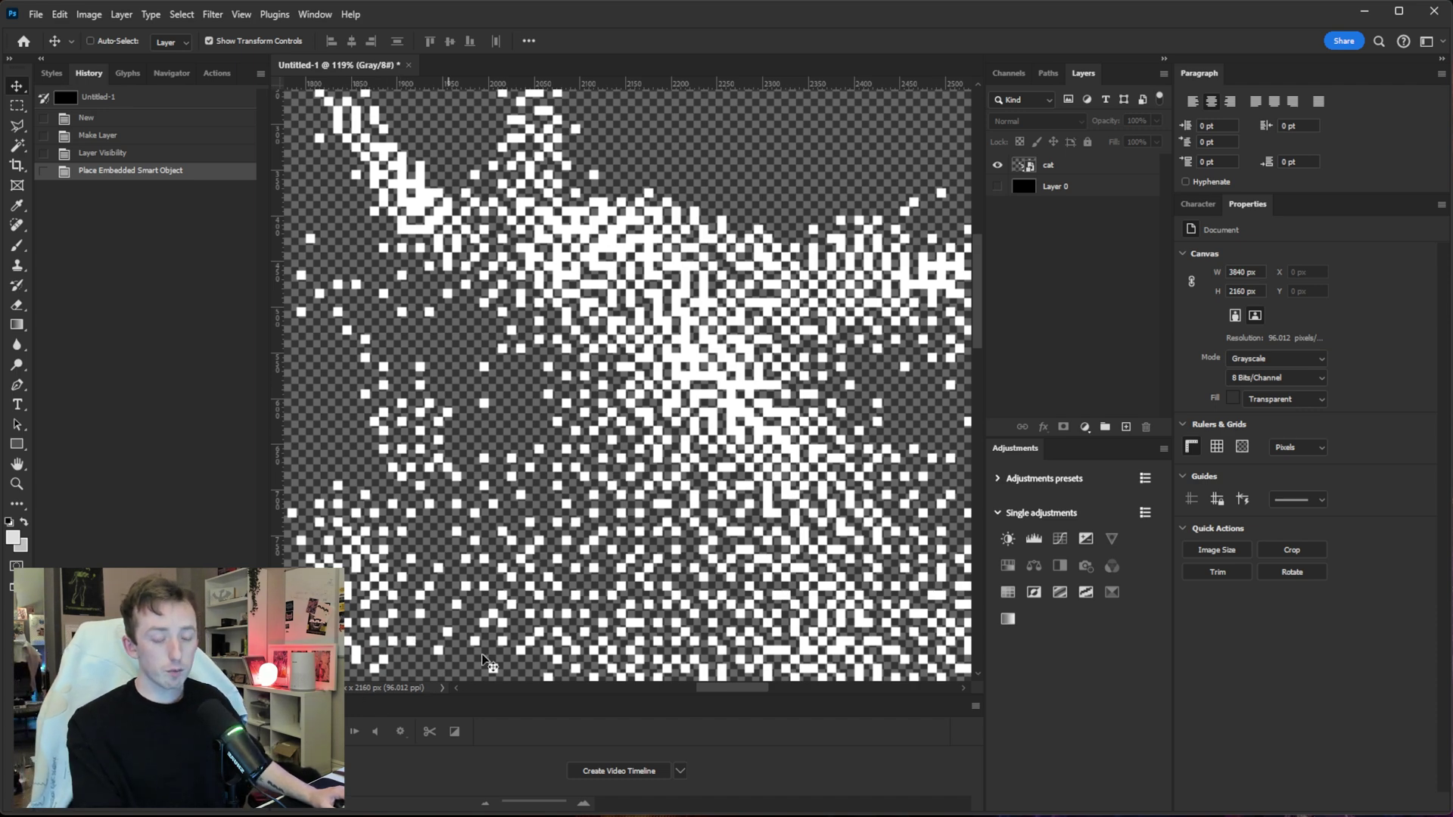
key("ctrl+0")
left_click(996, 186)
left_click(995, 187)
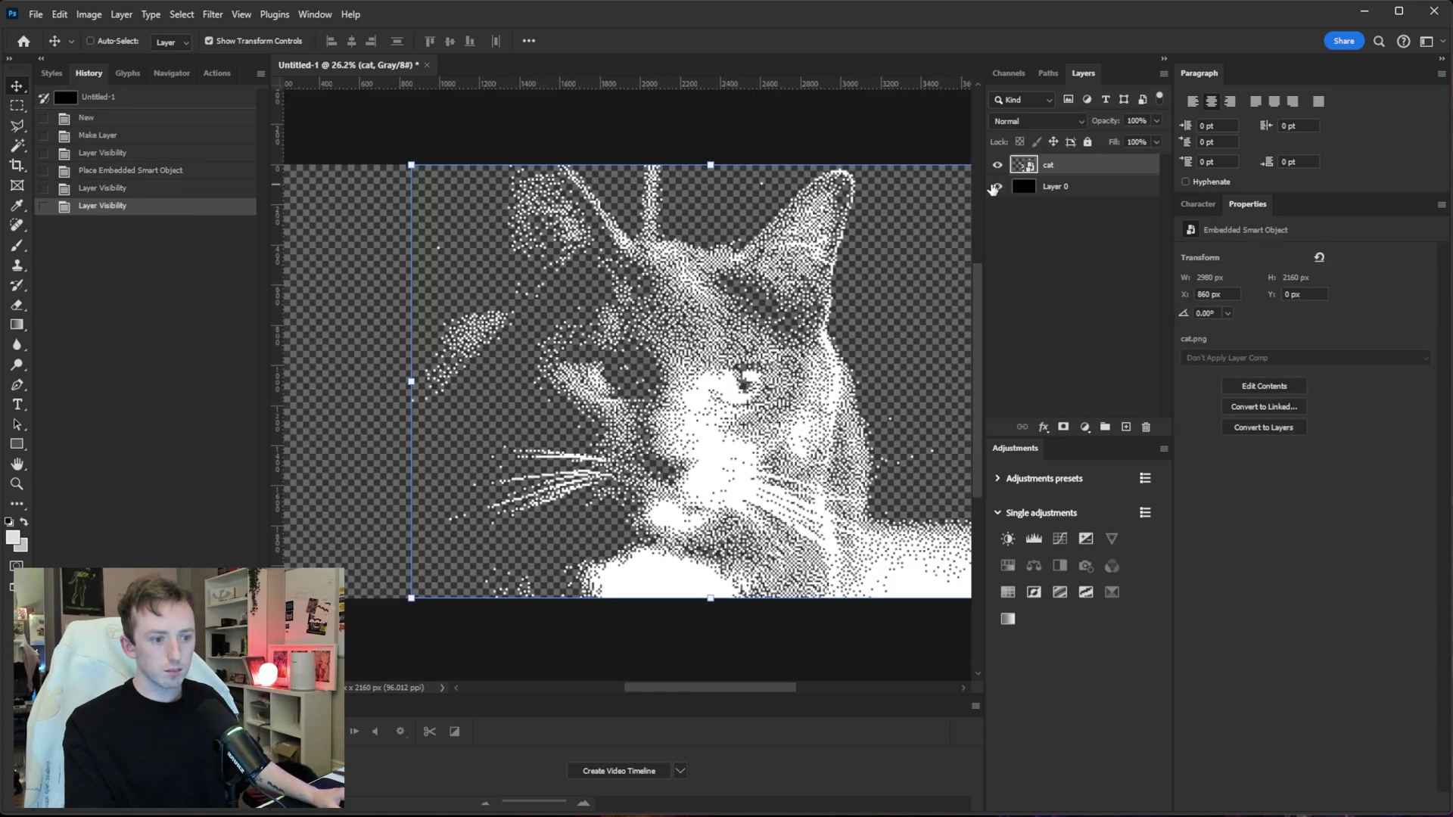
left_click(996, 186)
left_click(996, 186)
left_click(996, 186)
left_click(997, 187)
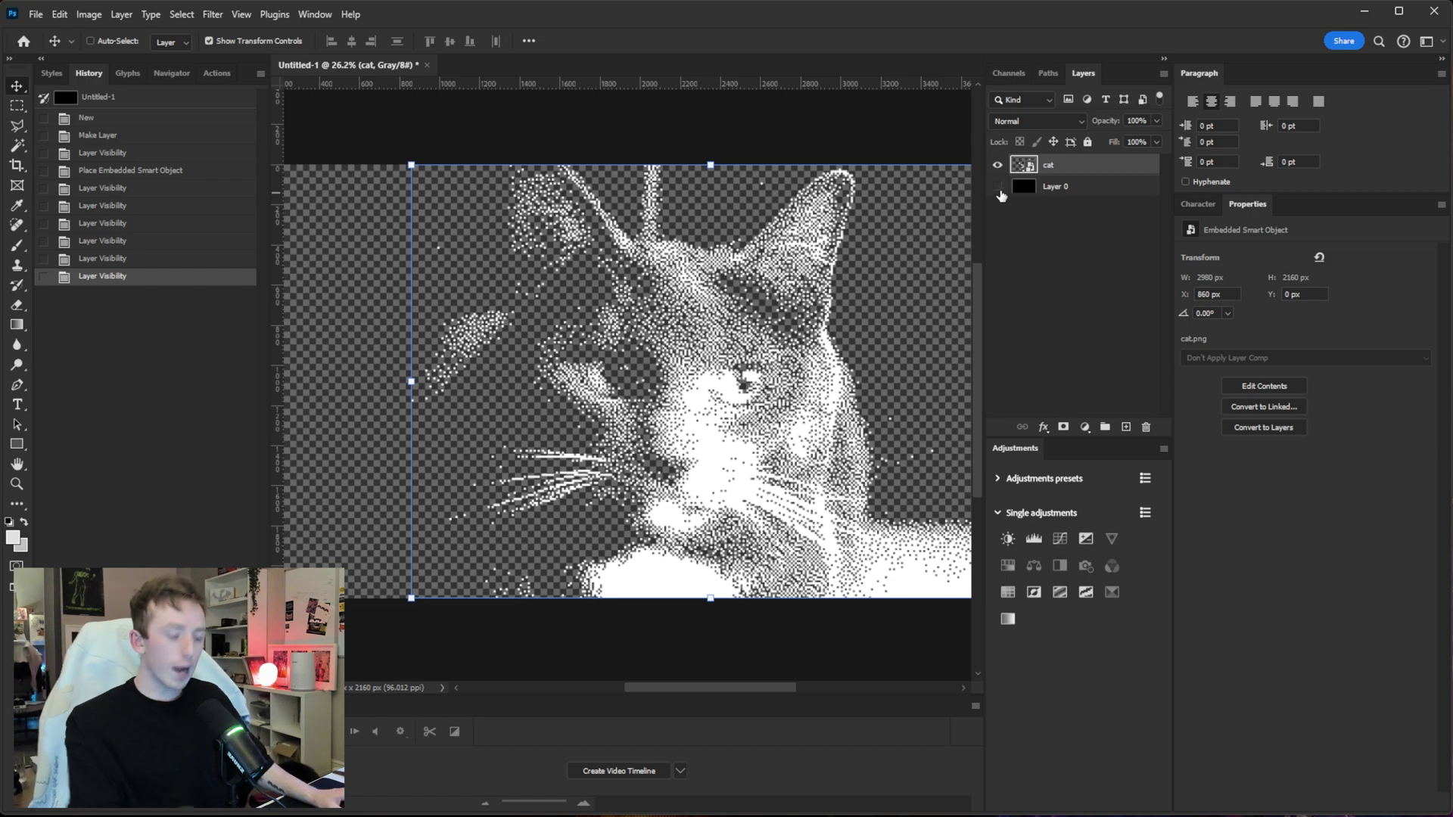
left_click(997, 187)
left_click(997, 187)
scroll(692, 344, "up", 3)
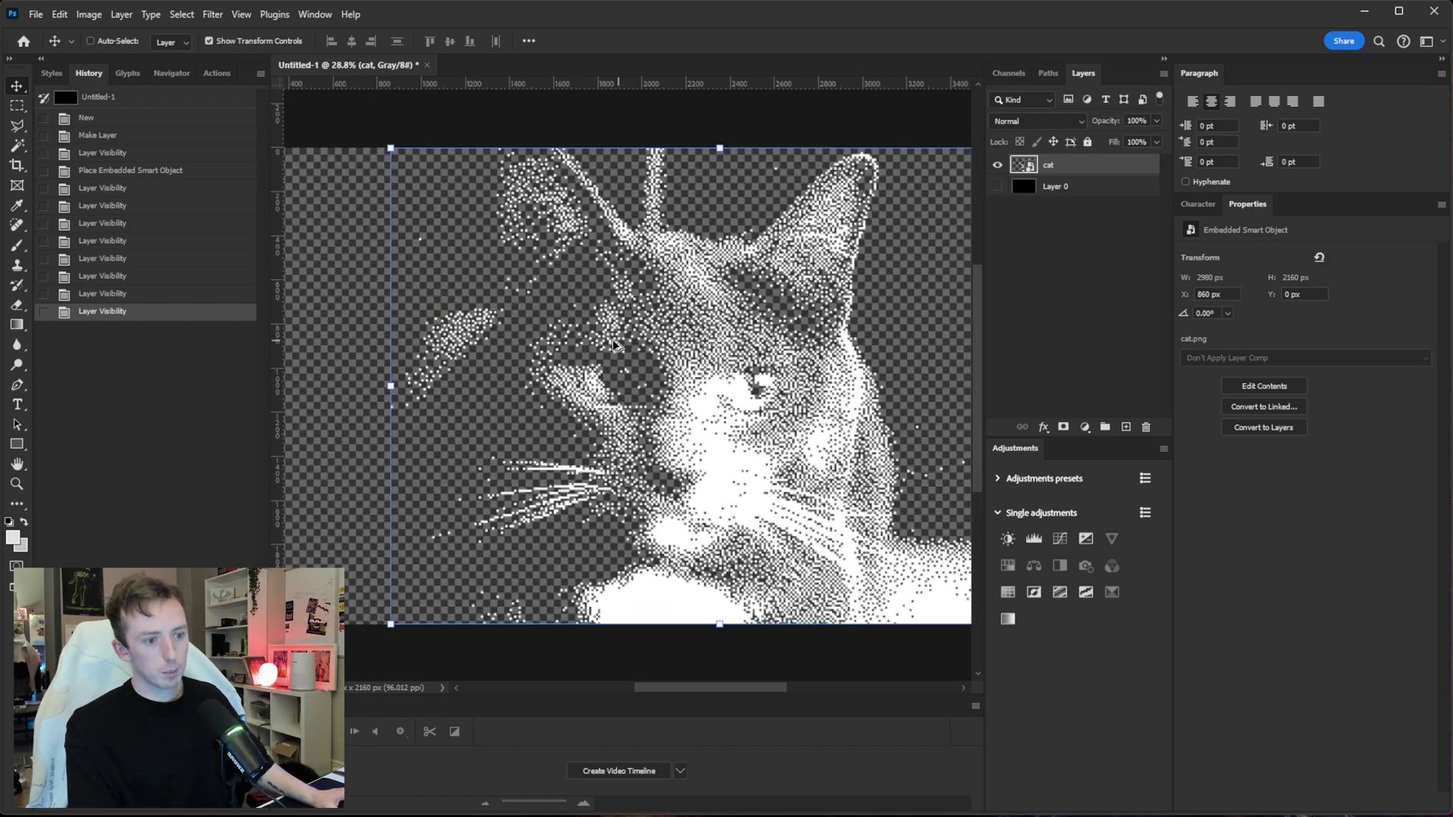
scroll(712, 351, "up", 1)
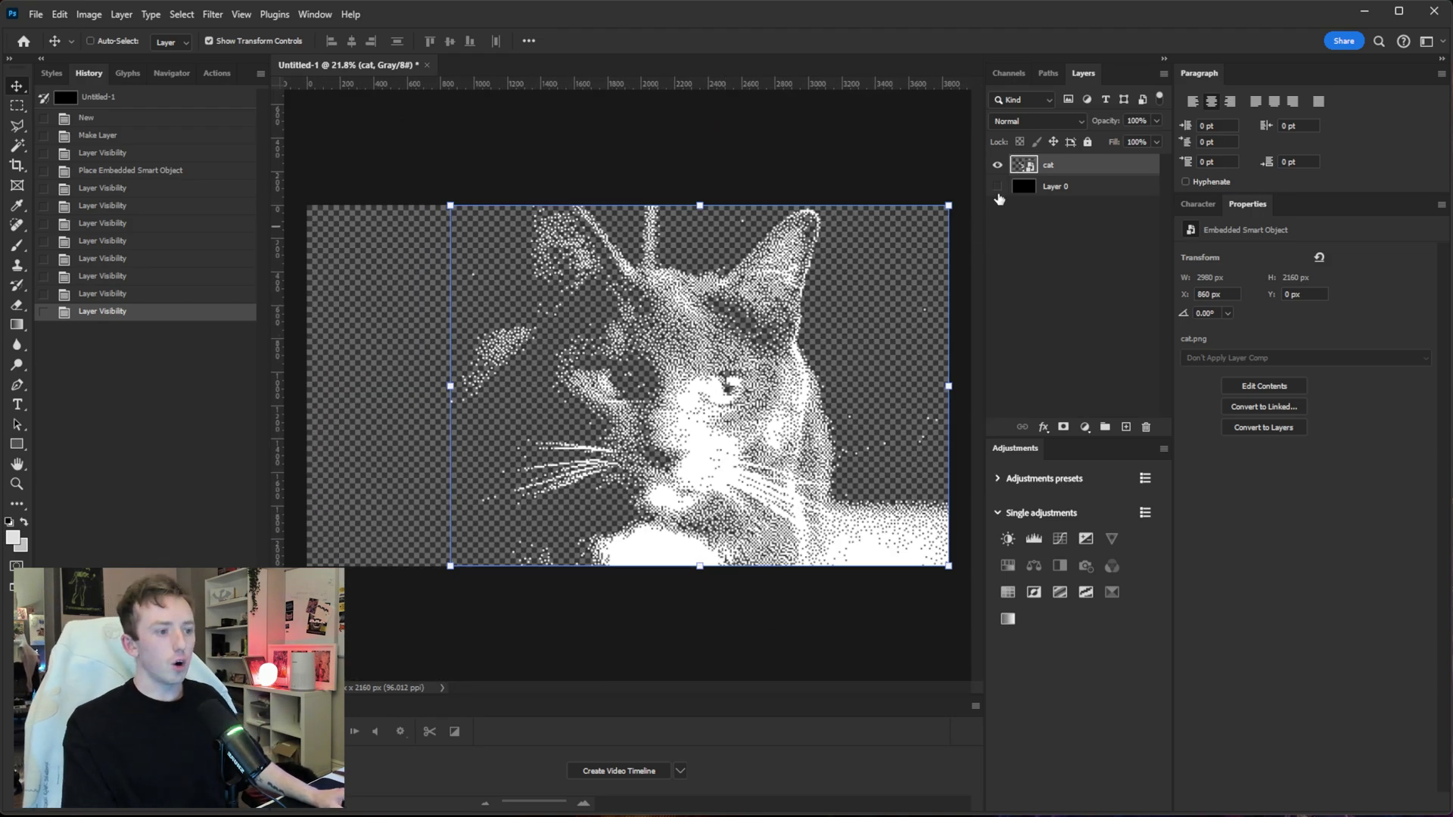
left_click(997, 186)
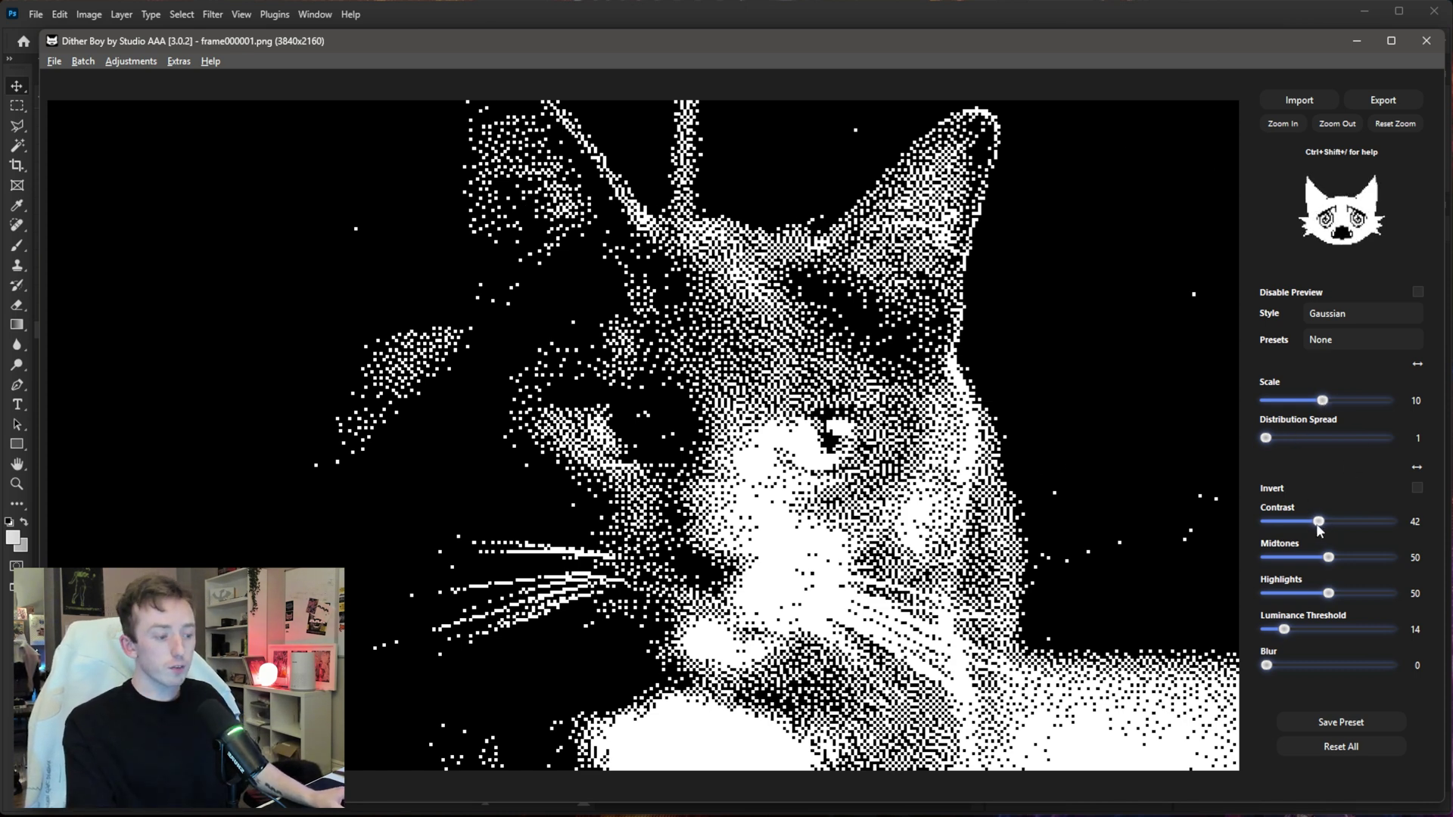
Set Contrast to 32 in Dither Boy and export the dithered image with the regular export as cat2
left_click_drag(1319, 522, 1306, 523)
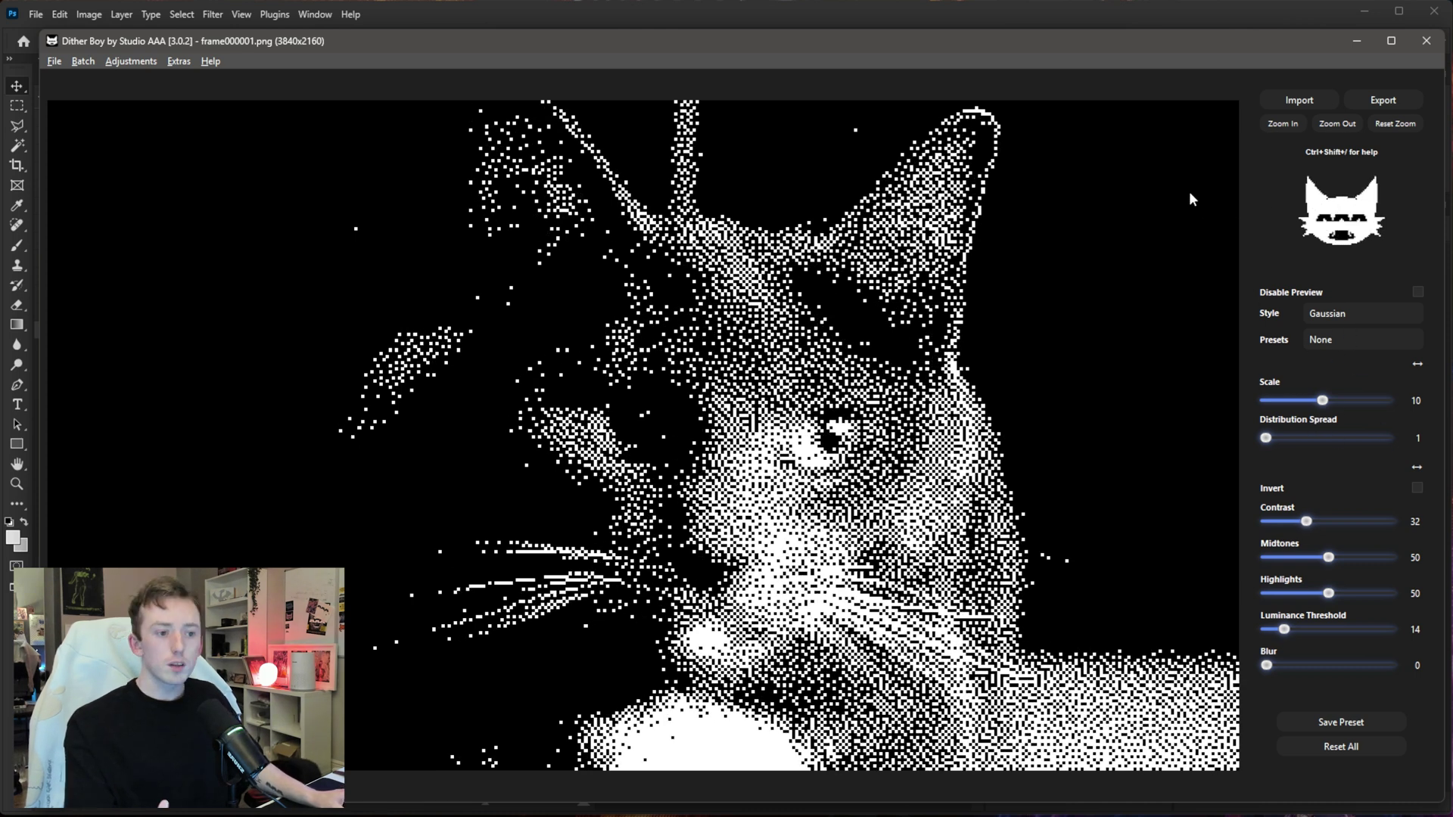
left_click(54, 62)
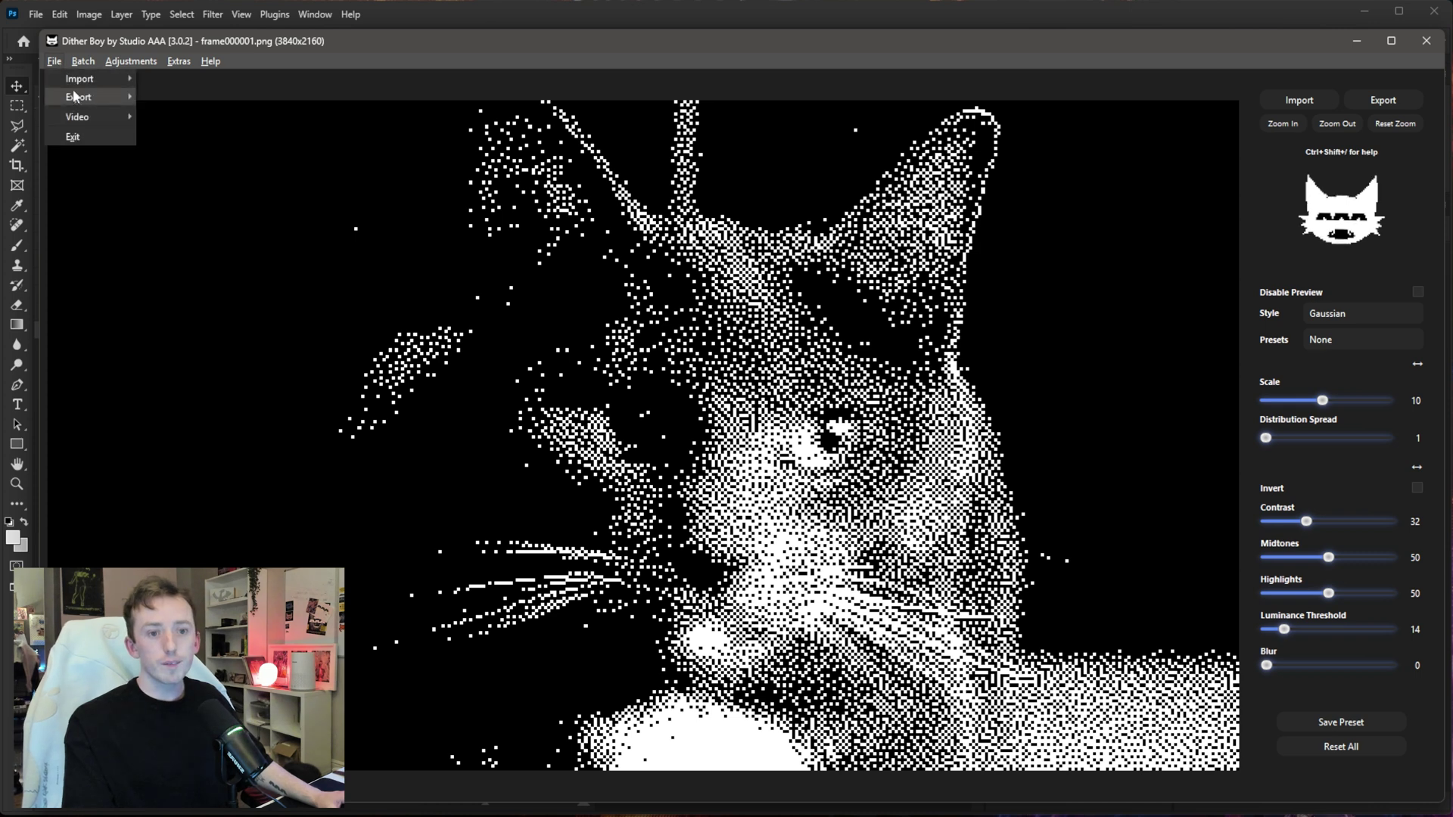
mouse_move(76, 97)
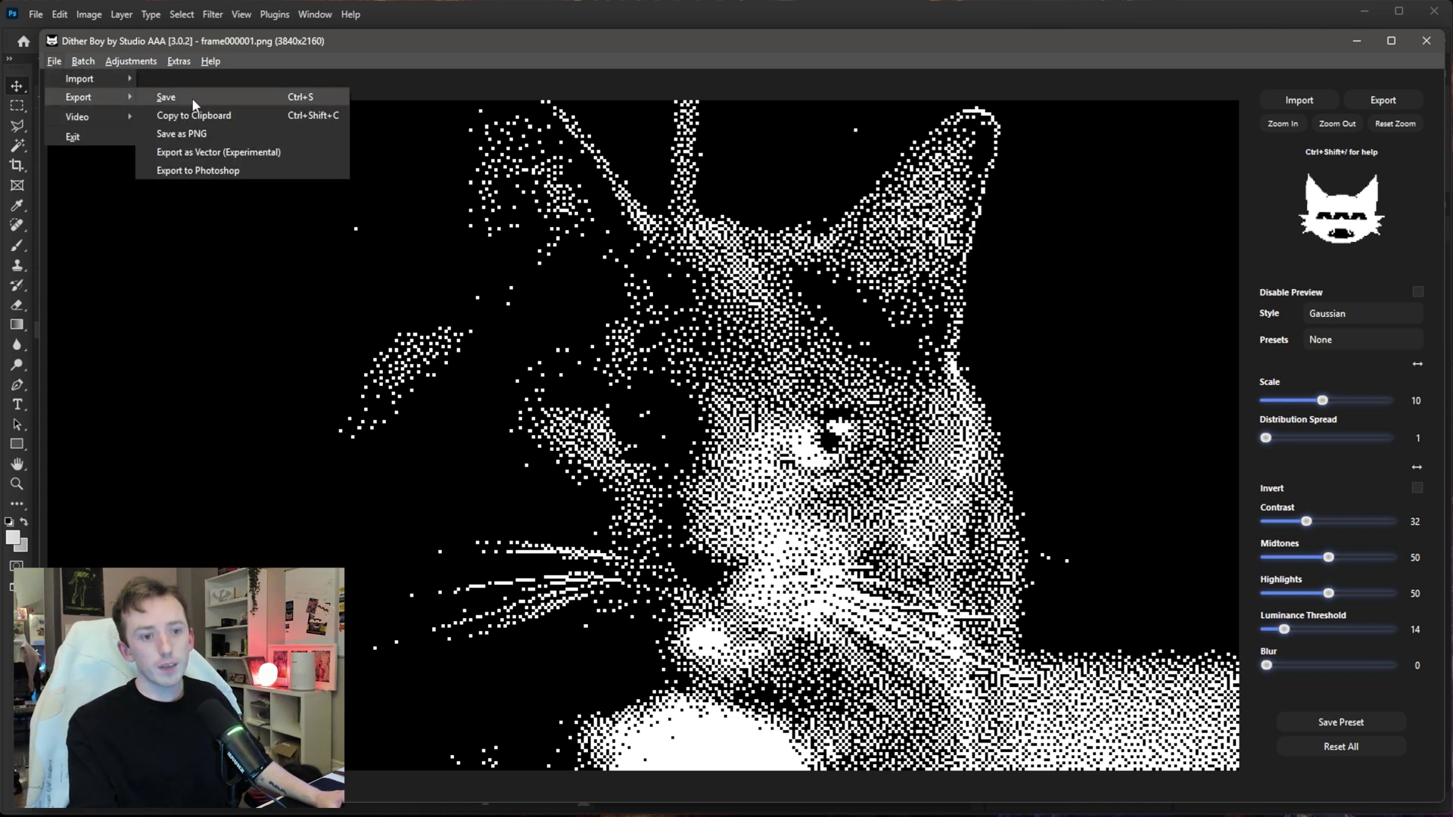
left_click(1007, 163)
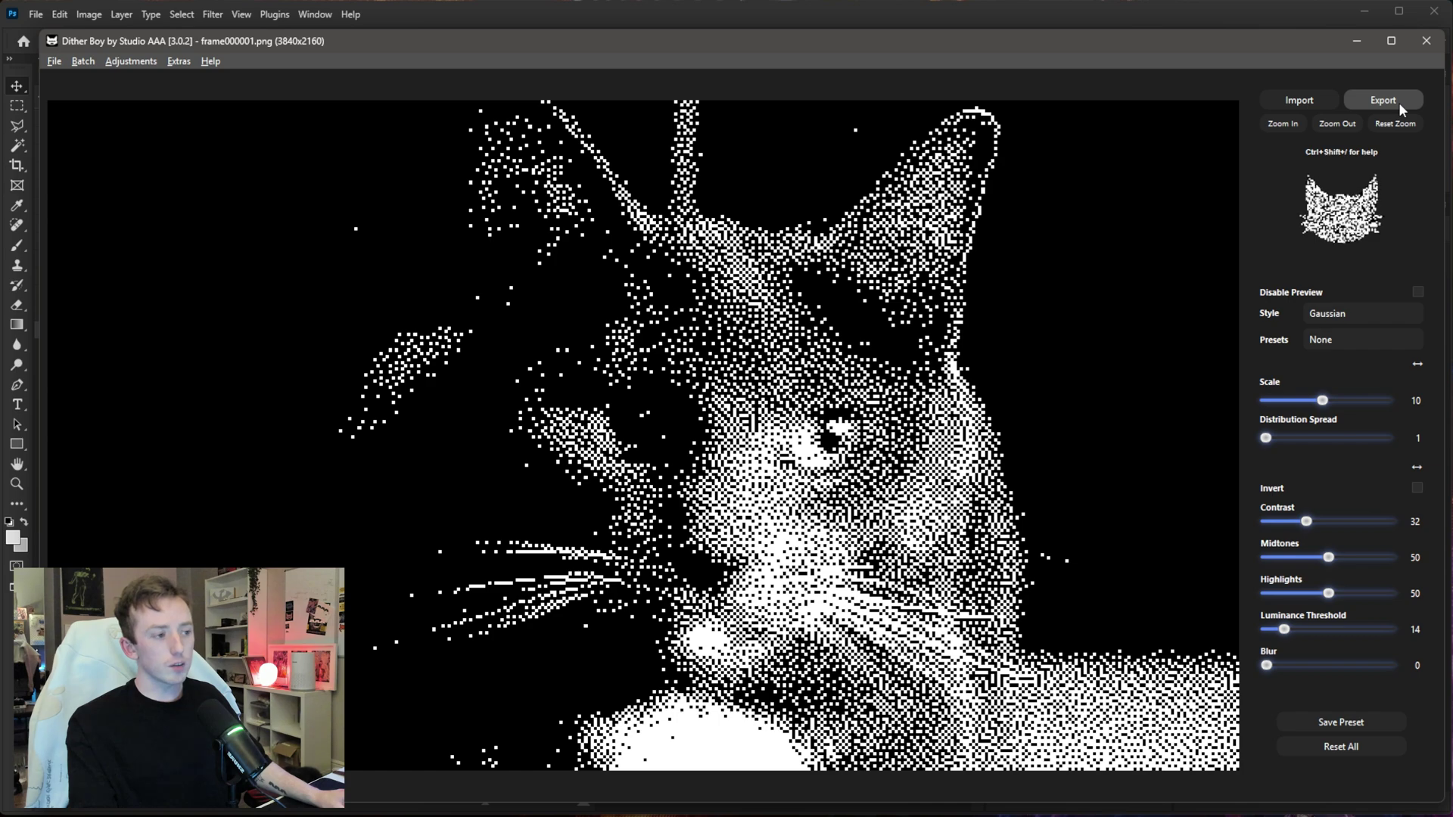
left_click(1381, 102)
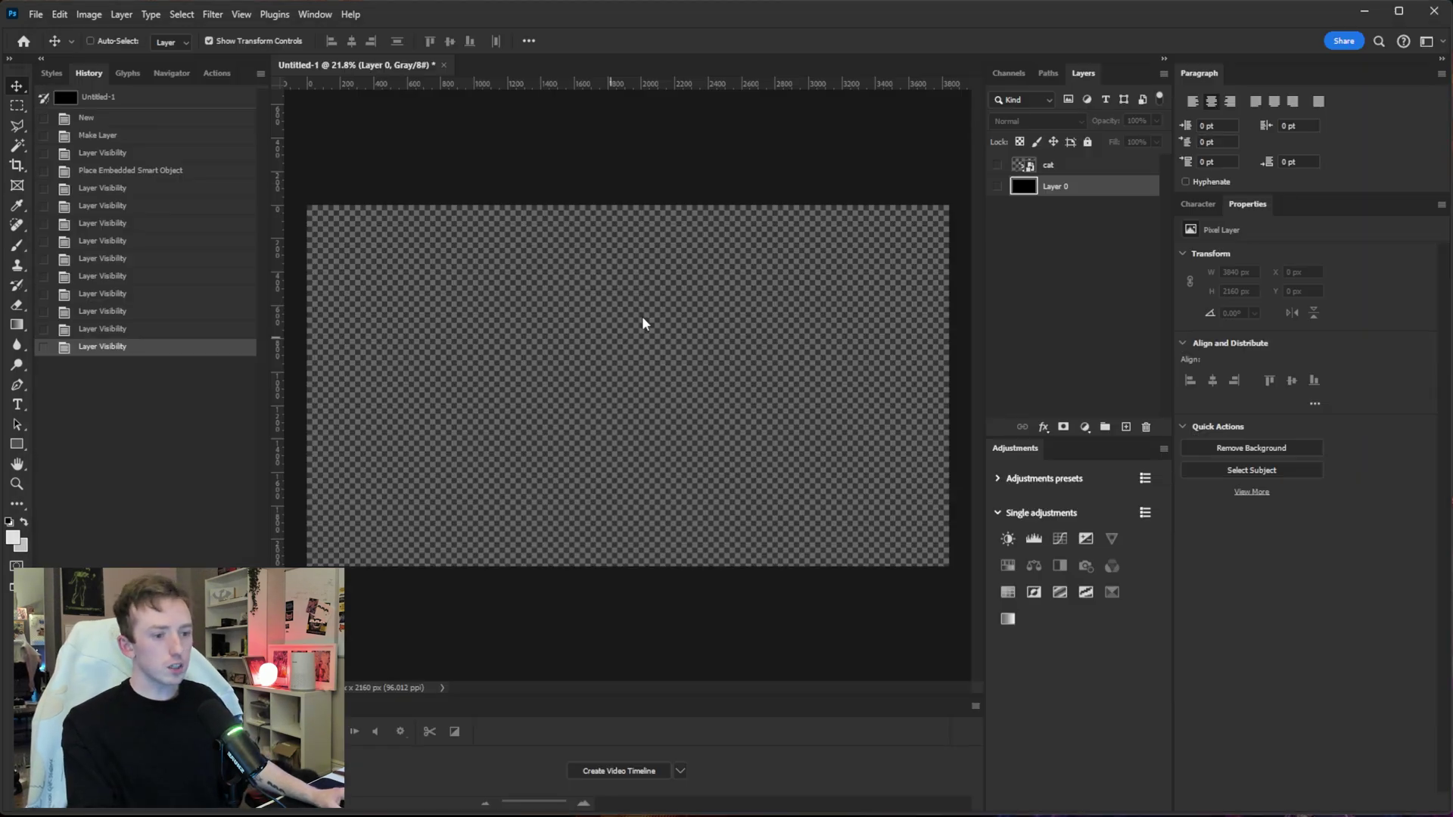
Place cat2 as an embedded smart object above Layer 0 in Photoshop and examine its dither up close
scroll(799, 351, "up", 5)
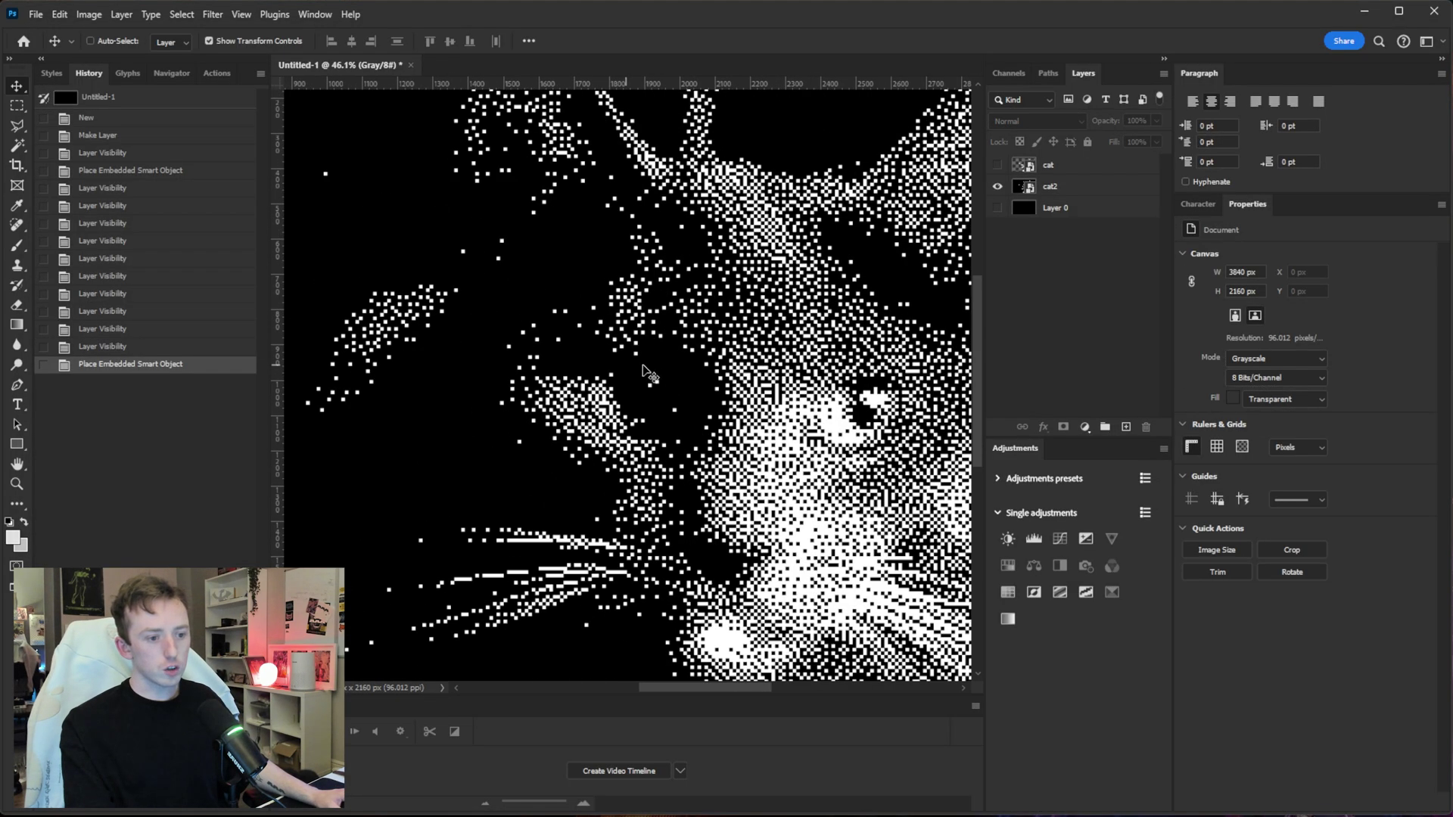
scroll(809, 361, "down", 3)
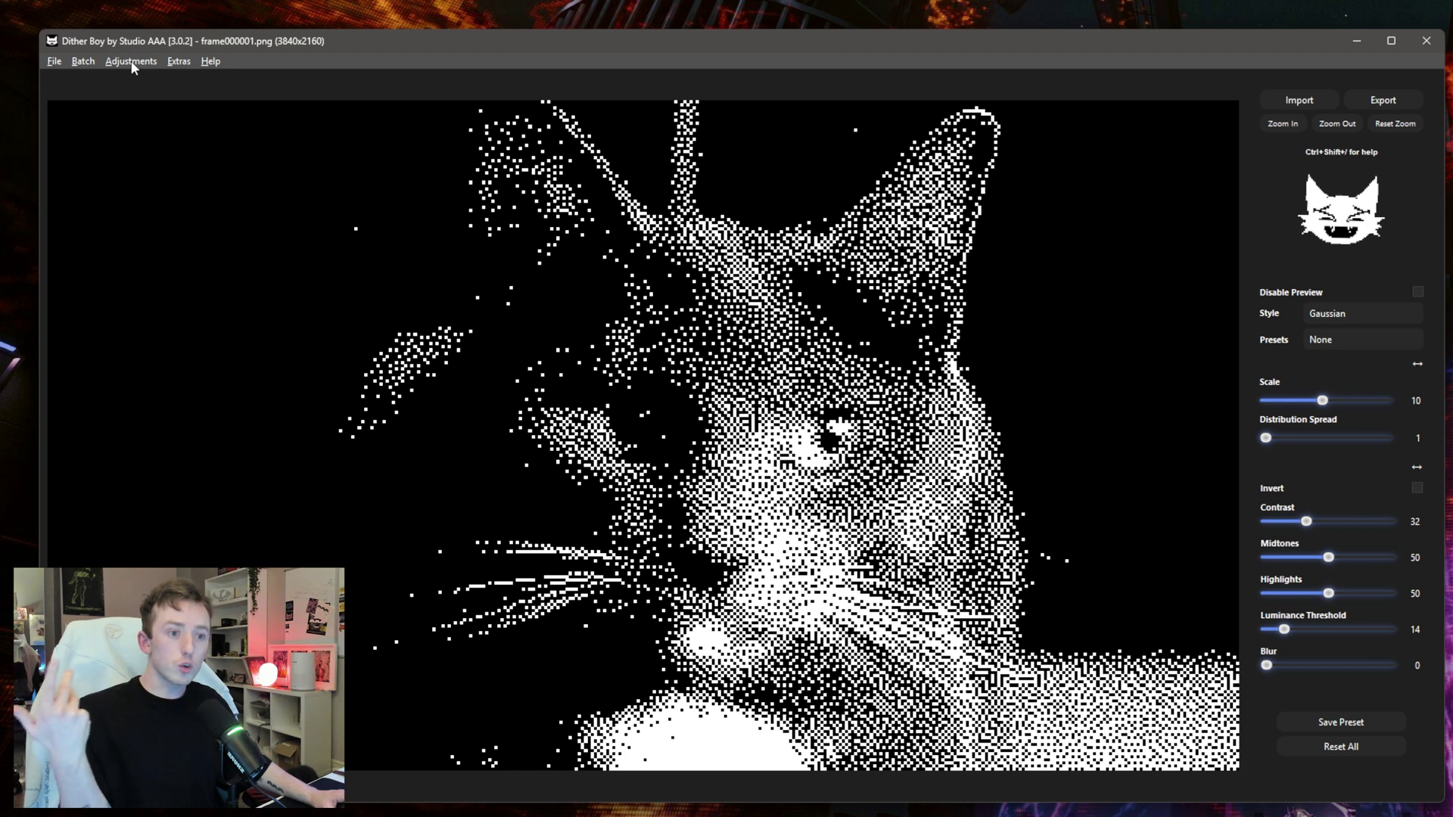
Export the dithered footage as a video from Dither Boy and dismiss the completion dialog
left_click(56, 62)
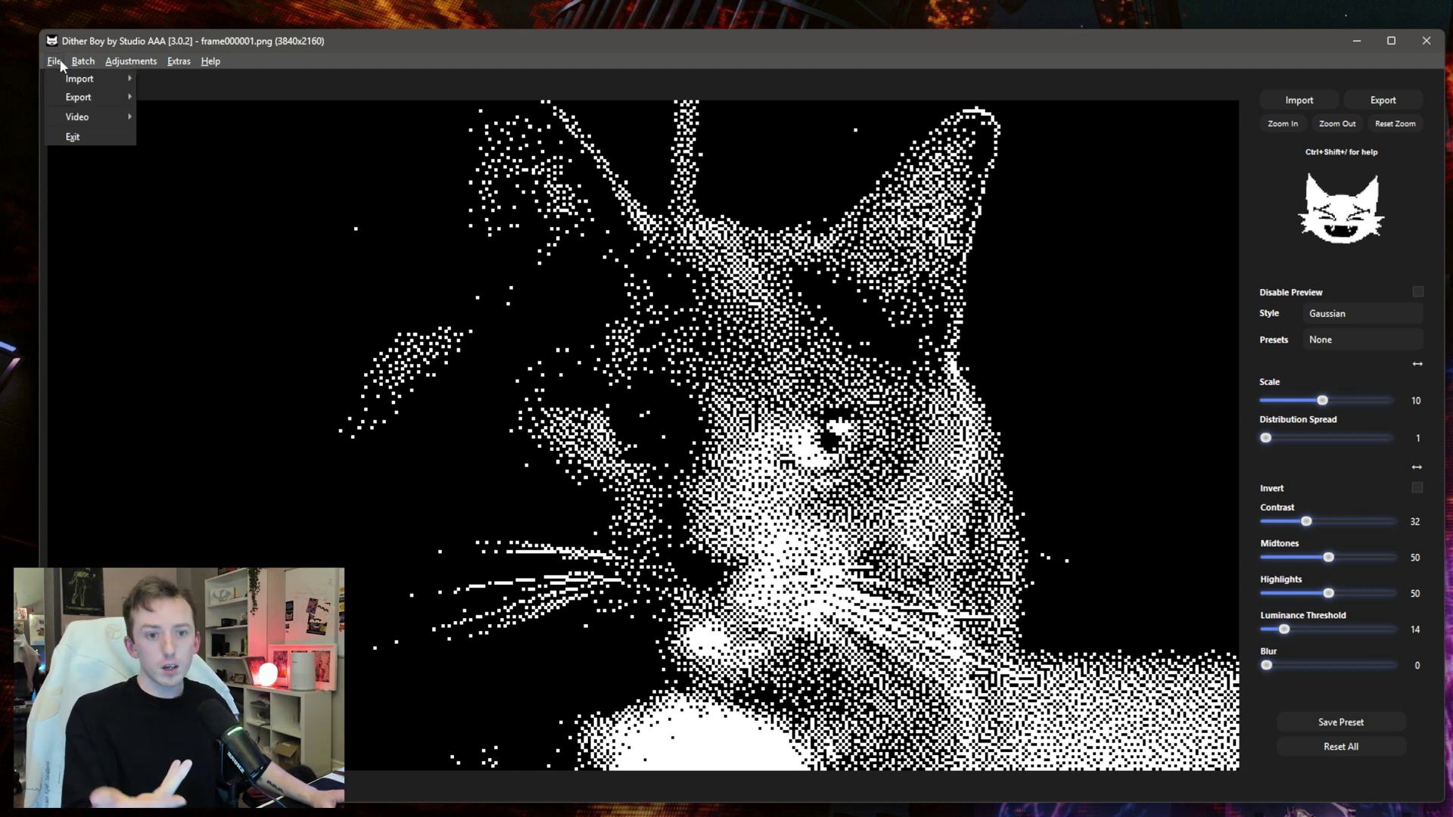
mouse_move(94, 115)
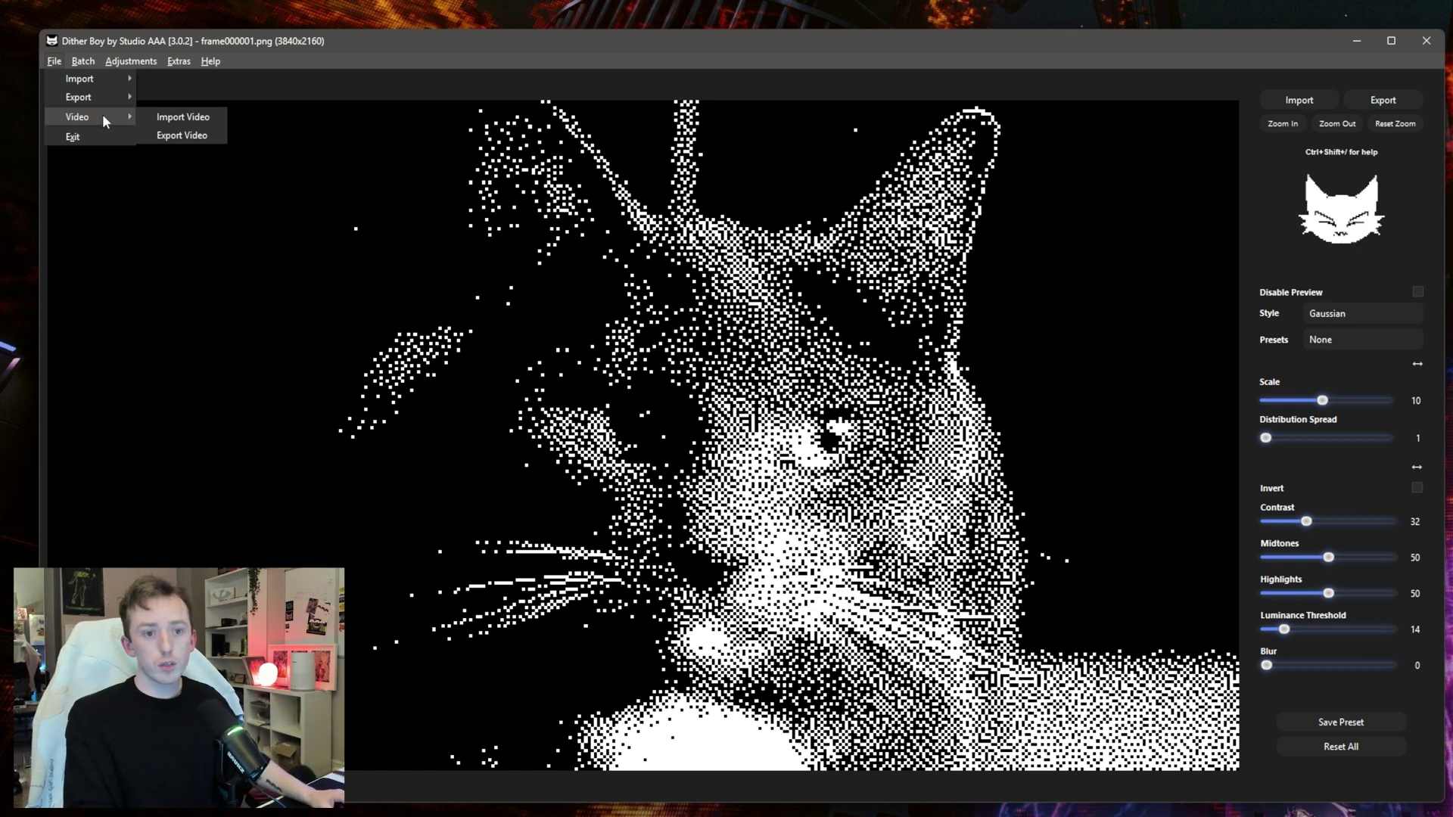
left_click(163, 137)
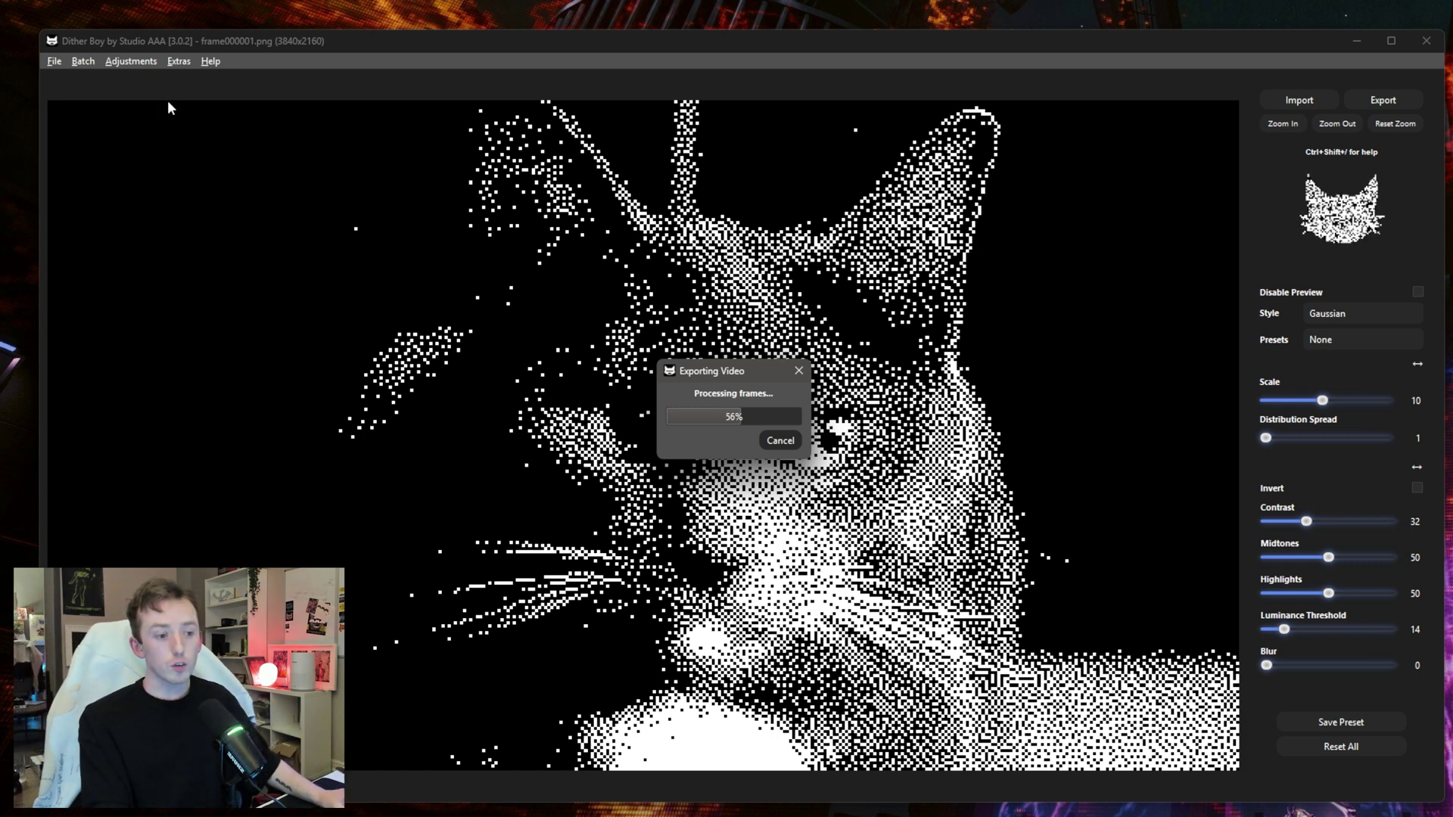
key("alt+Tab")
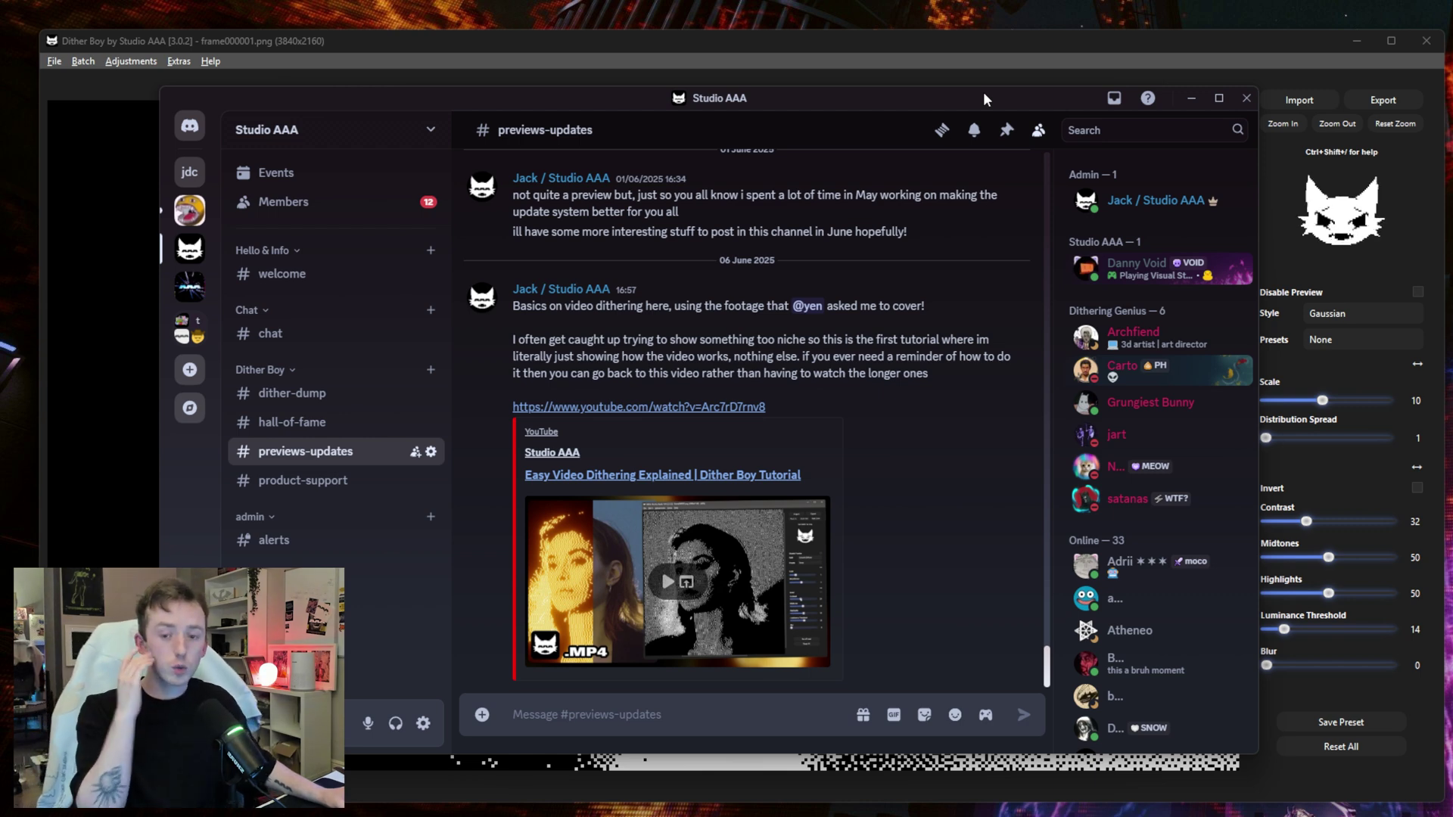
left_click(916, 64)
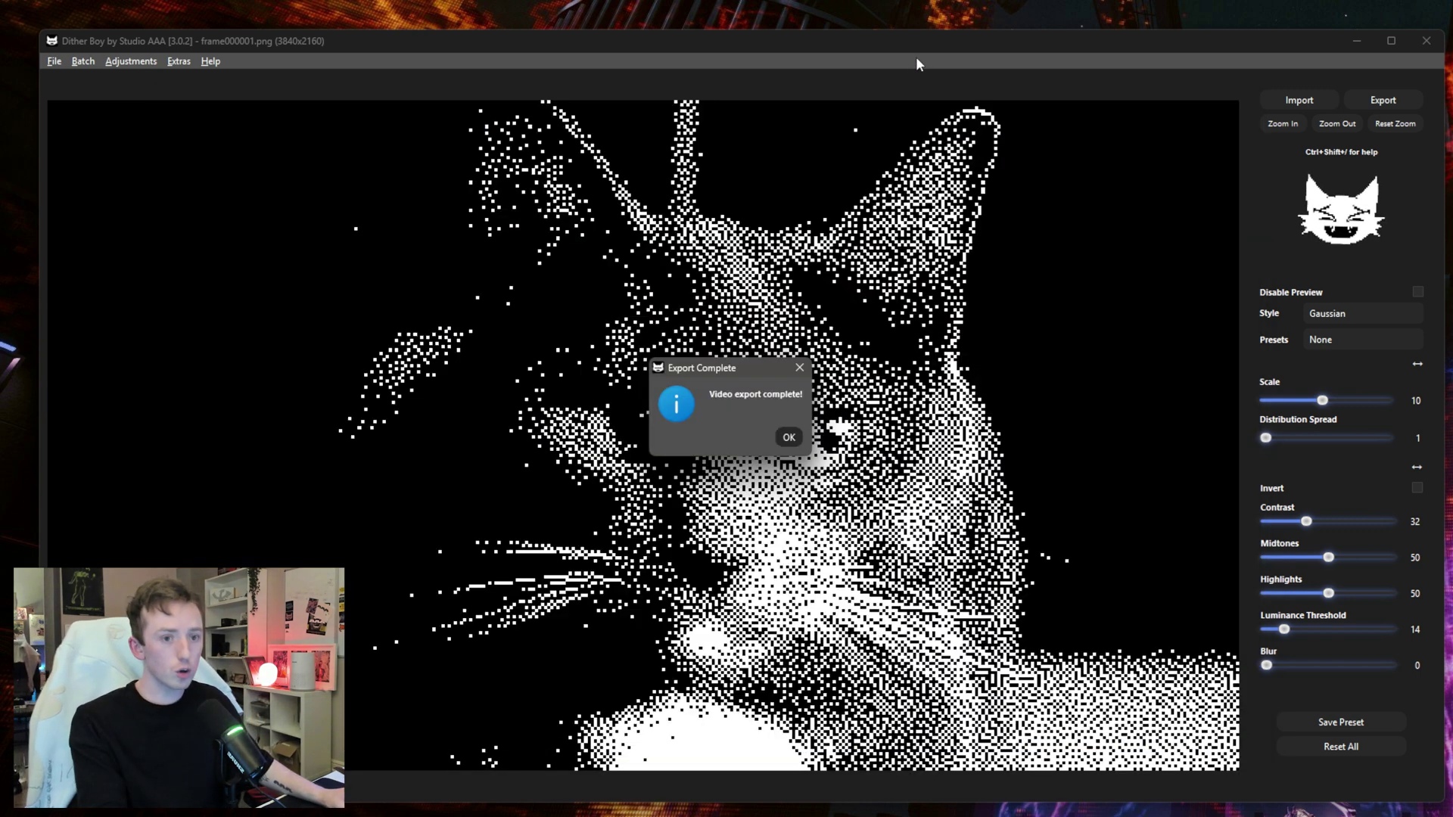
left_click(789, 438)
Open the Studio AAA Discord from Dither Boy's extras, browse the previews-updates channel and return to Dither Boy
left_click(181, 64)
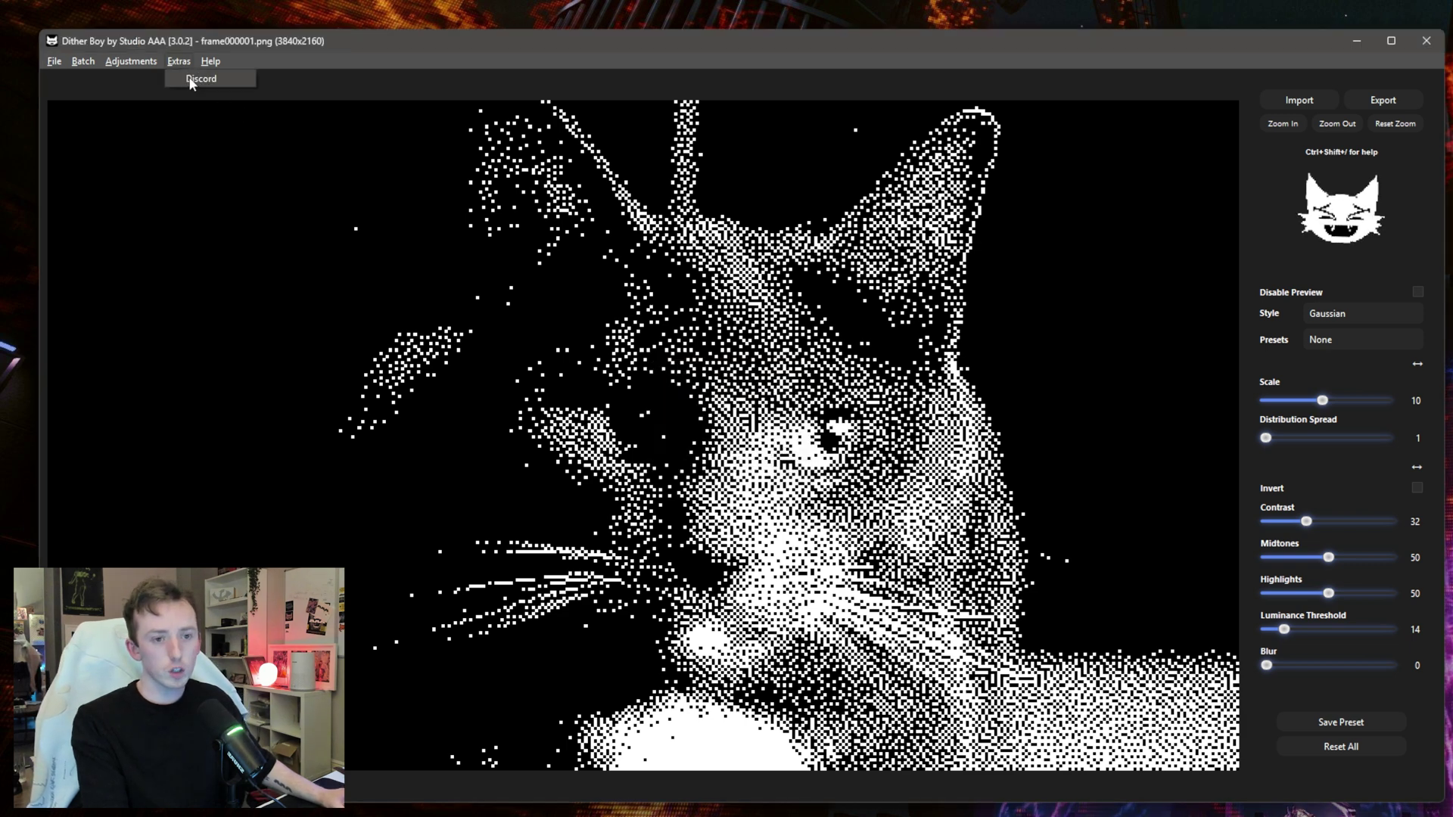
left_click(195, 80)
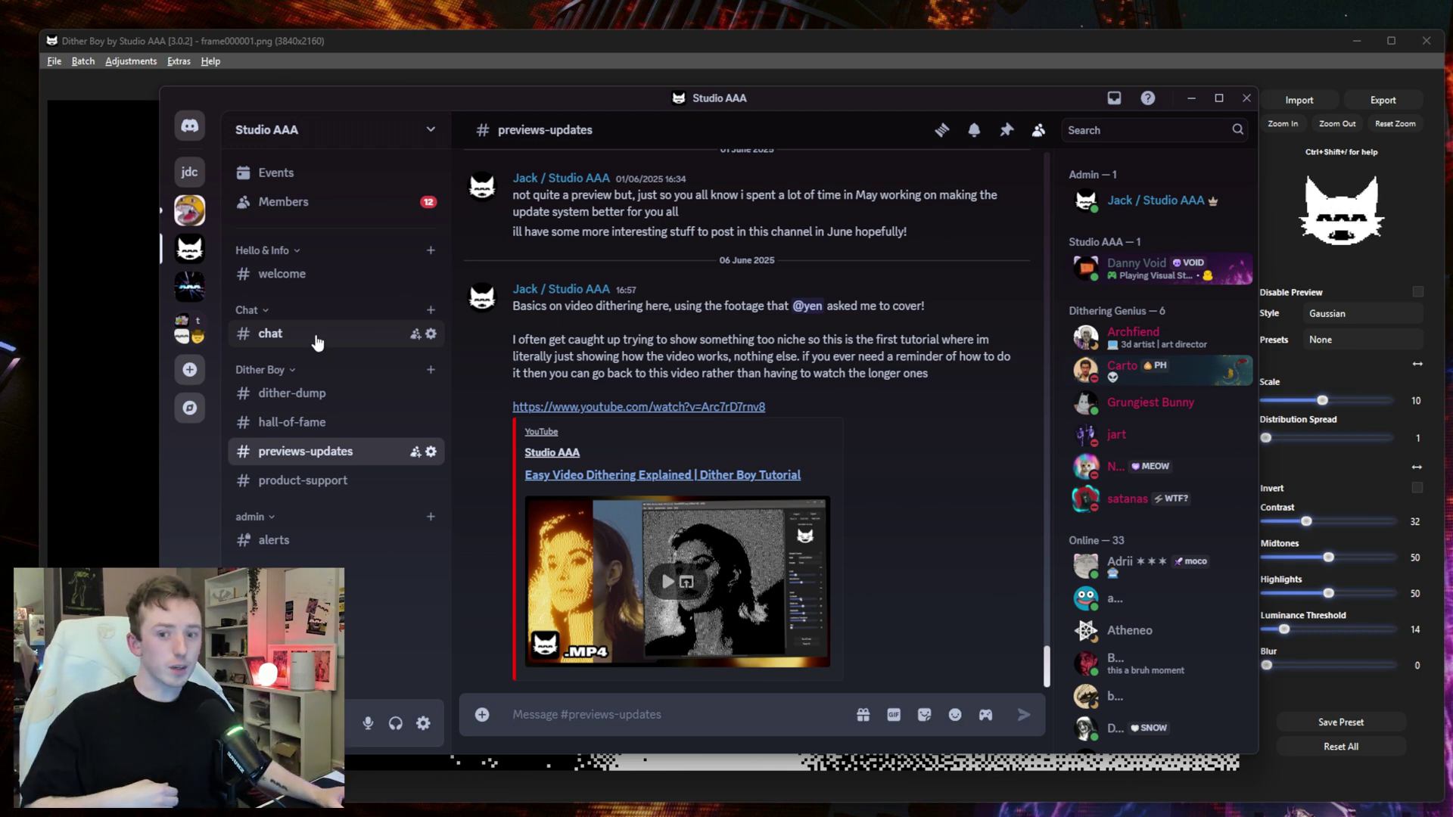
scroll(652, 420, "up", 6)
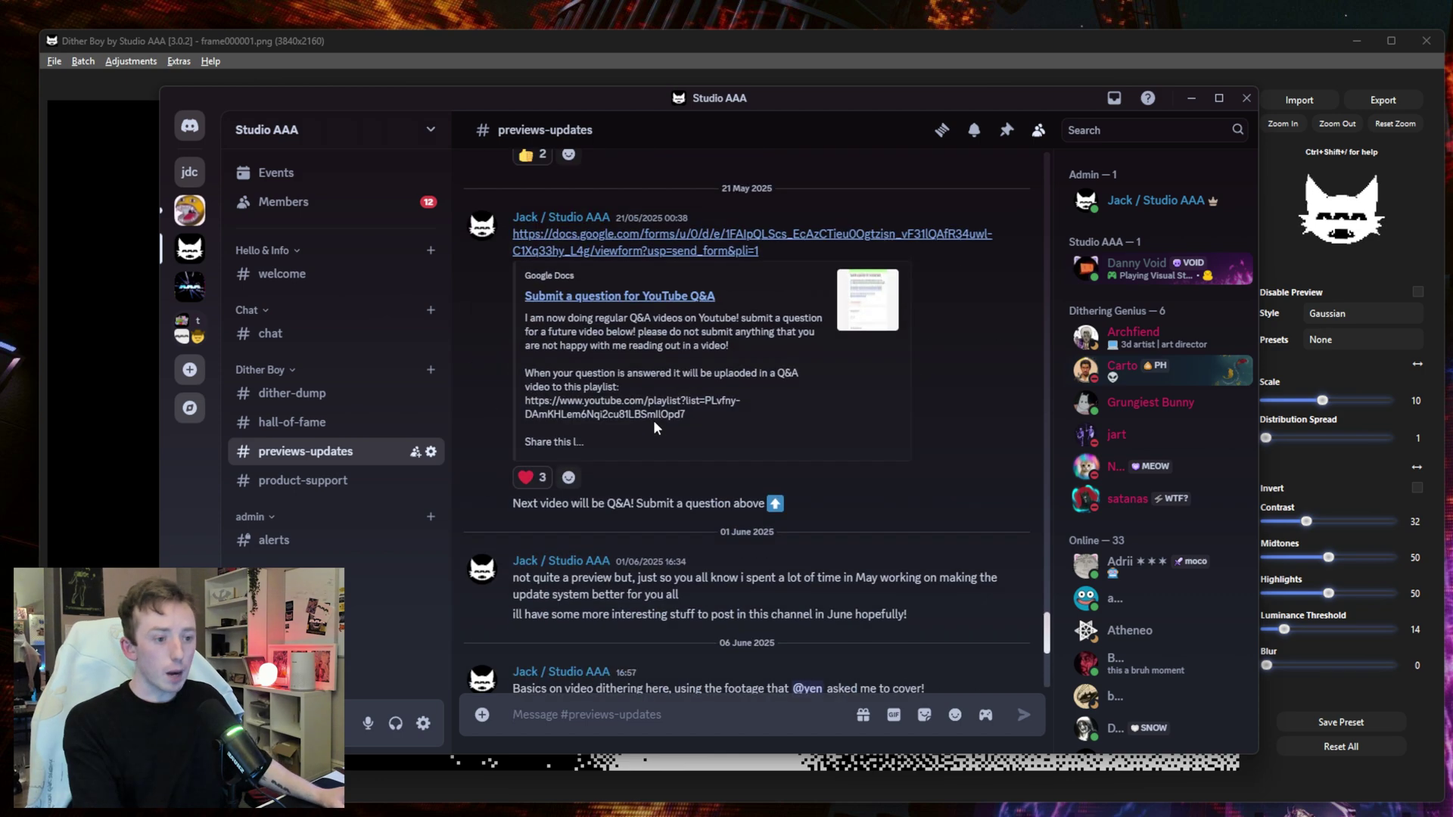
scroll(688, 407, "up", 10)
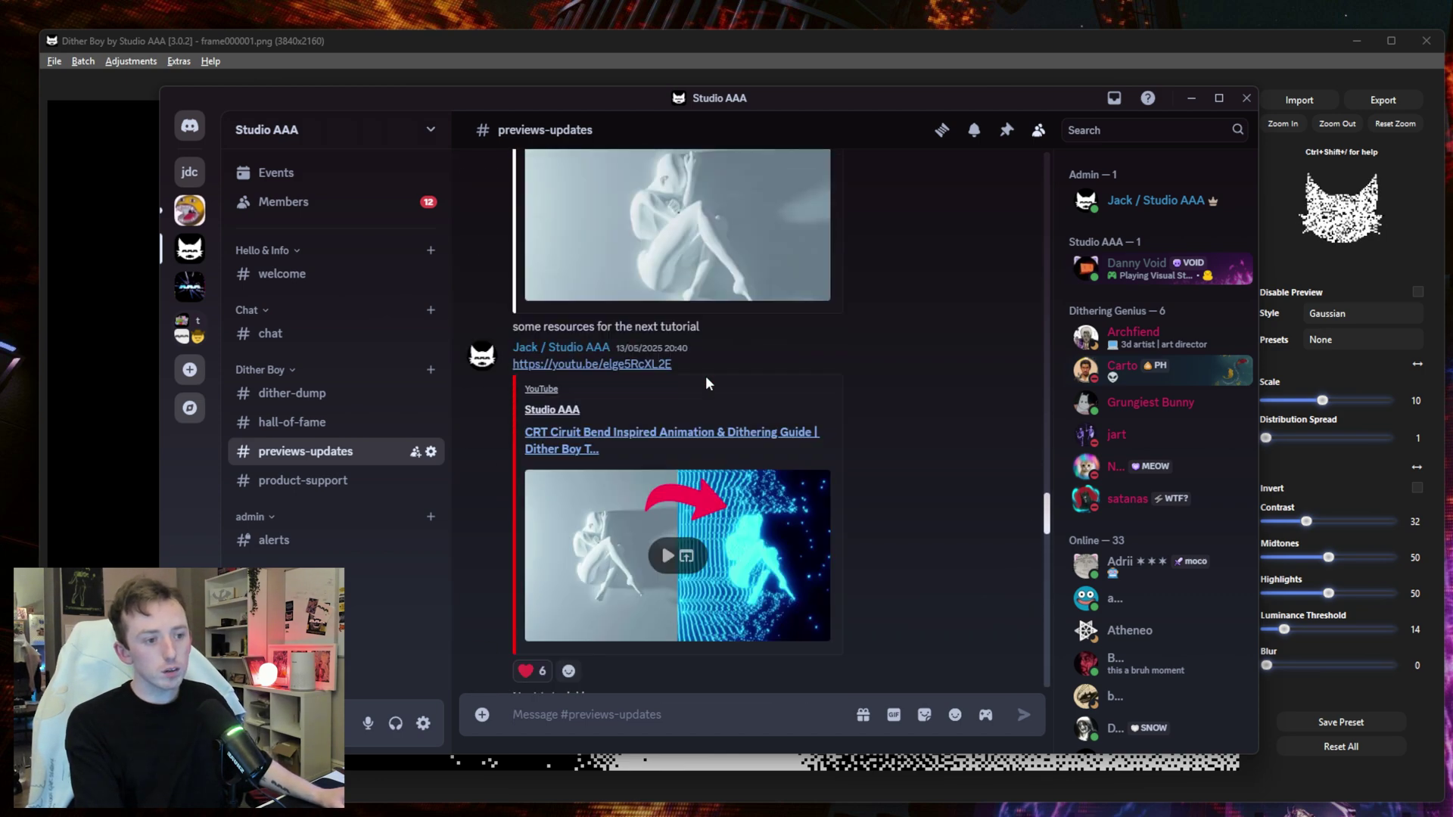
scroll(702, 378, "up", 5)
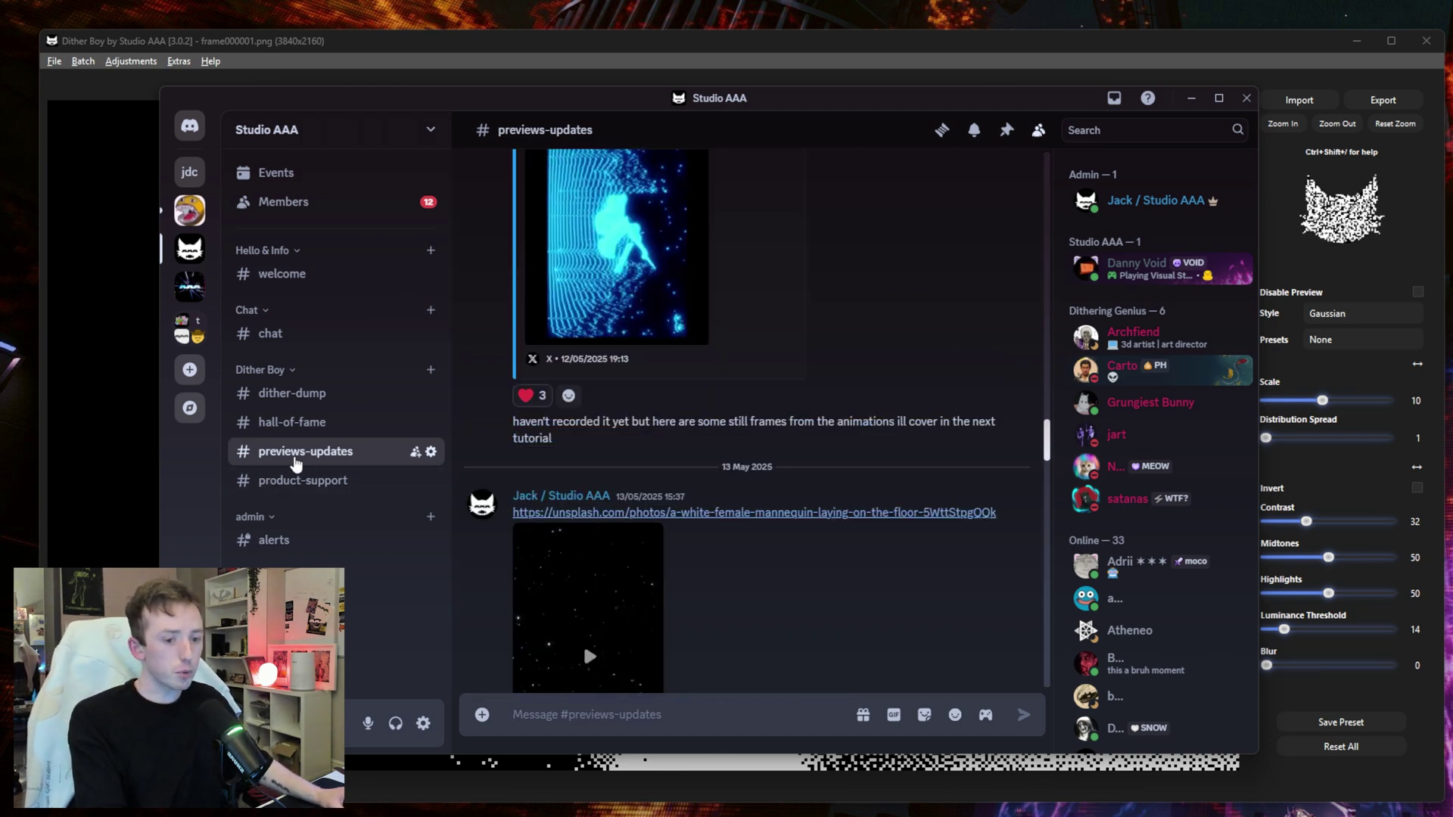
scroll(709, 499, "down", 20)
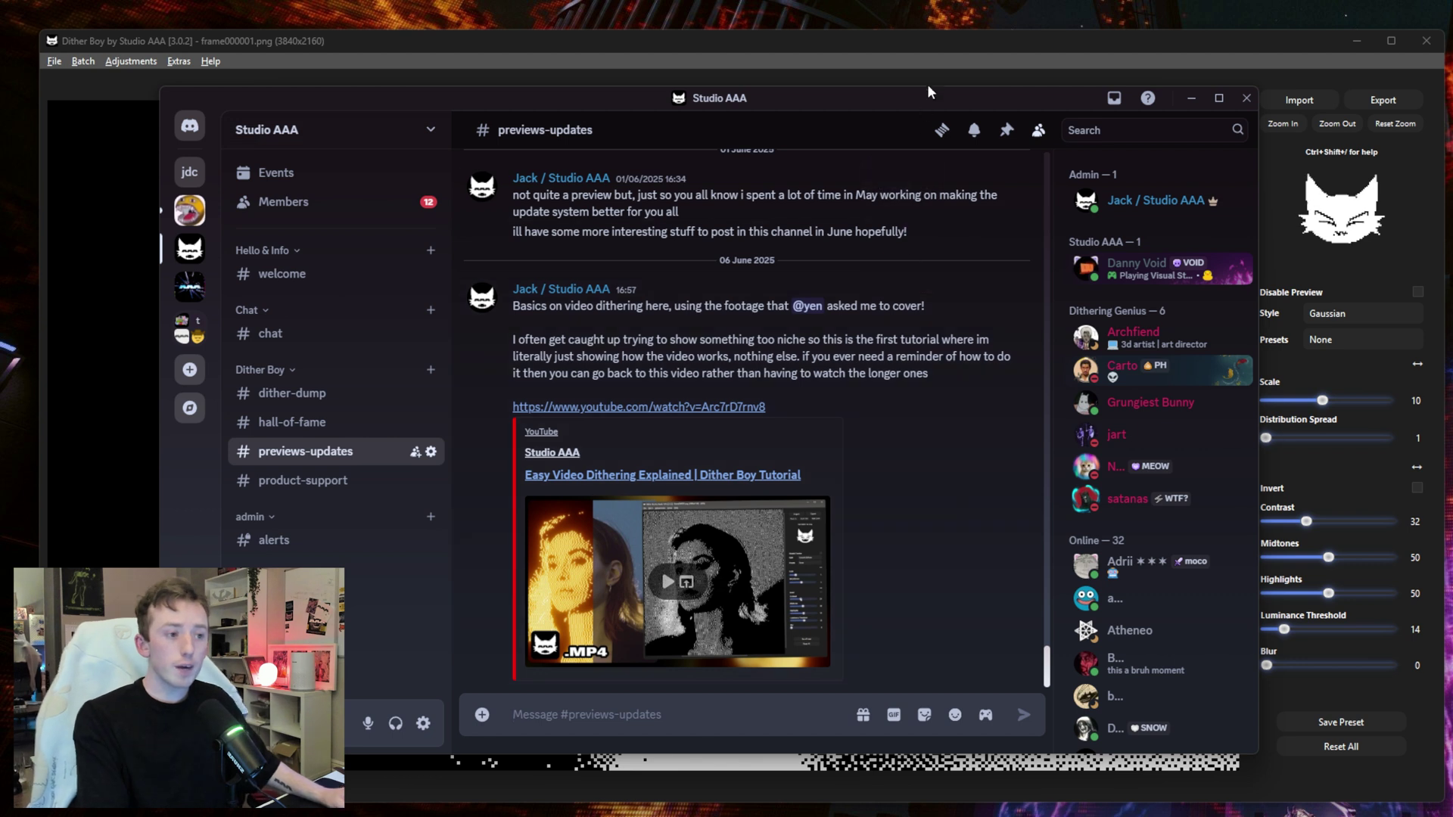
left_click(934, 62)
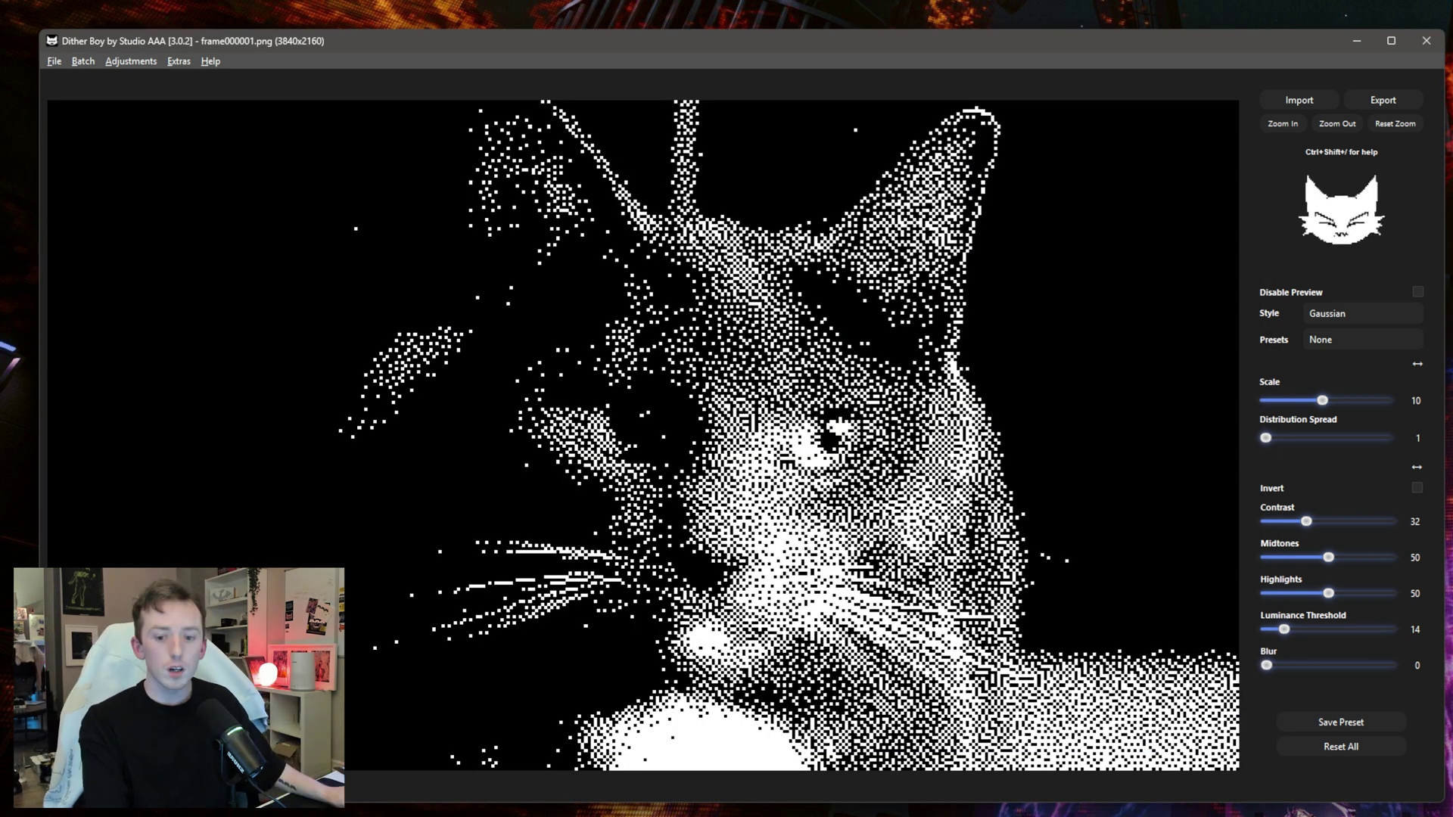